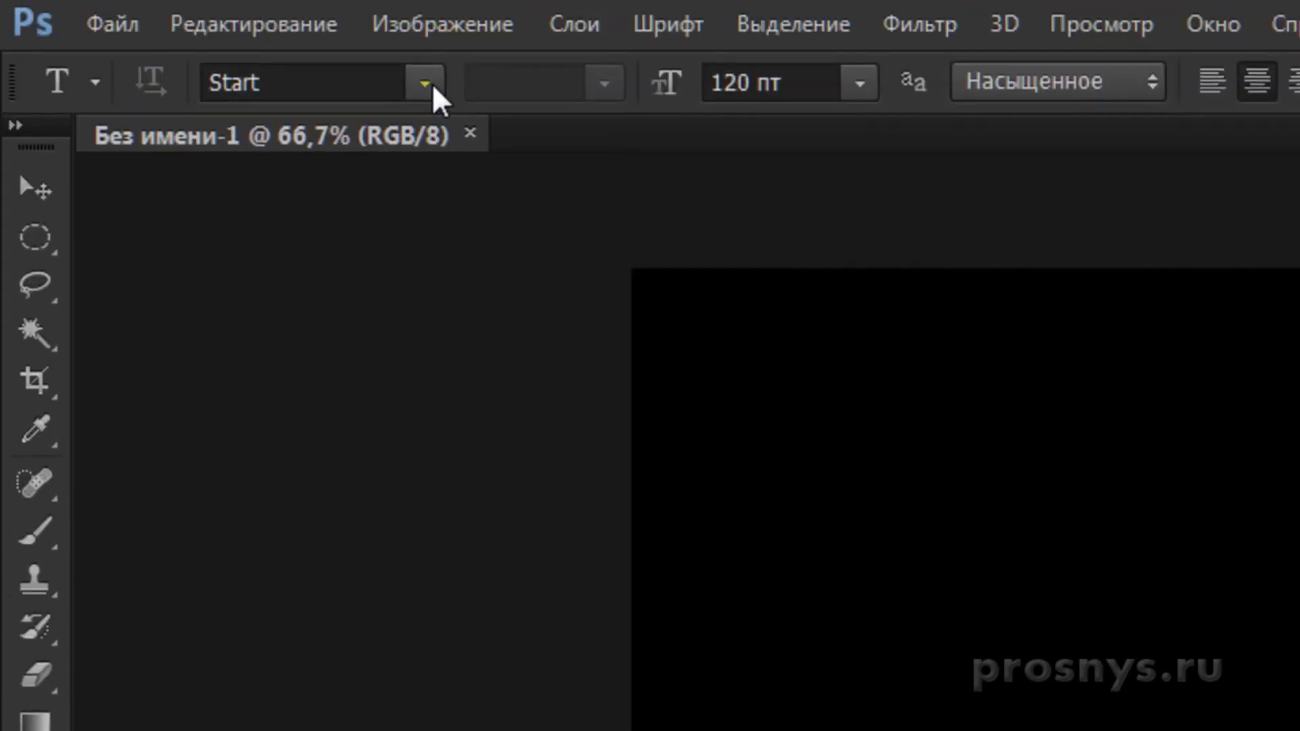
Add the text SPACE in the Start font at 120 pt around the middle of the black canvas.
{"action": "left_click", "coordinate": [425, 84]}
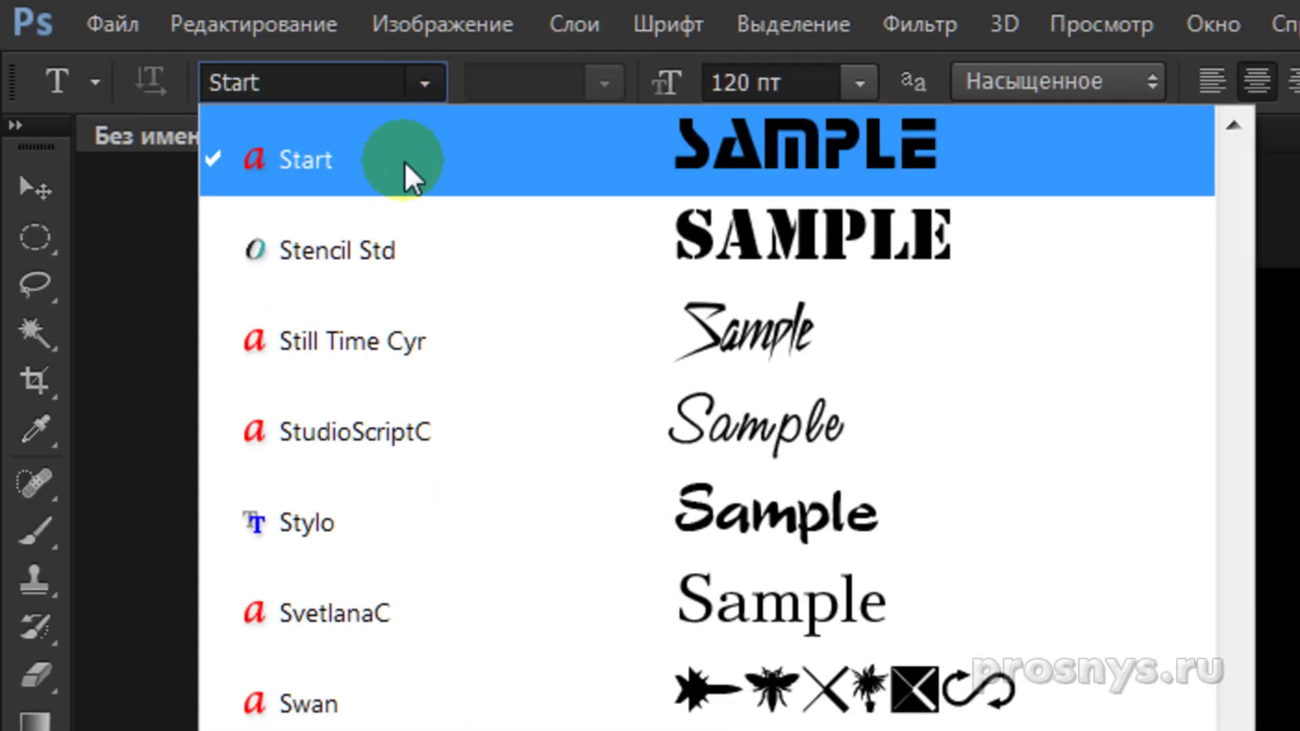
{"action": "left_click", "coordinate": [410, 175]}
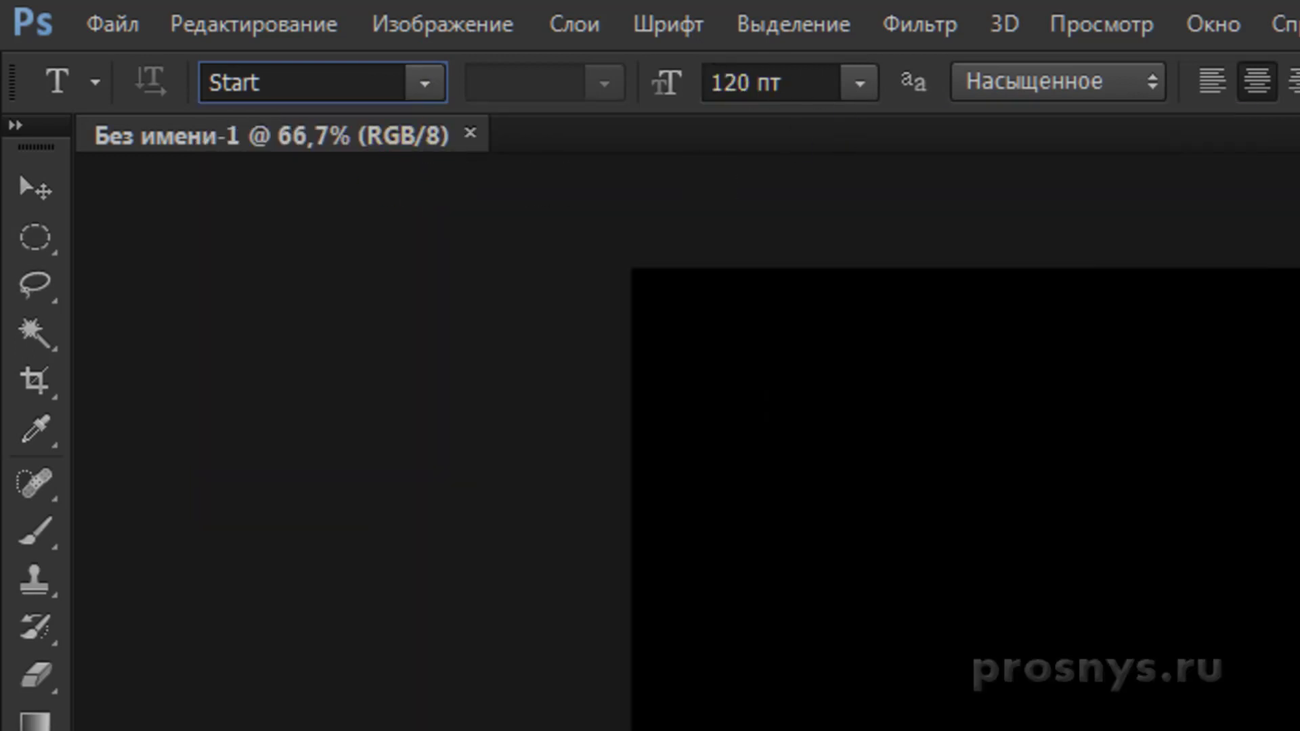
{"action": "left_click", "coordinate": [514, 390]}
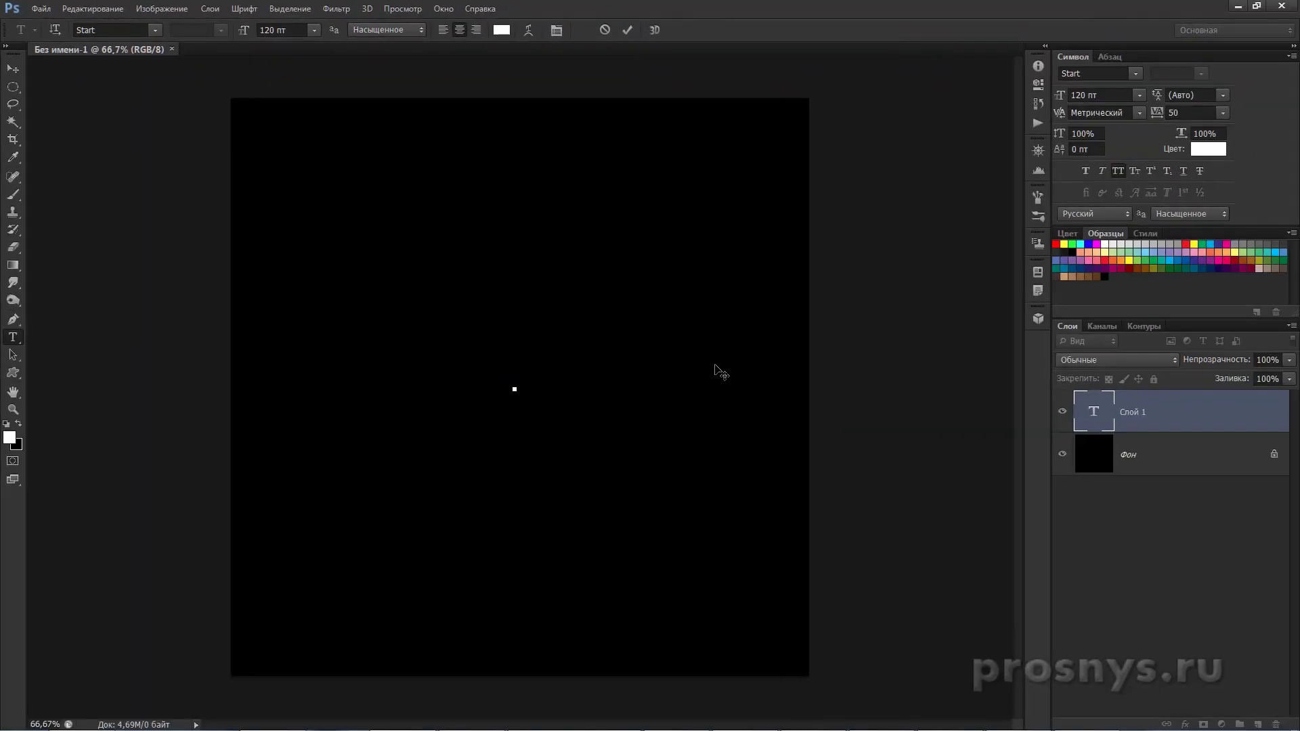
{"action": "type", "text": "S"}
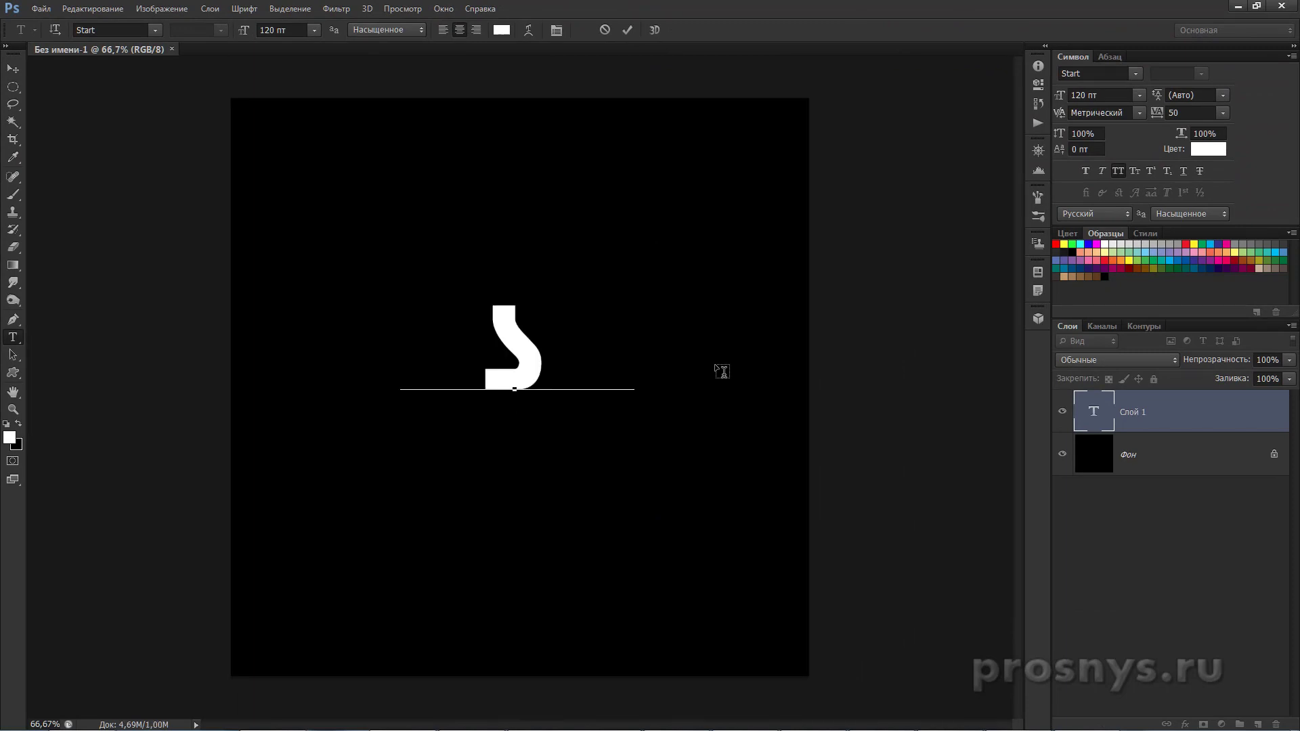
{"action": "type", "text": "PACE"}
{"action": "left_click", "coordinate": [13, 68]}
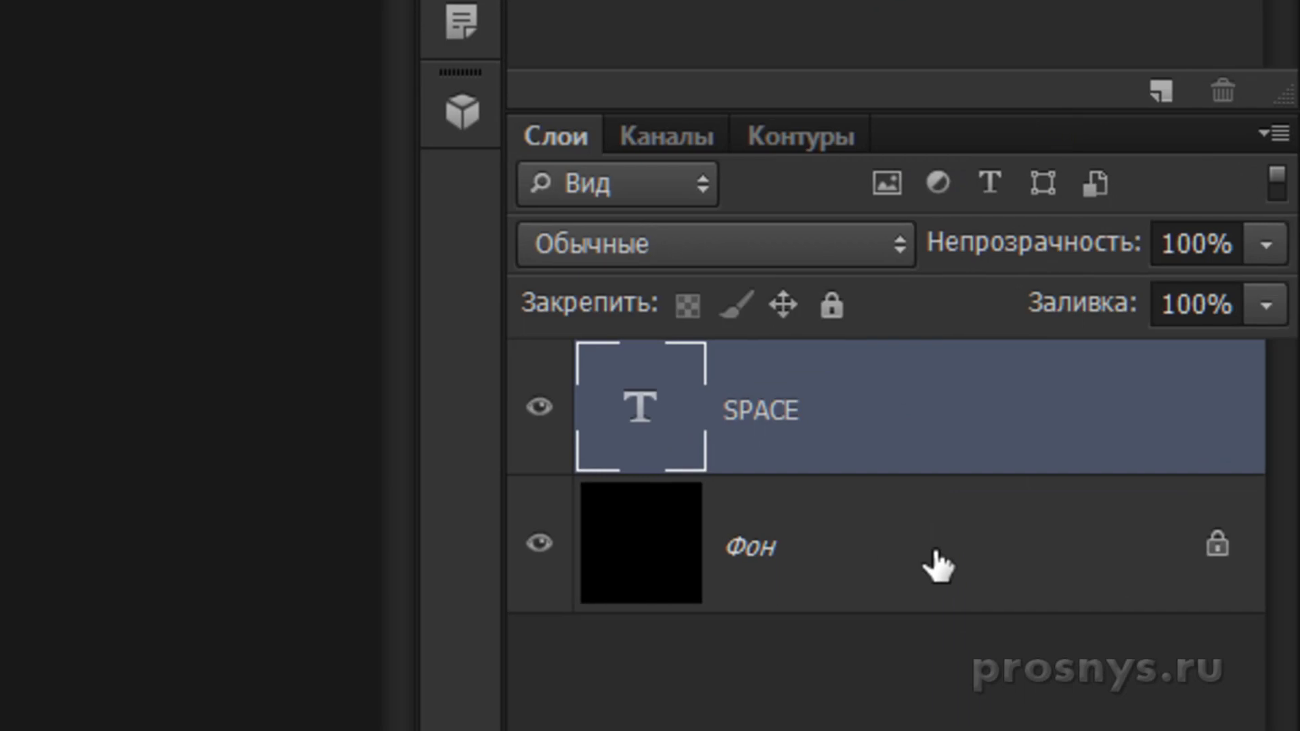
Convert the background into a regular layer and centre the SPACE text on it horizontally and vertically.
{"action": "double_click", "coordinate": [937, 566]}
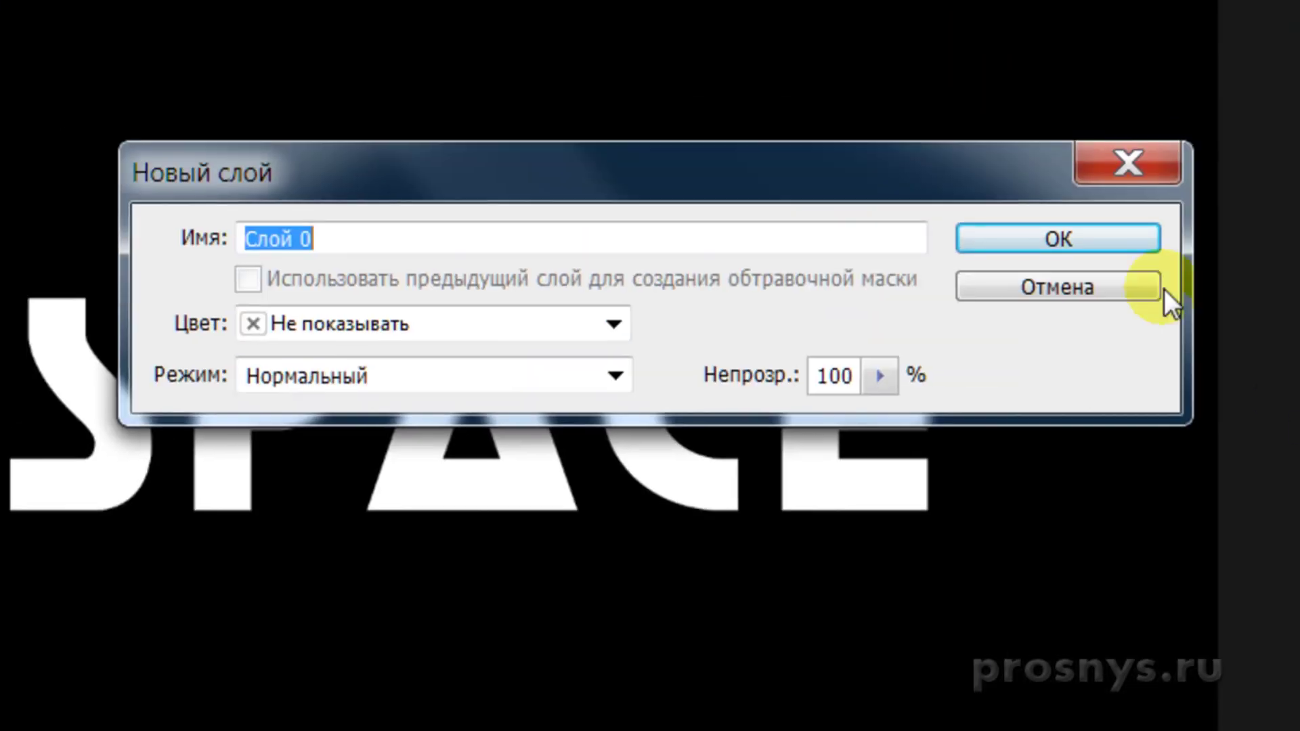
{"action": "left_click", "coordinate": [1085, 240]}
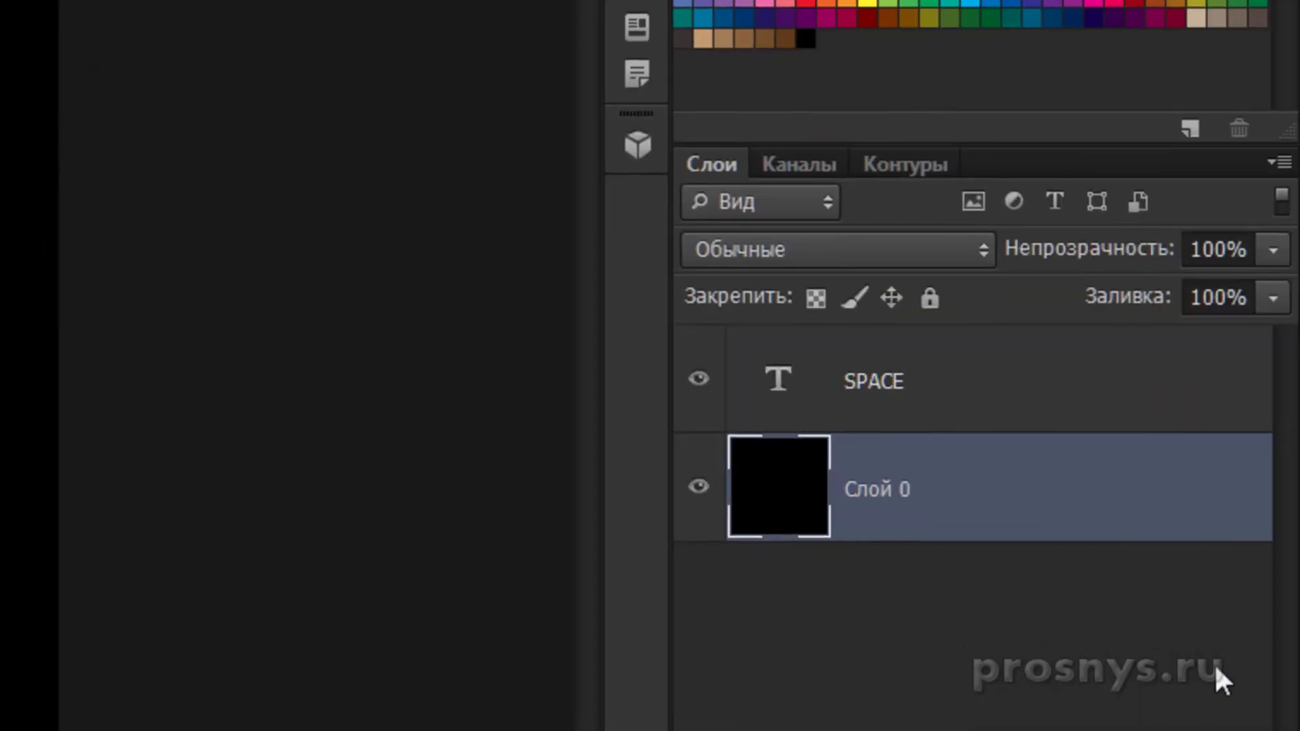
{"action": "left_click", "coordinate": [996, 396], "text": "shift"}
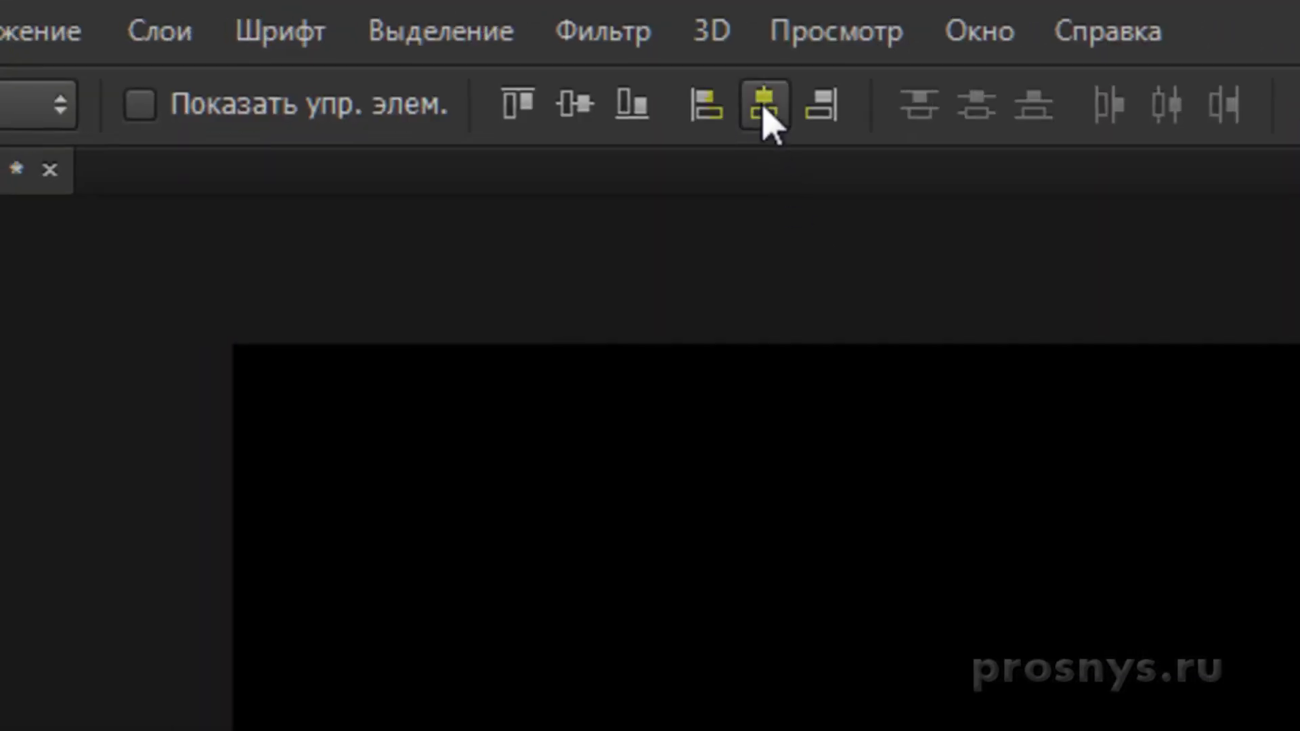
{"action": "left_click", "coordinate": [764, 107]}
{"action": "left_click", "coordinate": [572, 107]}
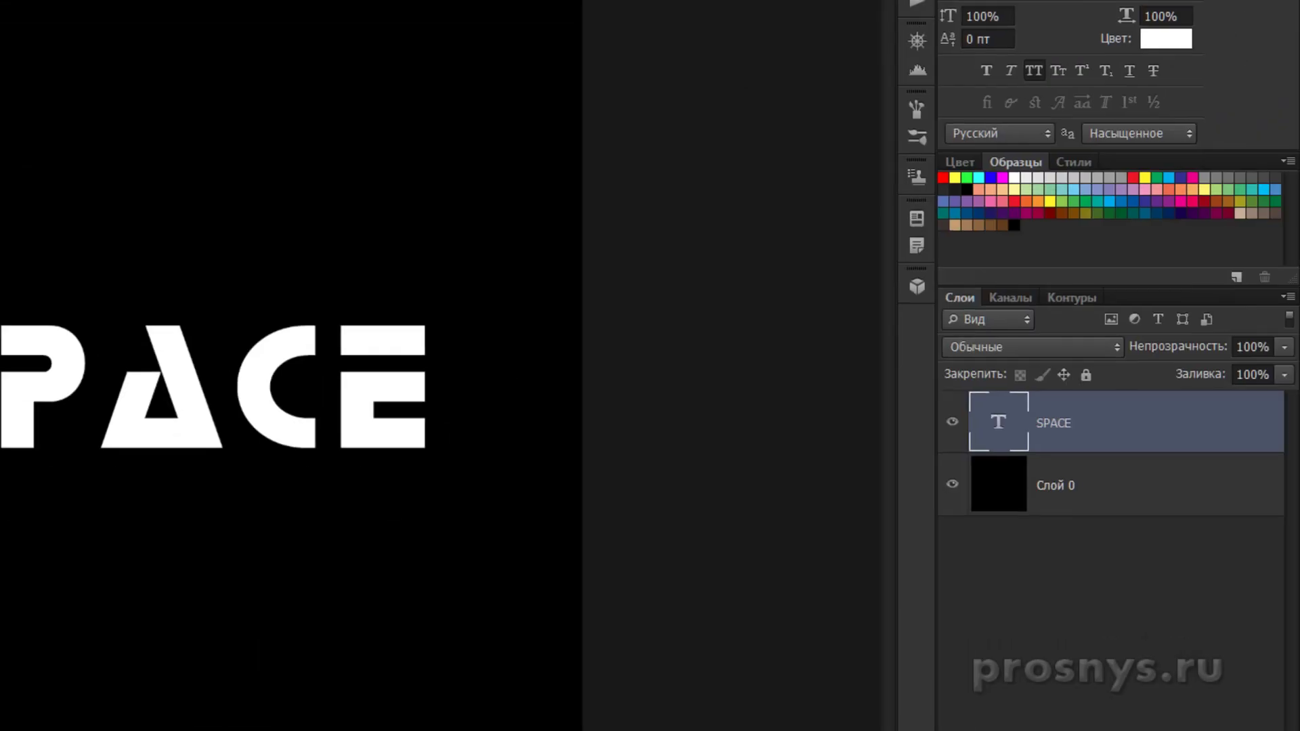
Duplicate the SPACE text layer, hide the copy, and merge the original text with the black layer.
{"action": "key", "text": "ctrl+j"}
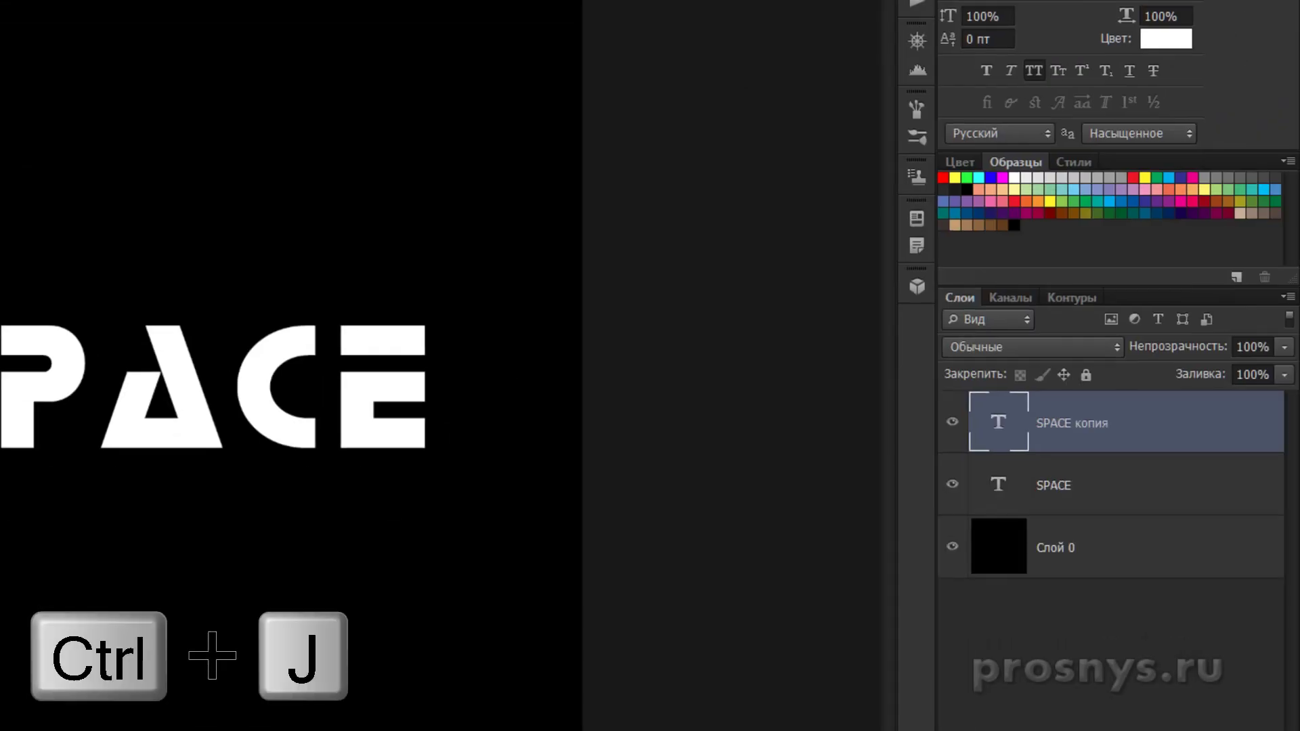
{"action": "left_click", "coordinate": [952, 424]}
{"action": "left_click", "coordinate": [1095, 493]}
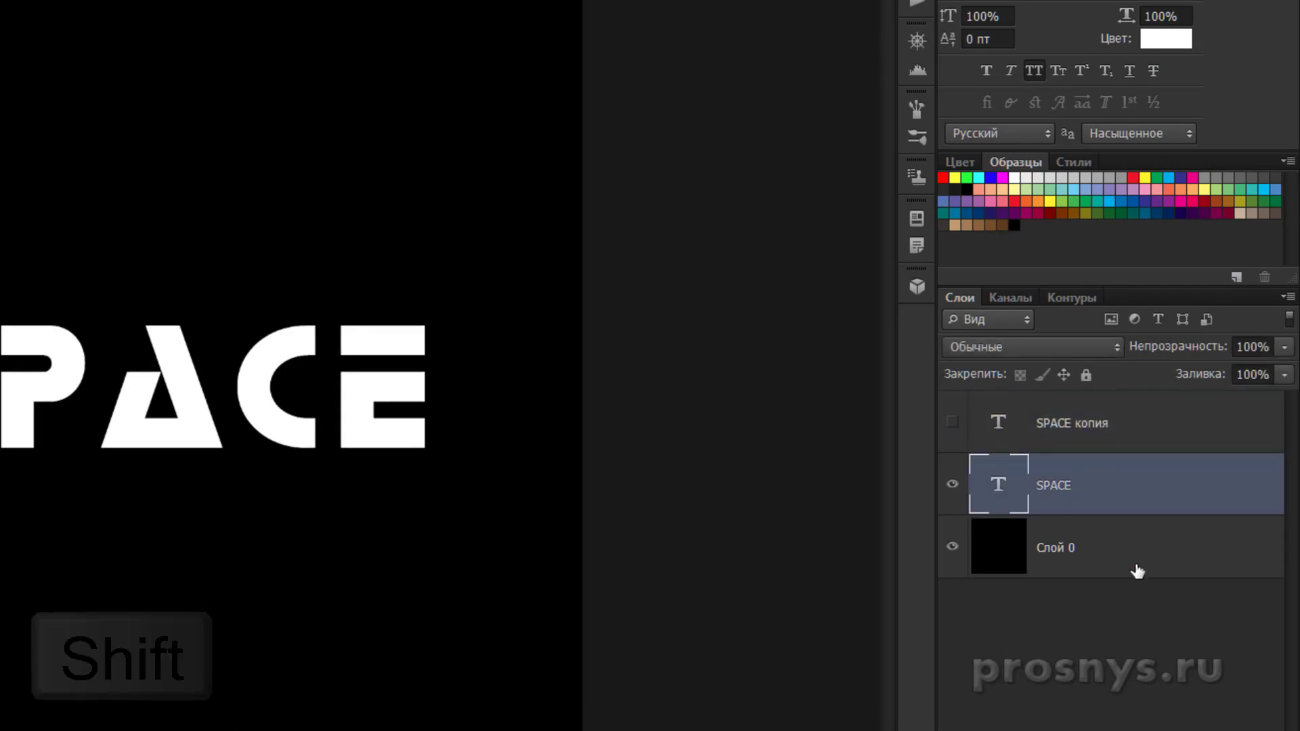
{"action": "left_click", "coordinate": [1126, 560], "text": "shift"}
{"action": "key", "text": "ctrl+e"}
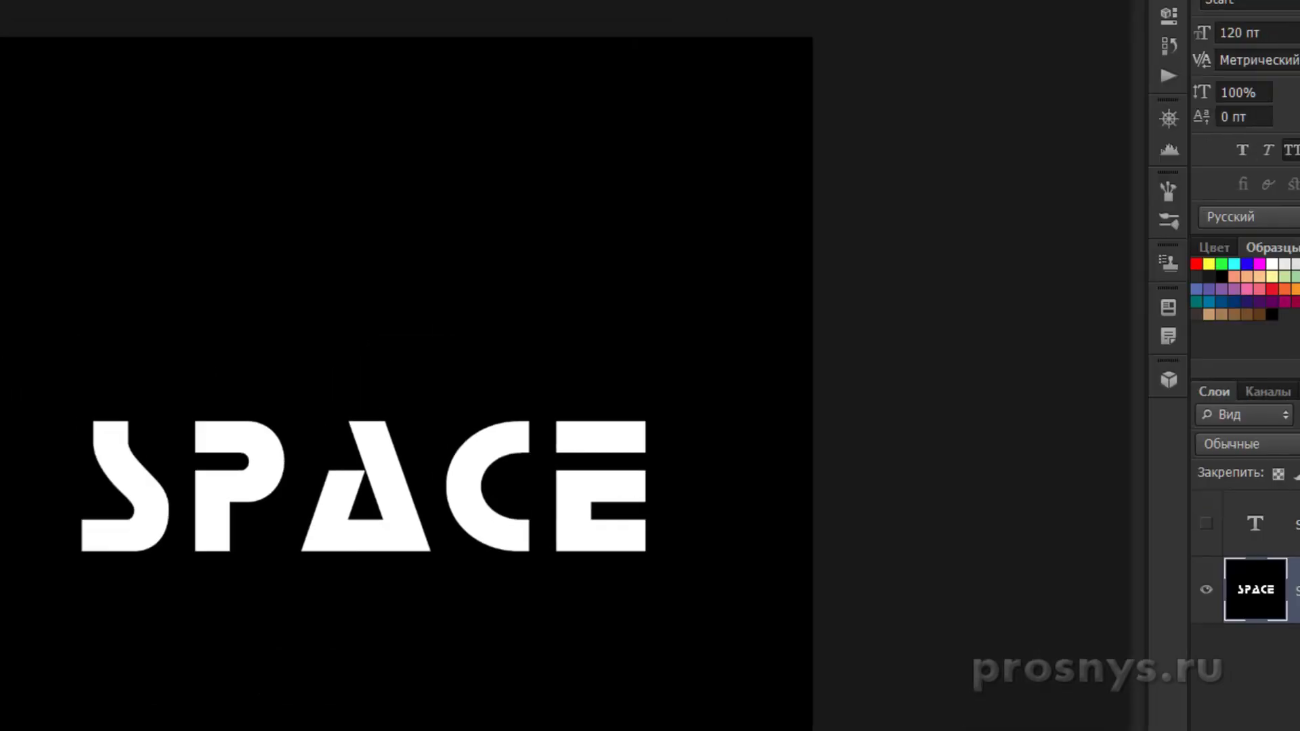
Apply the Polar Coordinates filter to the merged SPACE layer with the polar-to-rectangular option.
{"action": "left_click", "coordinate": [415, 15]}
{"action": "mouse_move", "coordinate": [521, 352]}
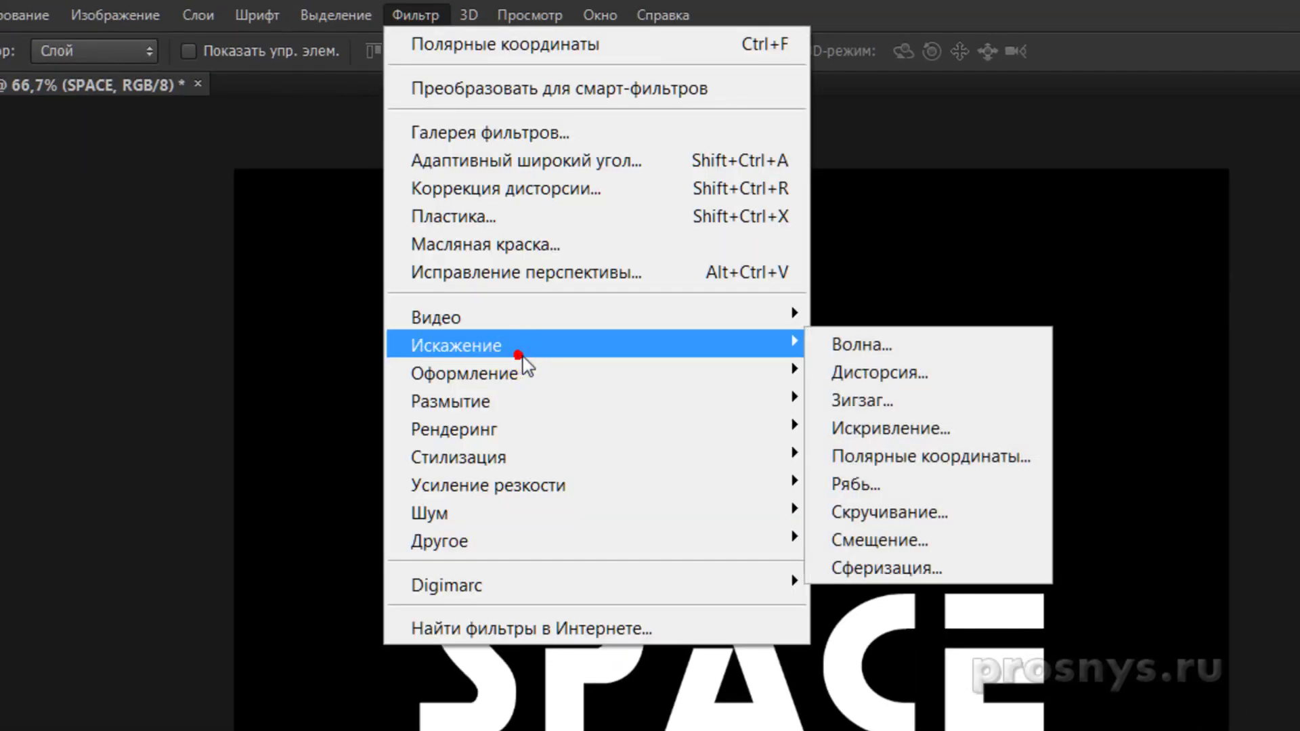
{"action": "left_click", "coordinate": [1000, 458]}
{"action": "left_click", "coordinate": [740, 607]}
{"action": "left_click", "coordinate": [740, 608]}
{"action": "left_click", "coordinate": [740, 607]}
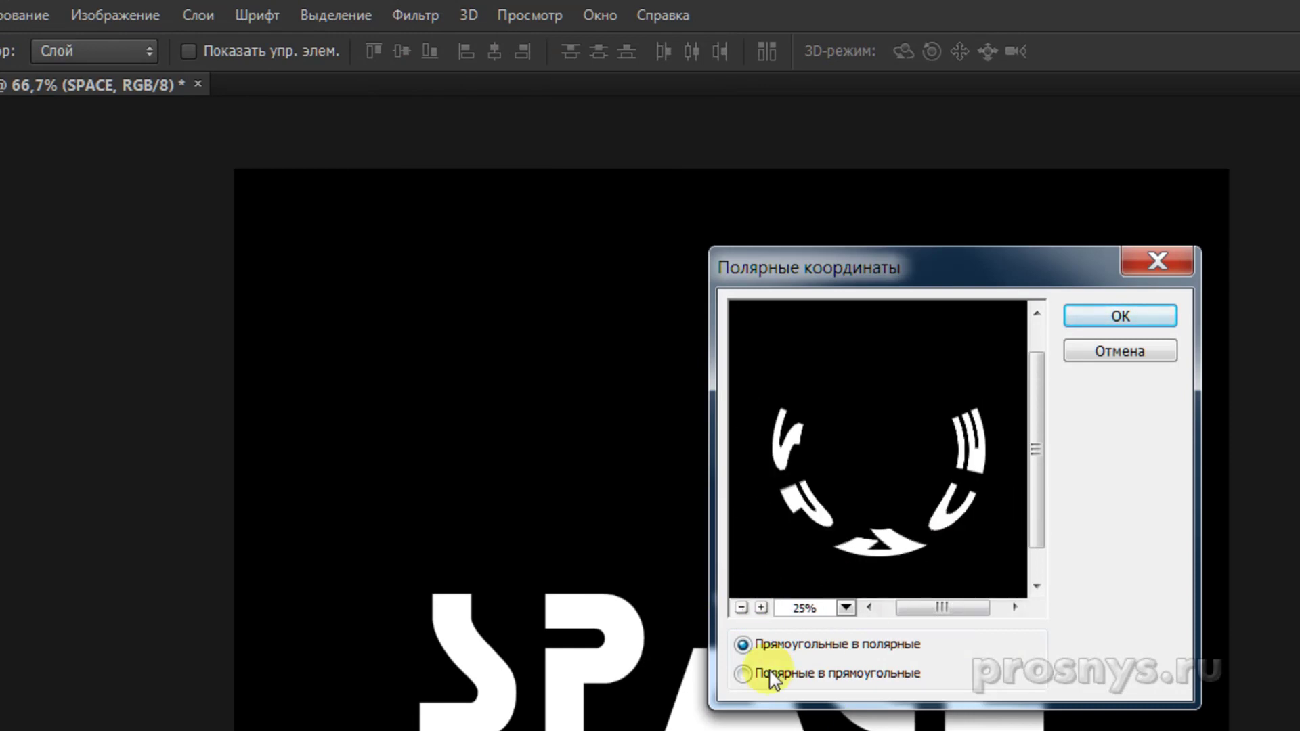
{"action": "left_click", "coordinate": [742, 673]}
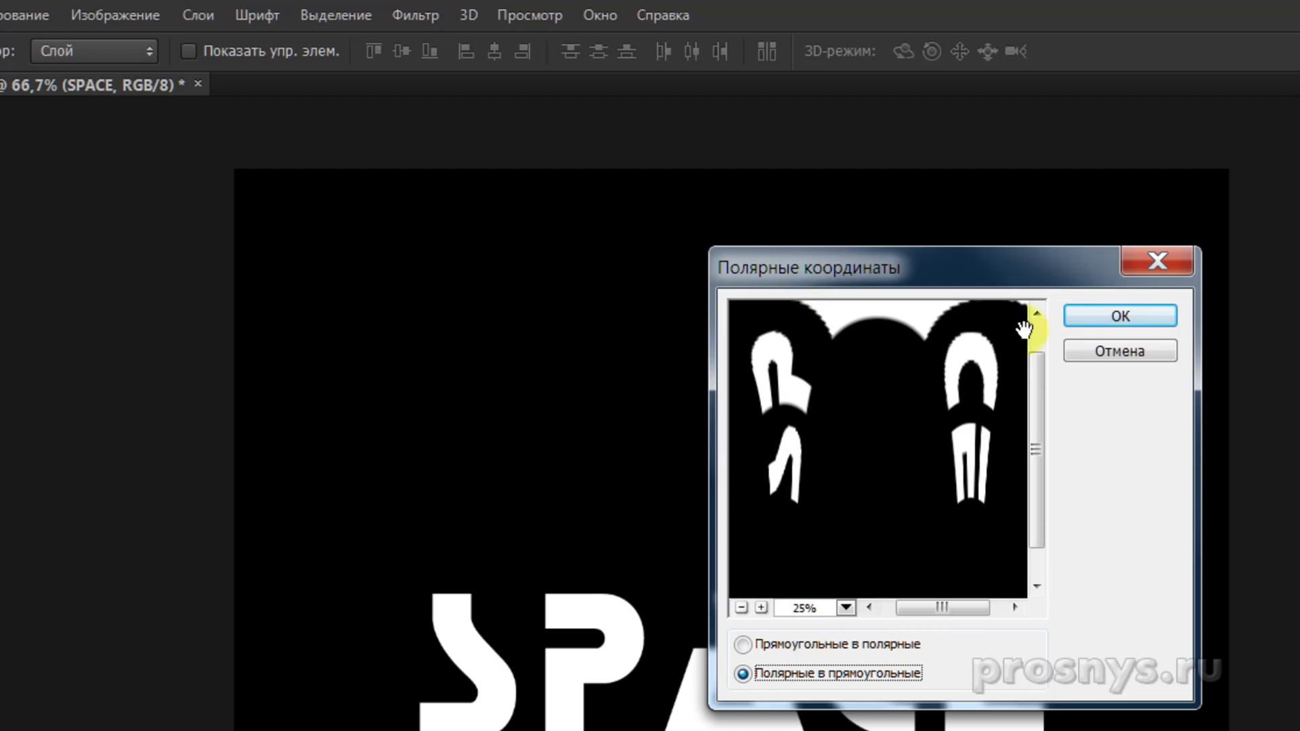
{"action": "left_click", "coordinate": [1121, 316]}
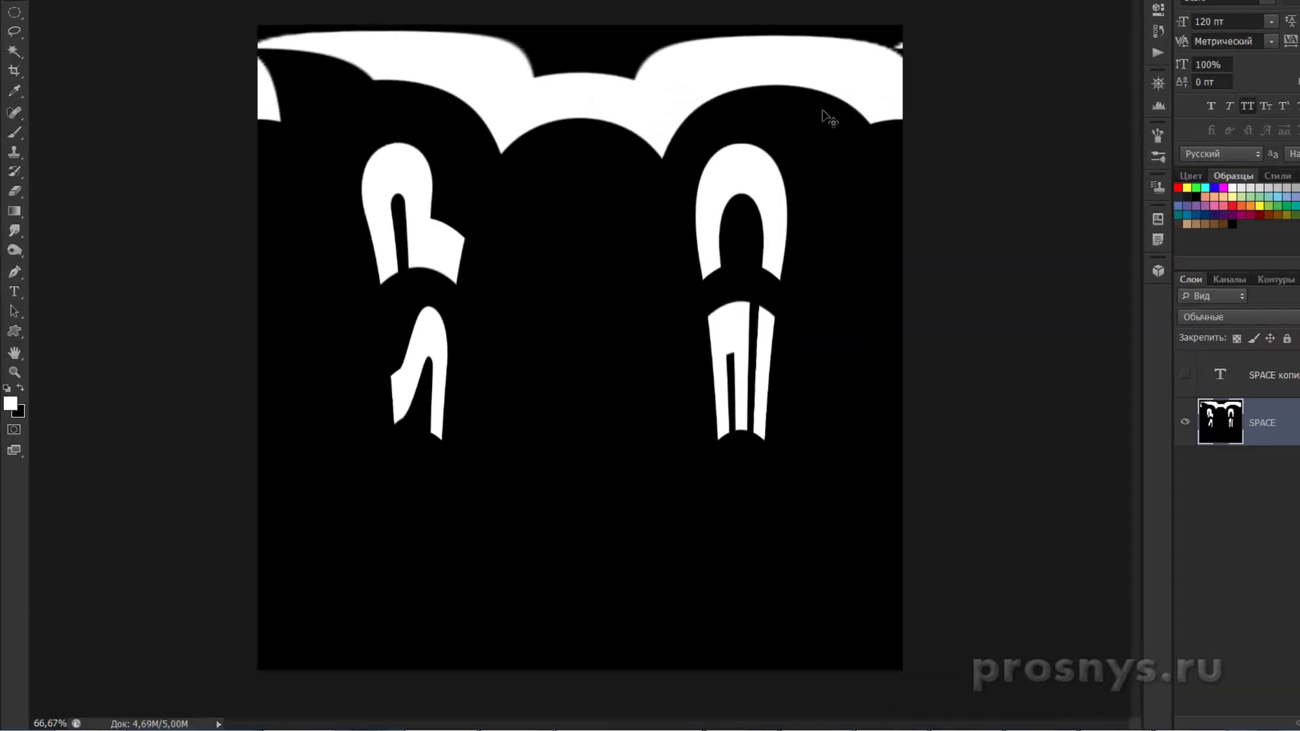
Rotate the distorted SPACE layer 90° clockwise.
{"action": "key", "text": "ctrl+t"}
{"action": "right_click", "coordinate": [668, 239]}
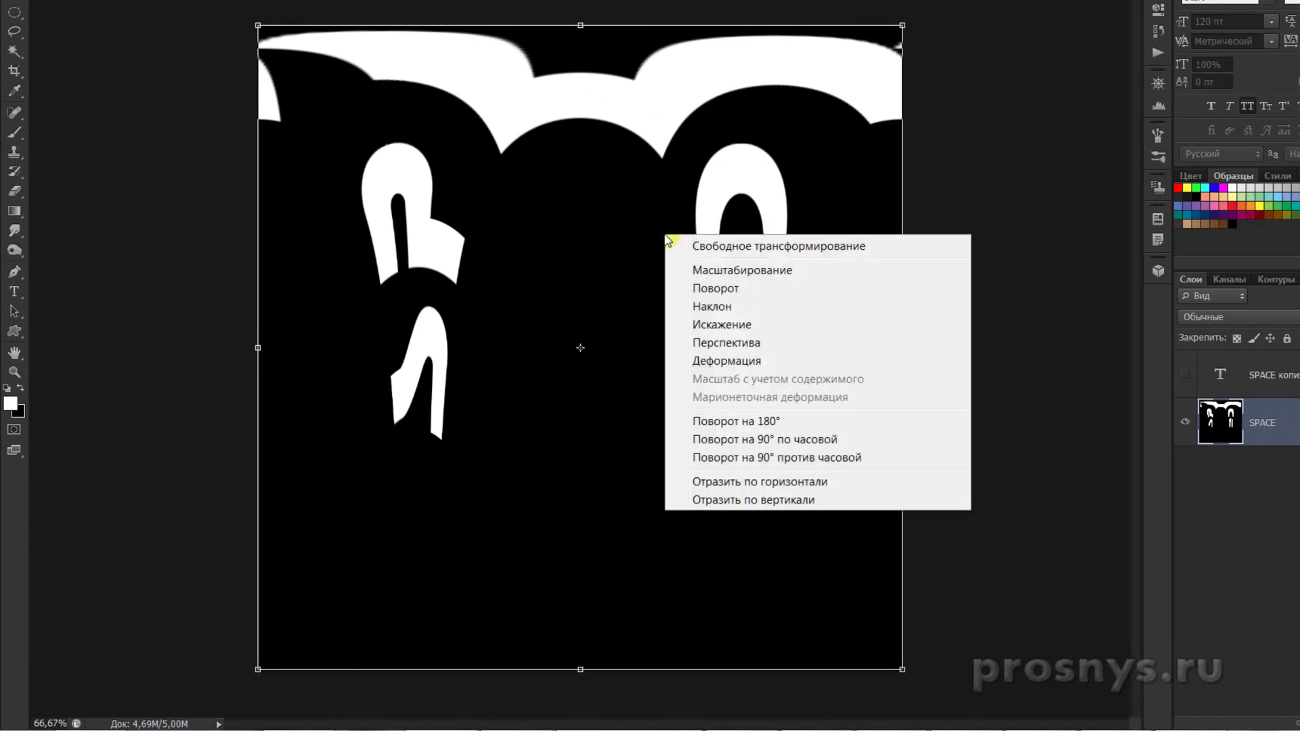
{"action": "left_click", "coordinate": [839, 440]}
{"action": "key", "text": "Return"}
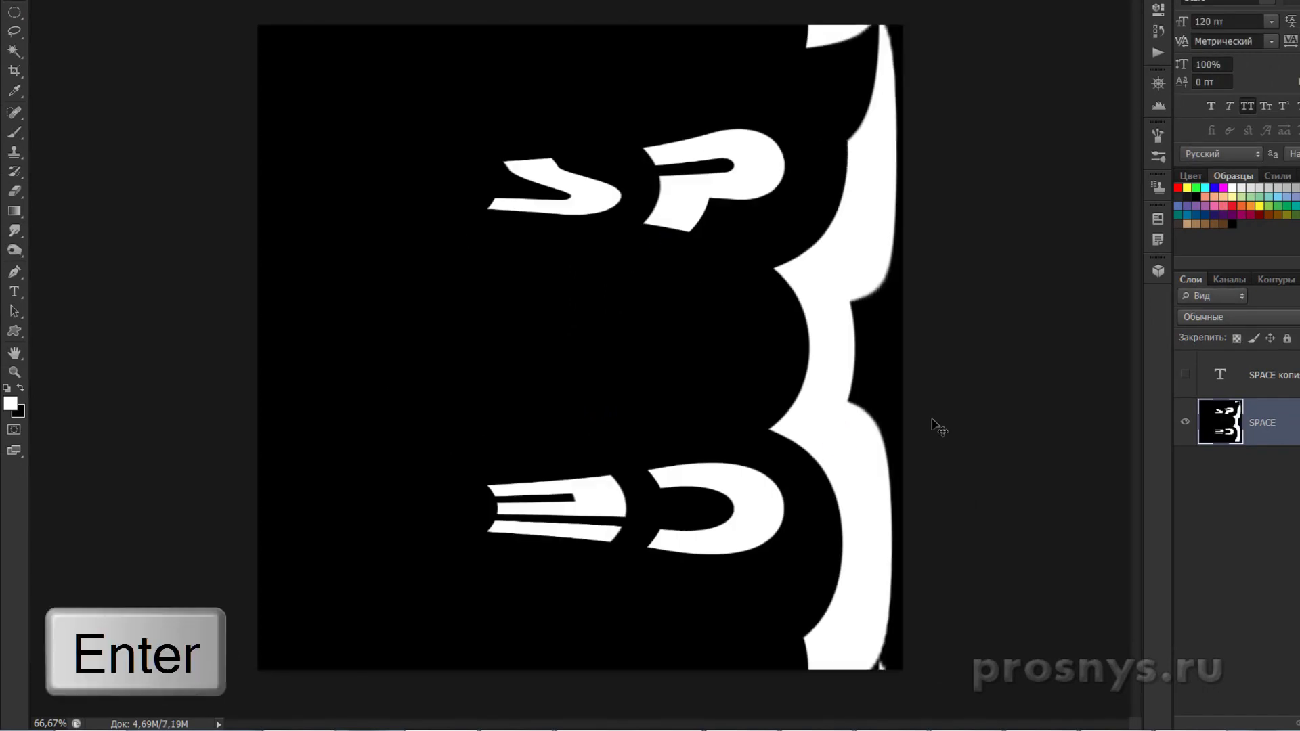
Apply the Wind filter to the rotated layer with the Wind method from the right, and repeat it to lengthen the streaks.
{"action": "left_click", "coordinate": [379, 1]}
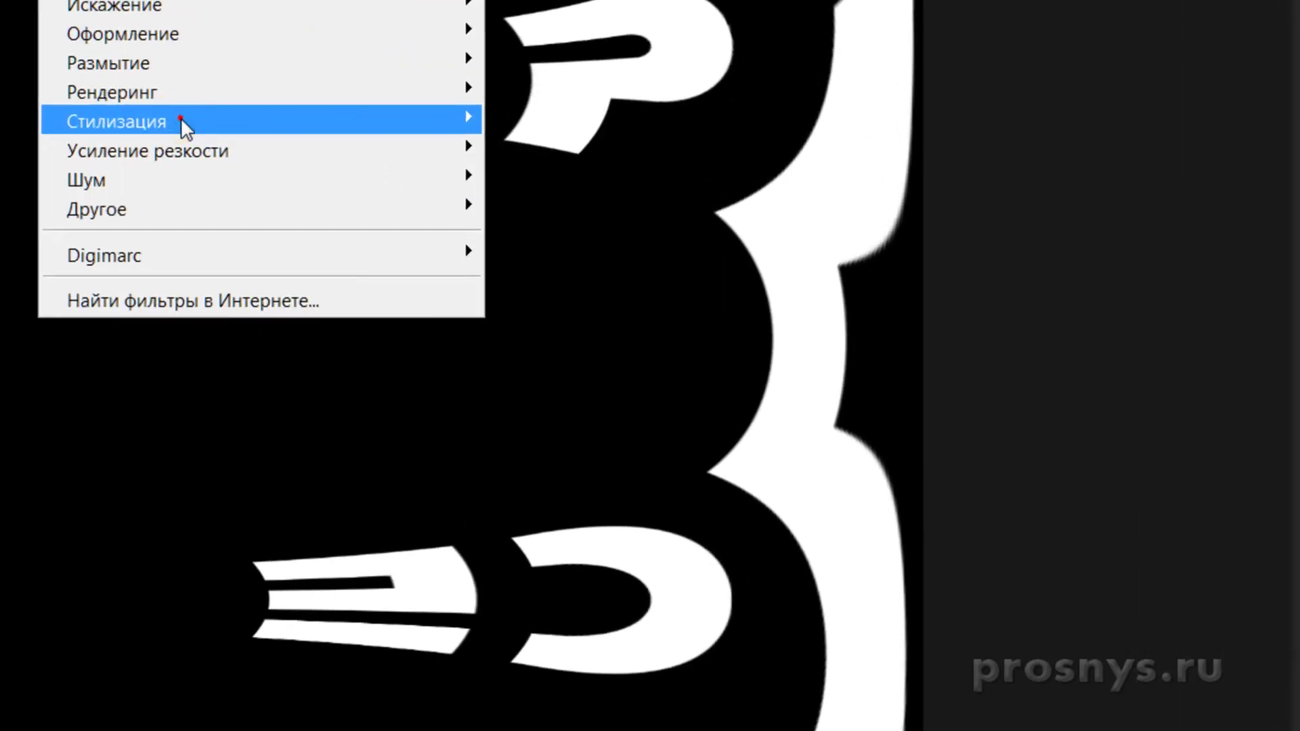
{"action": "mouse_move", "coordinate": [453, 212]}
{"action": "left_click", "coordinate": [582, 122]}
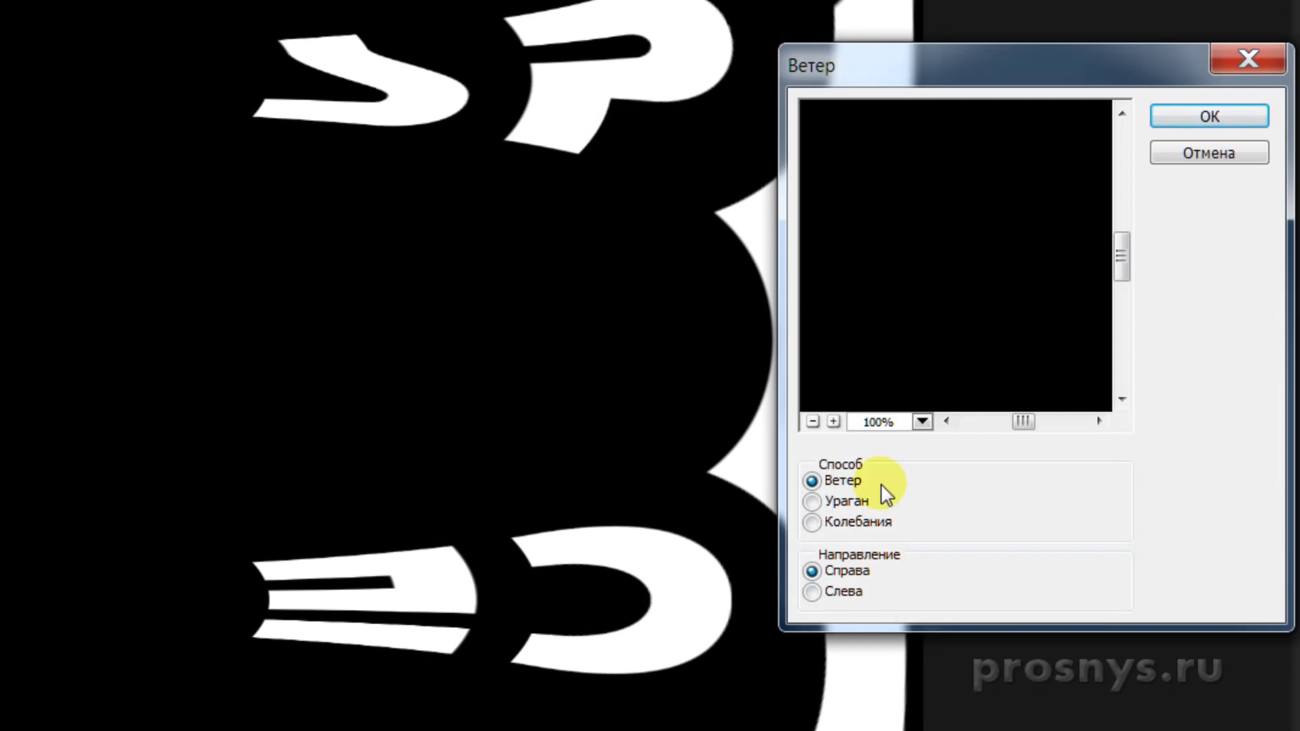
{"action": "left_click", "coordinate": [813, 422]}
{"action": "left_click", "coordinate": [813, 422]}
{"action": "left_click", "coordinate": [813, 422]}
{"action": "left_click", "coordinate": [814, 421]}
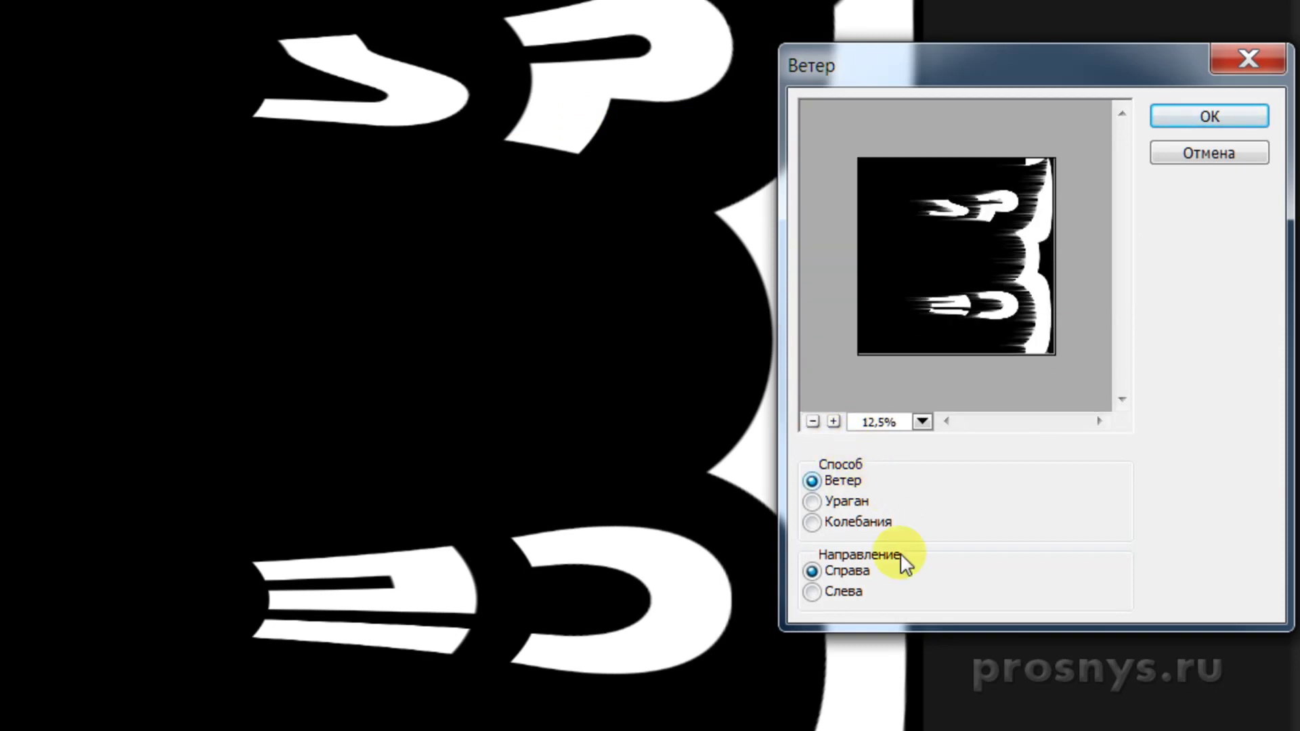
{"action": "left_click", "coordinate": [1208, 116]}
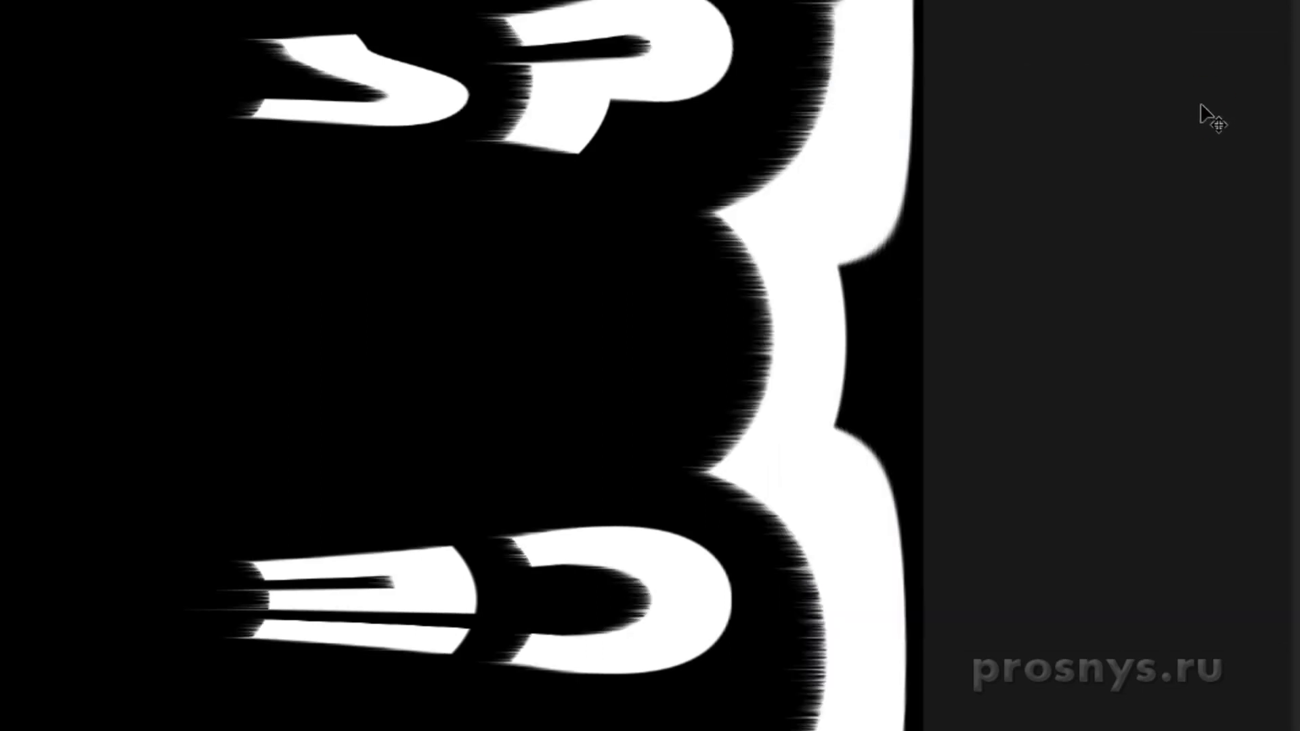
{"action": "key", "text": "ctrl+f"}
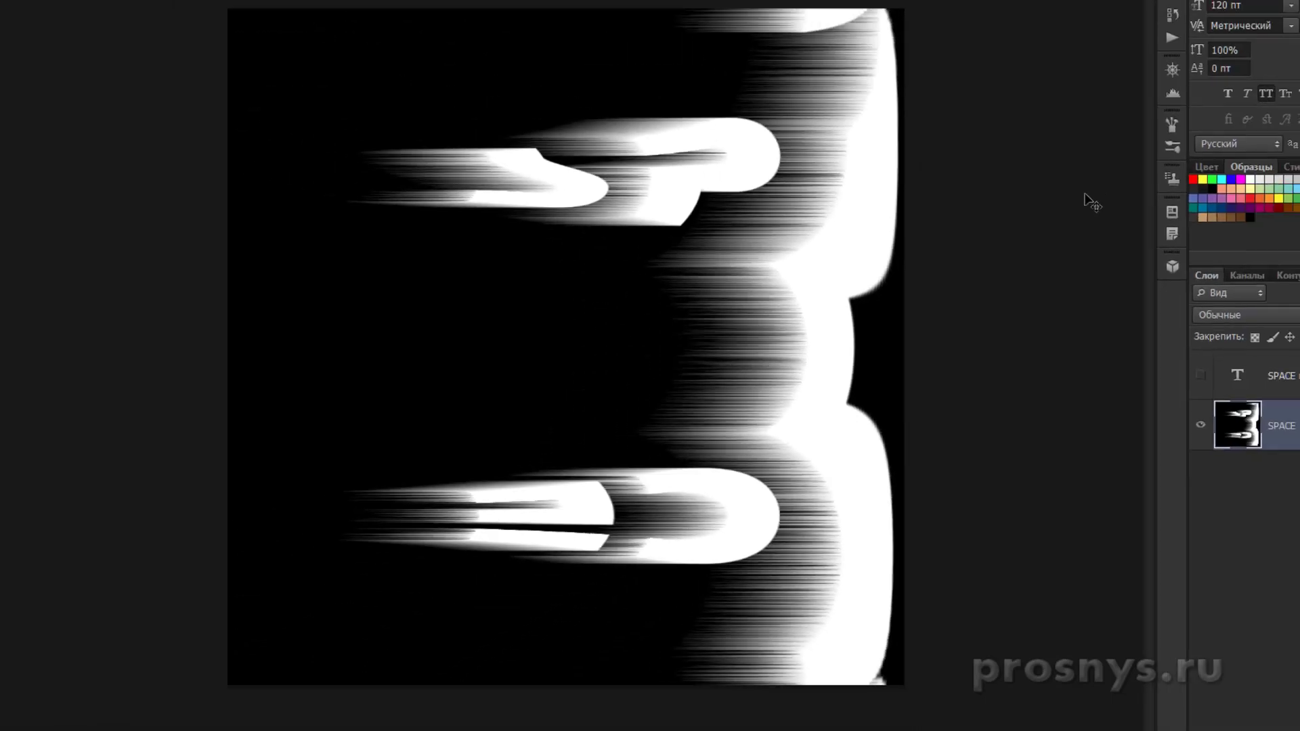
Rotate the streaked SPACE layer 90° counter-clockwise.
{"action": "key", "text": "ctrl+t"}
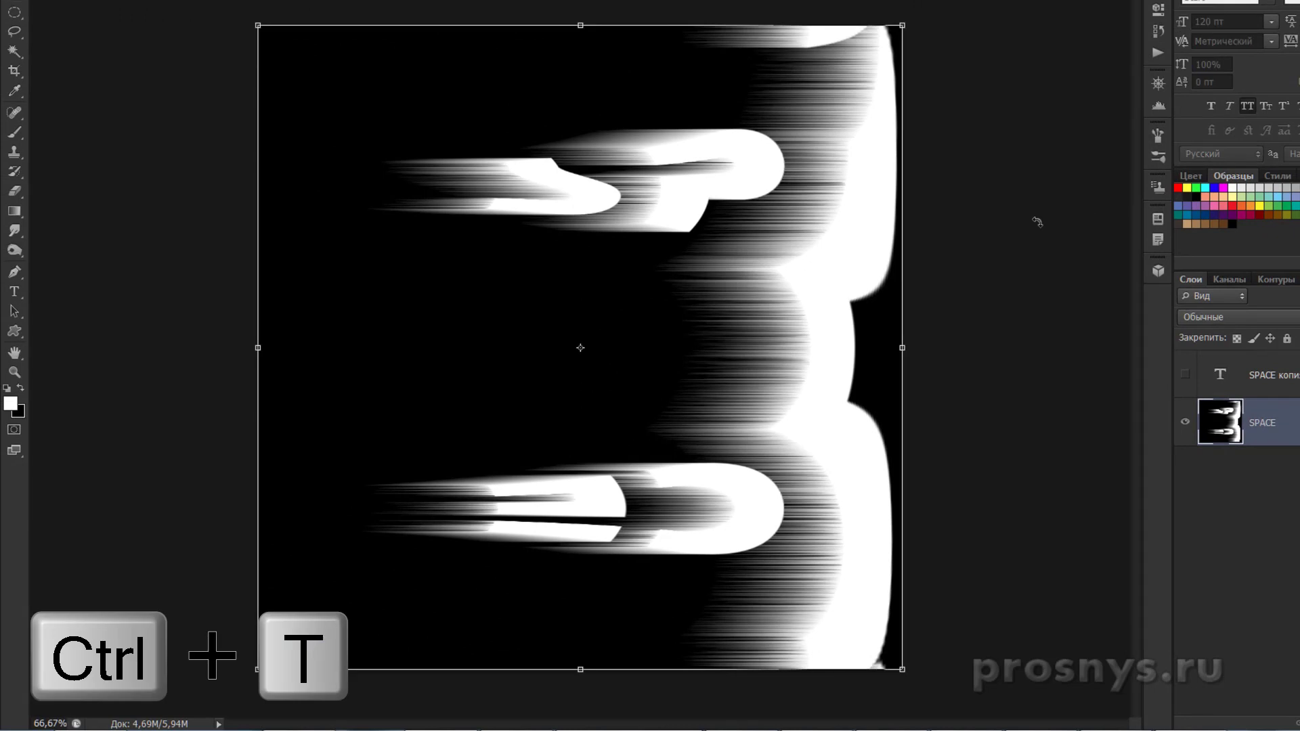
{"action": "right_click", "coordinate": [777, 317]}
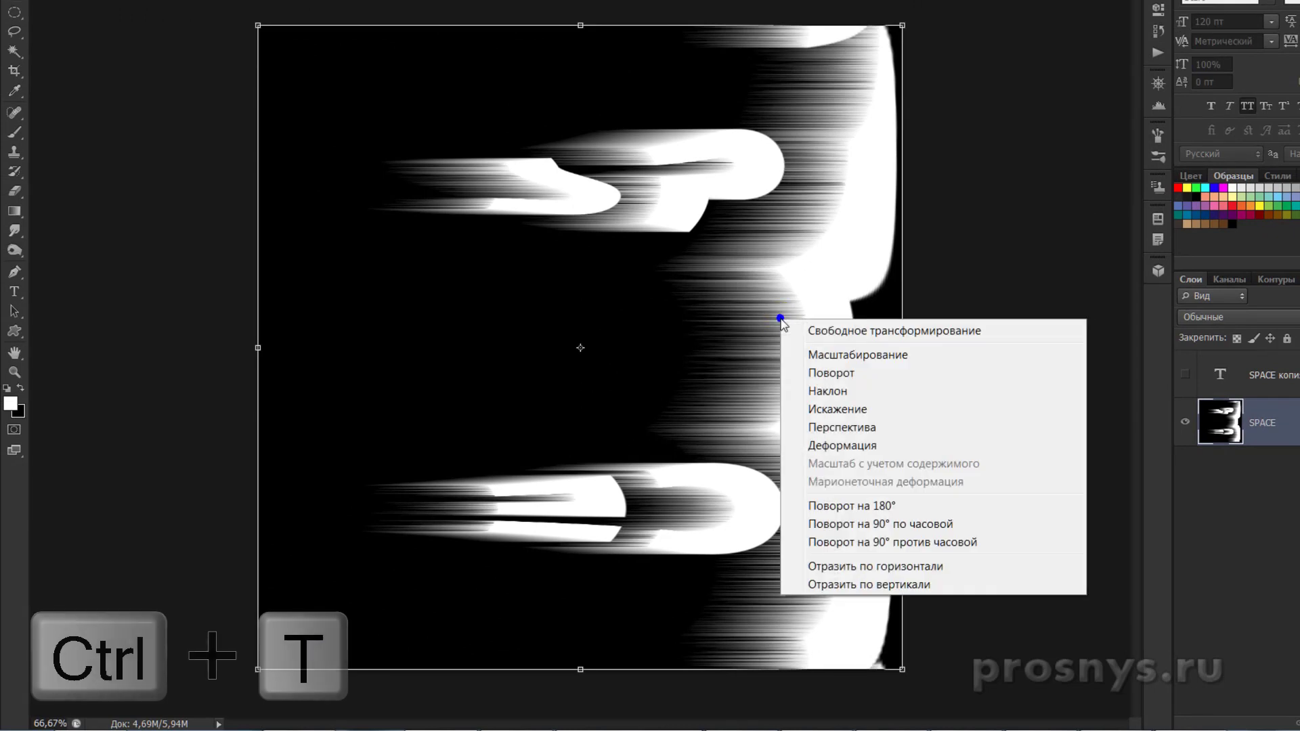
{"action": "left_click", "coordinate": [929, 542]}
{"action": "key", "text": "Return"}
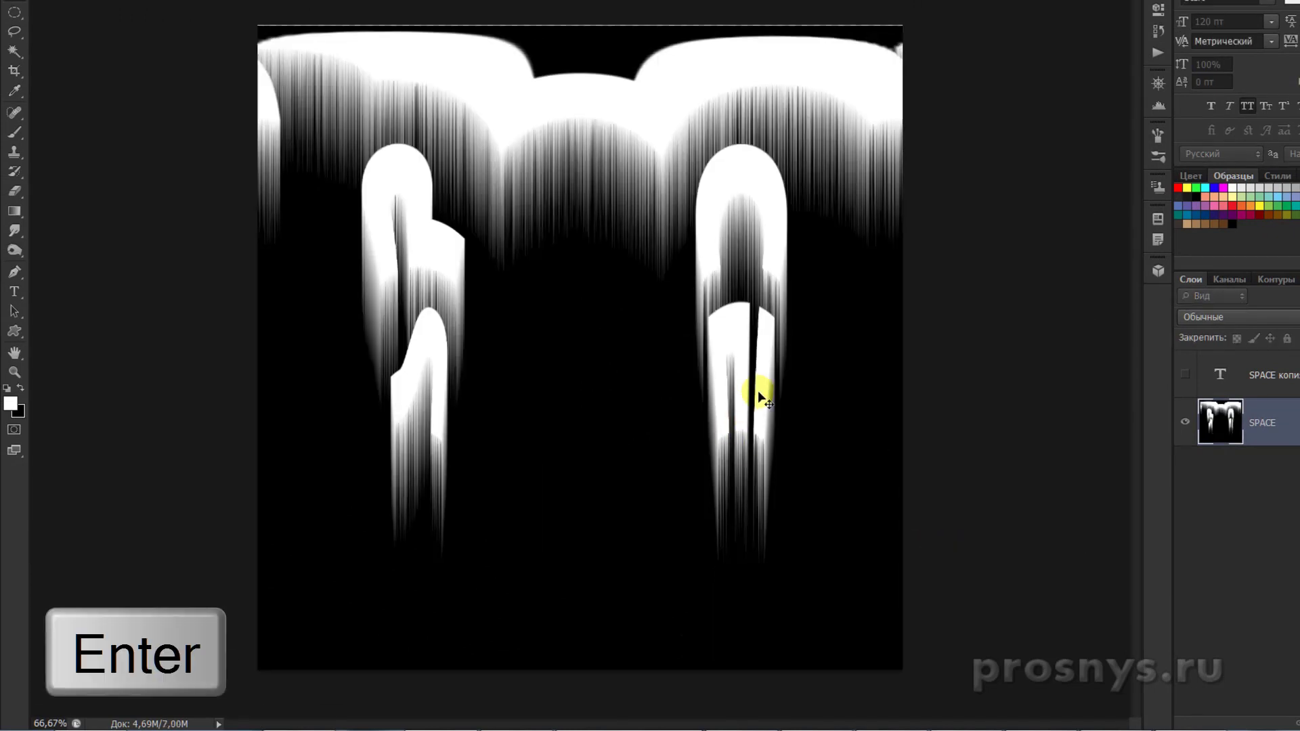
Apply the Polar Coordinates filter to the streaked layer with the rectangular-to-polar option.
{"action": "left_click", "coordinate": [371, 1]}
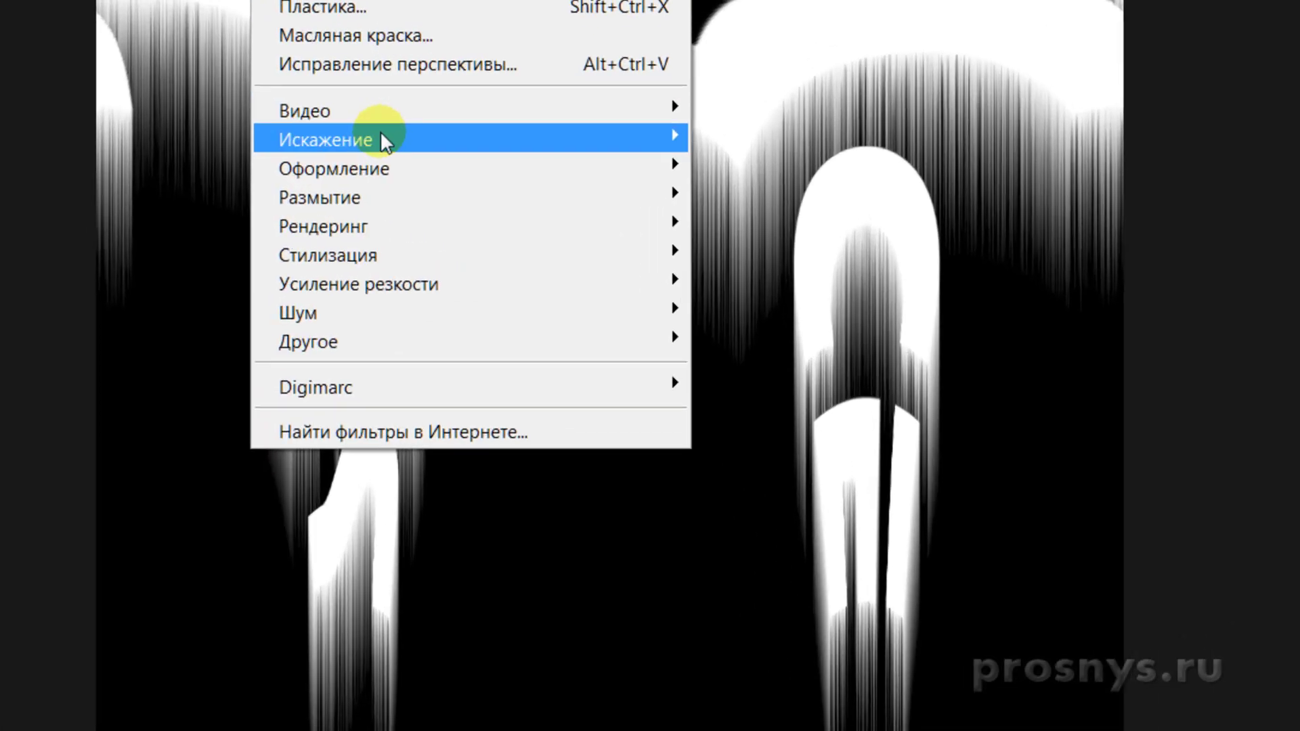
{"action": "mouse_move", "coordinate": [449, 141]}
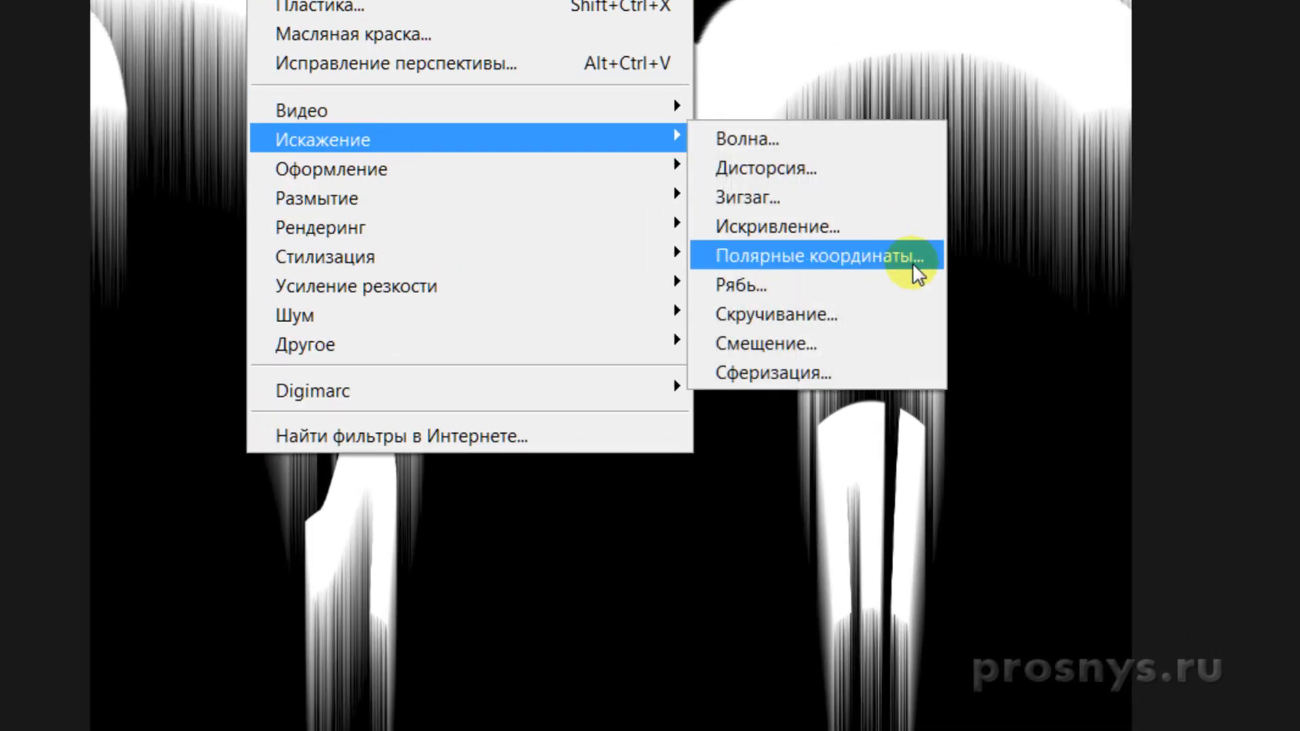
{"action": "left_click", "coordinate": [761, 212]}
{"action": "left_click", "coordinate": [622, 413]}
{"action": "left_click", "coordinate": [622, 413]}
{"action": "left_click", "coordinate": [622, 413]}
{"action": "left_click", "coordinate": [621, 413]}
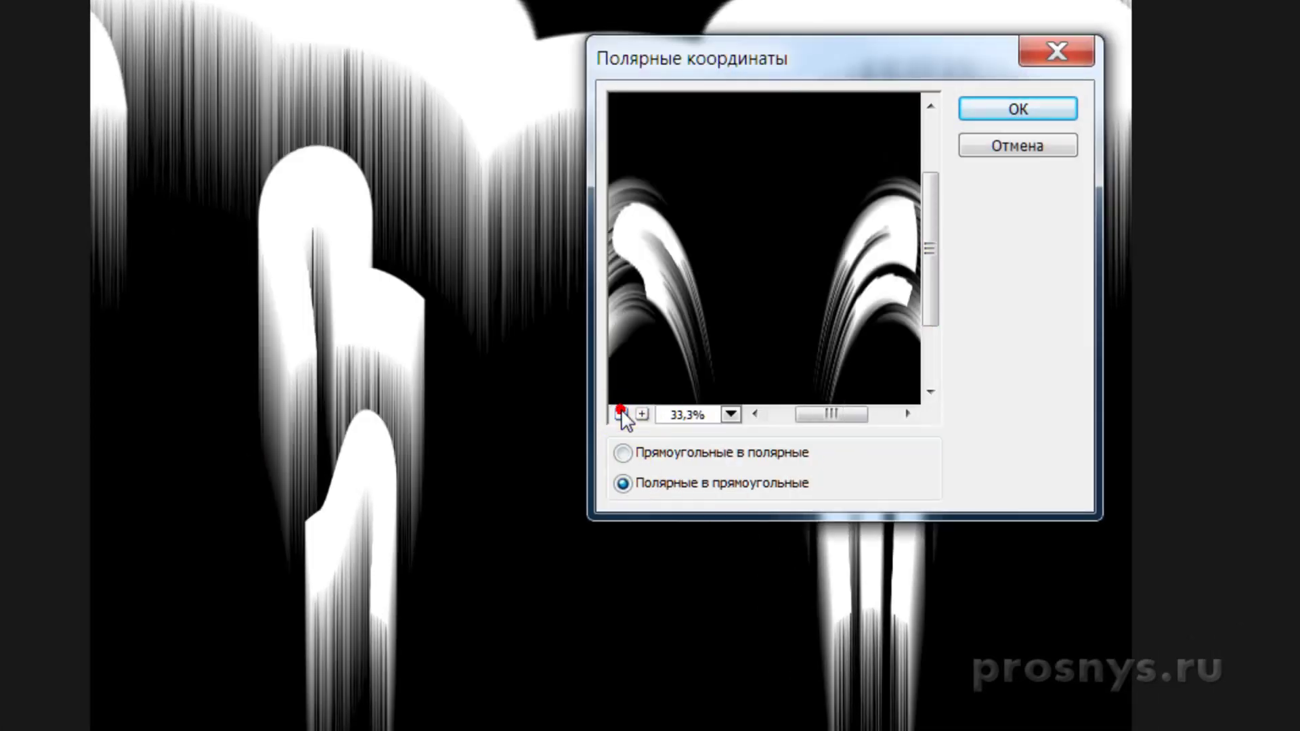
{"action": "left_click", "coordinate": [622, 413]}
{"action": "left_click", "coordinate": [621, 452]}
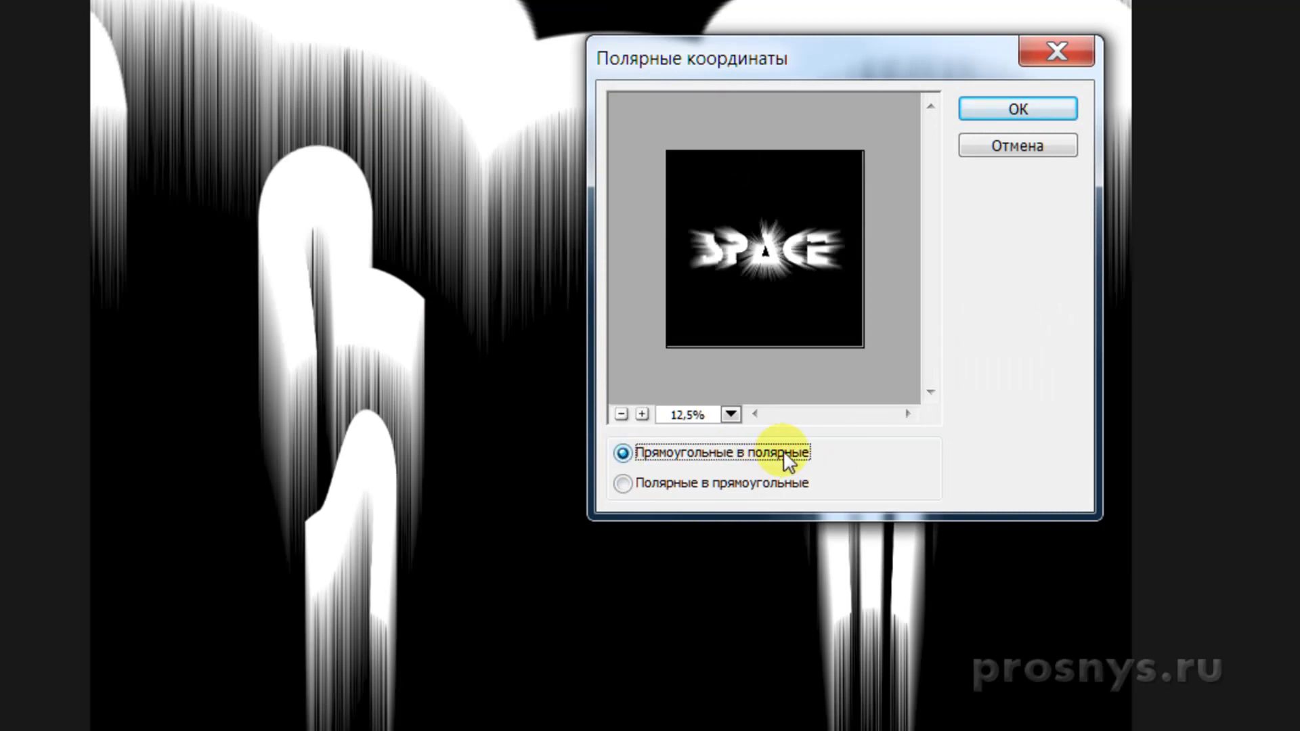
{"action": "left_click", "coordinate": [1017, 109]}
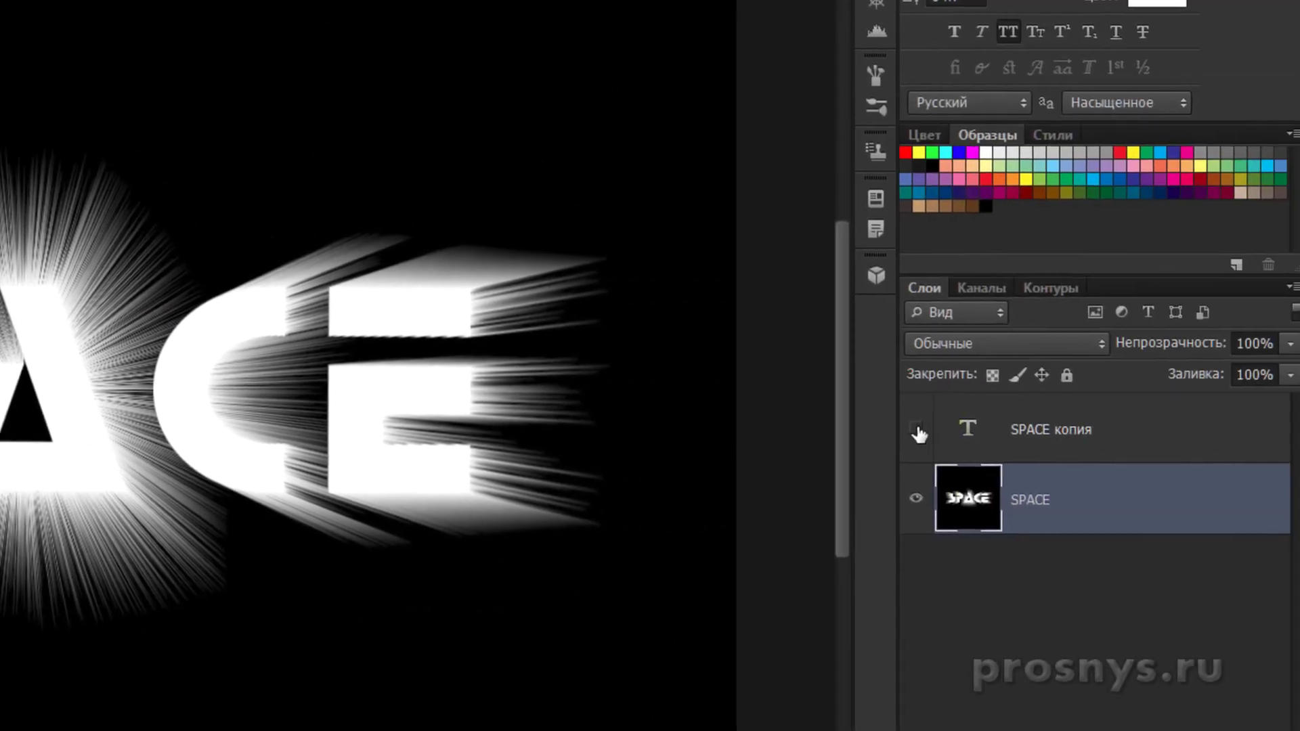
Show the SPACE copy text layer and add a Color Overlay style to it in near-black, #000206.
{"action": "left_click", "coordinate": [908, 430]}
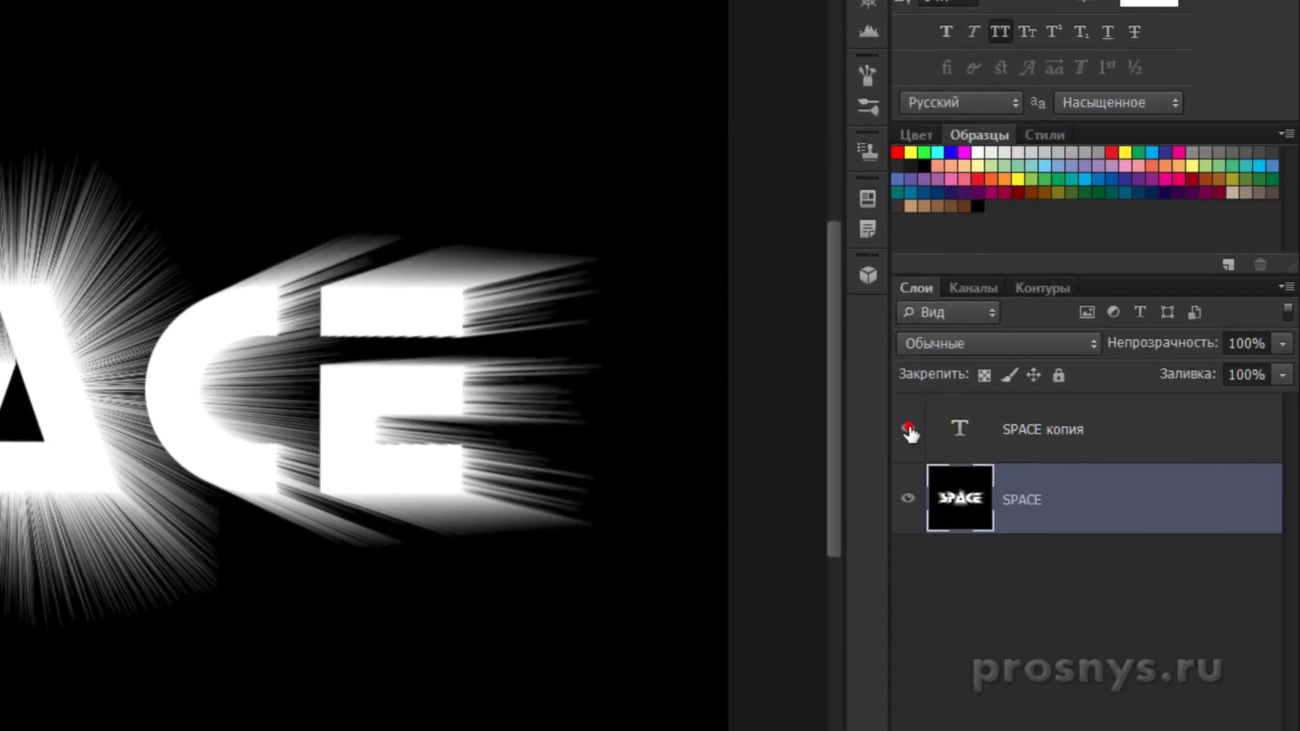
{"action": "double_click", "coordinate": [1145, 434]}
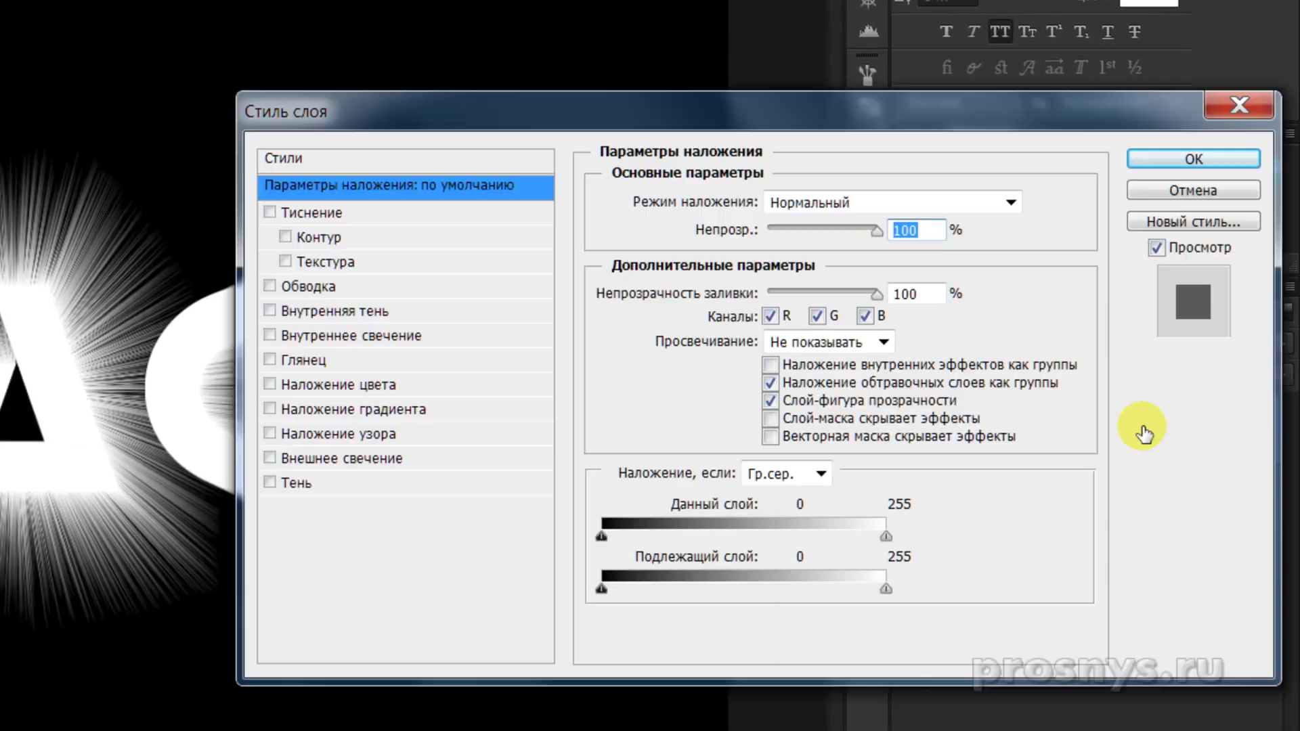
{"action": "left_click", "coordinate": [373, 384]}
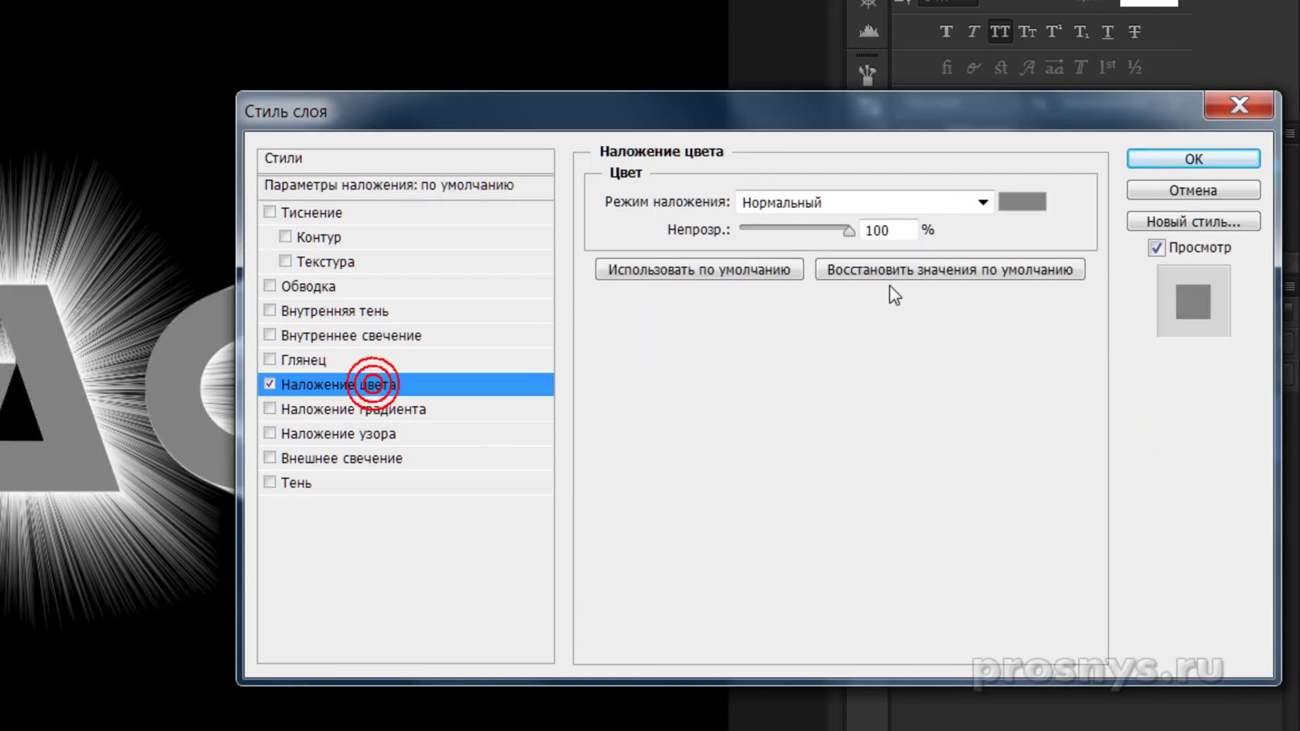
{"action": "left_click", "coordinate": [1023, 202]}
{"action": "left_click_drag", "start_coordinate": [697, 418], "coordinate": [734, 559]}
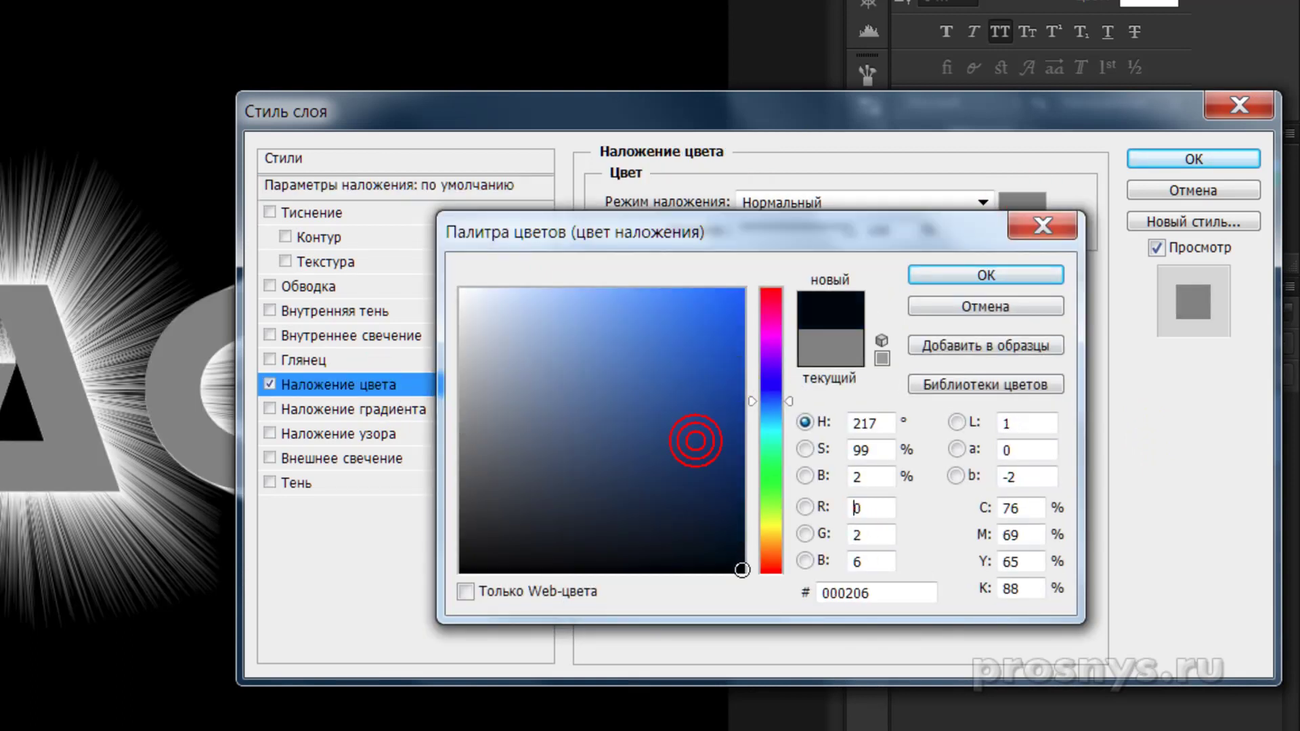
{"action": "left_click", "coordinate": [986, 275]}
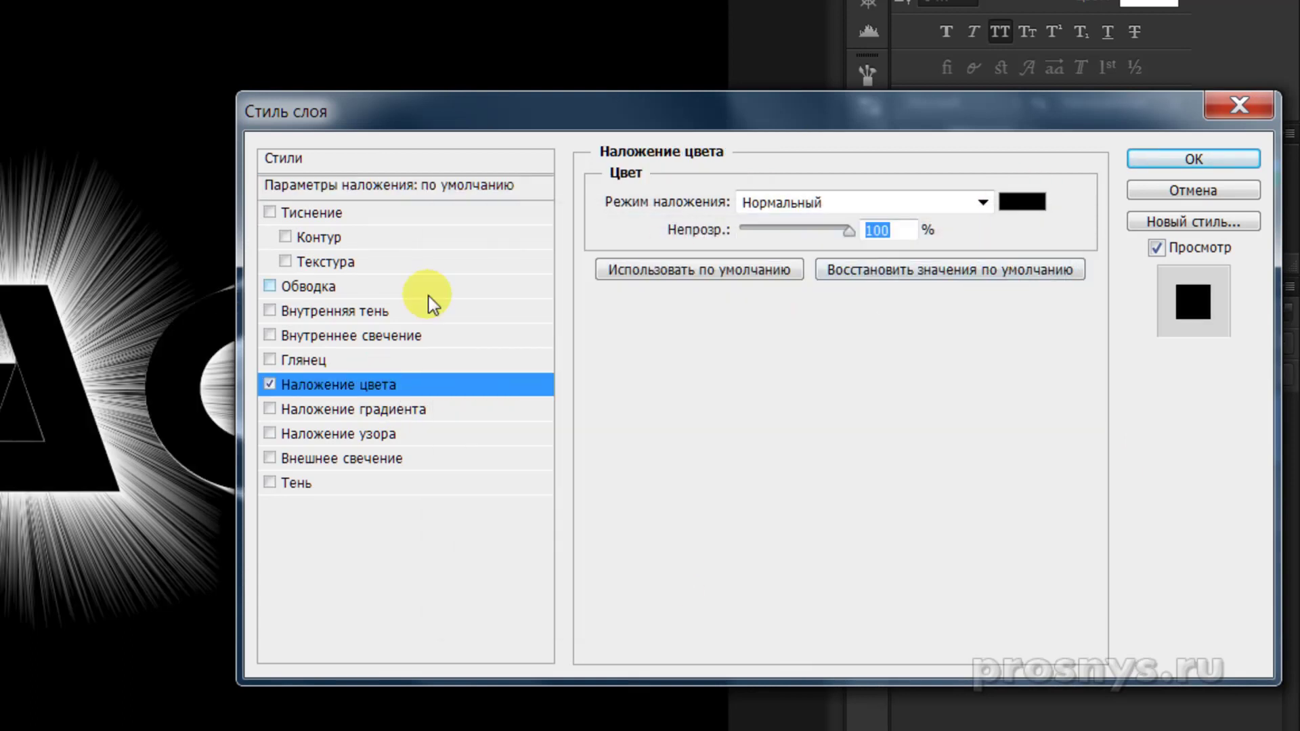
Add a white Inner Glow to the text copy with Normal blending, 100% opacity, Precise technique and a size of 10 px.
{"action": "left_click", "coordinate": [405, 336]}
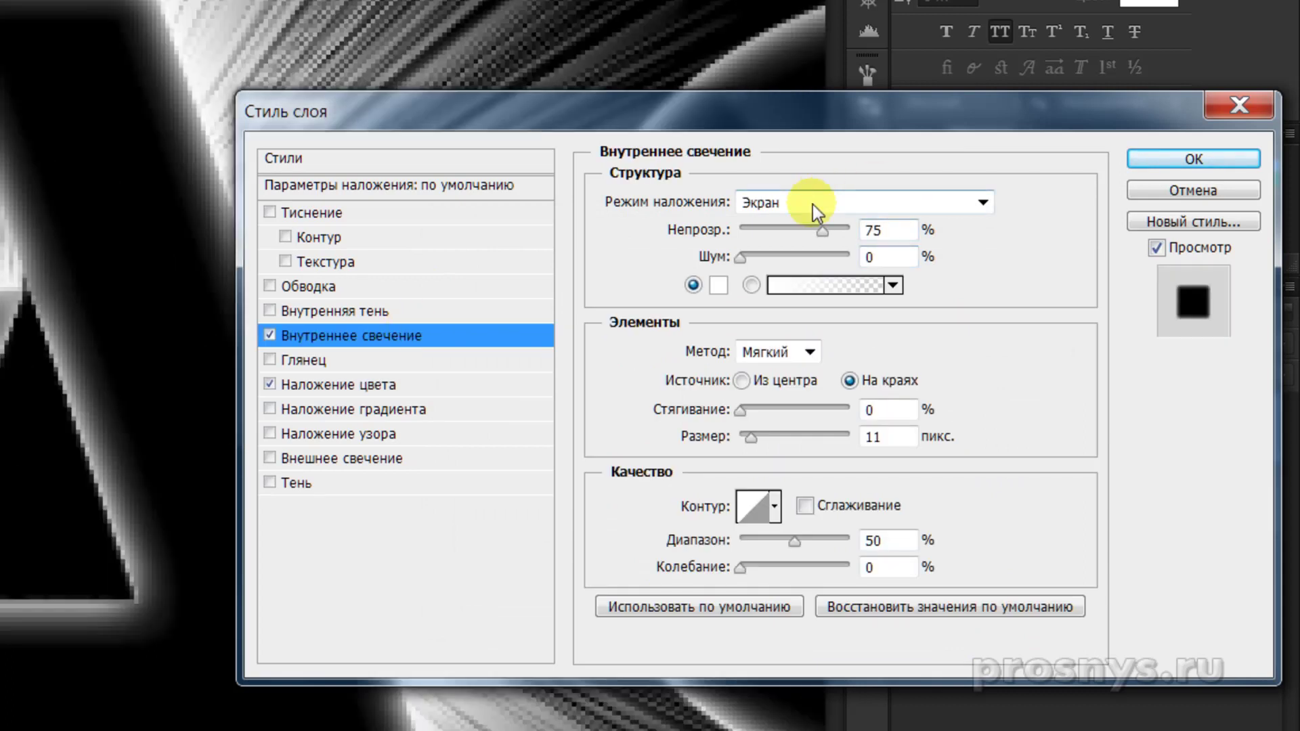
{"action": "left_click", "coordinate": [813, 205]}
{"action": "left_click", "coordinate": [810, 229]}
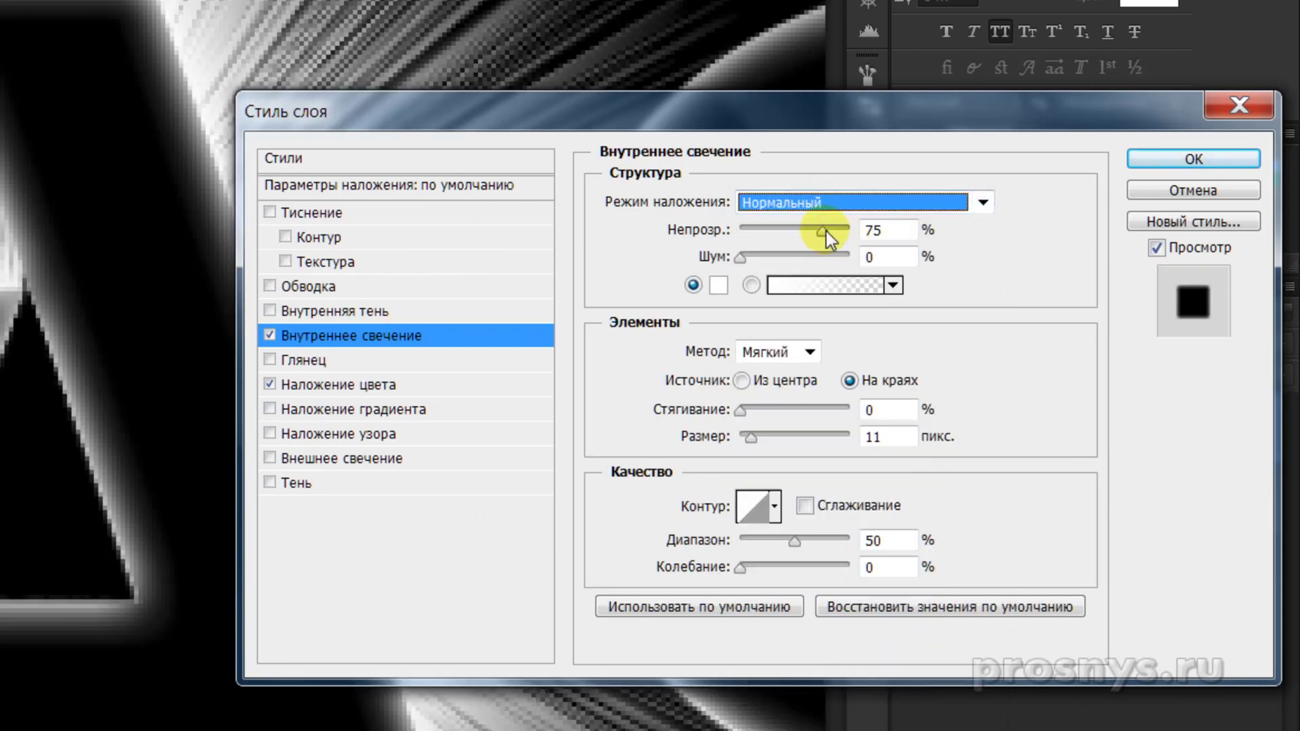
{"action": "left_click_drag", "start_coordinate": [835, 233], "coordinate": [847, 233]}
{"action": "left_click", "coordinate": [811, 347]}
{"action": "left_click", "coordinate": [774, 401]}
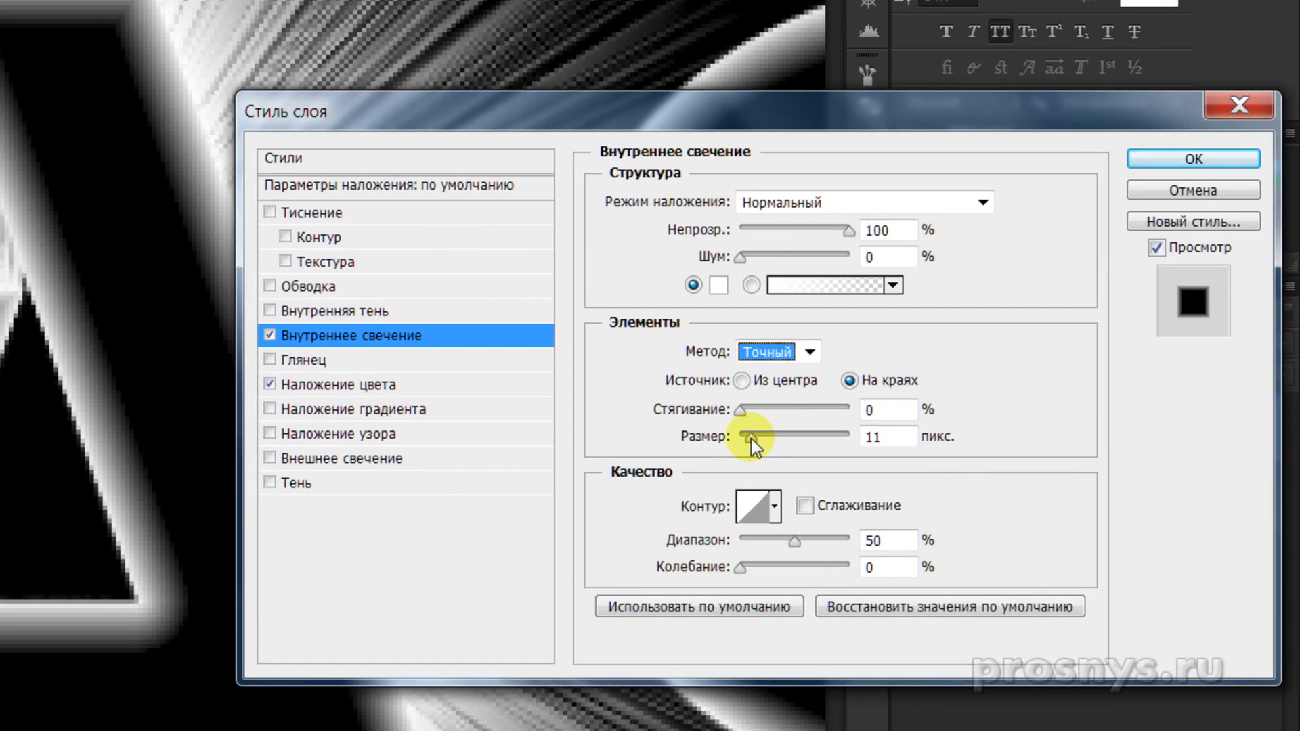
{"action": "left_click", "coordinate": [992, 399]}
{"action": "left_click_drag", "start_coordinate": [750, 438], "coordinate": [750, 441]}
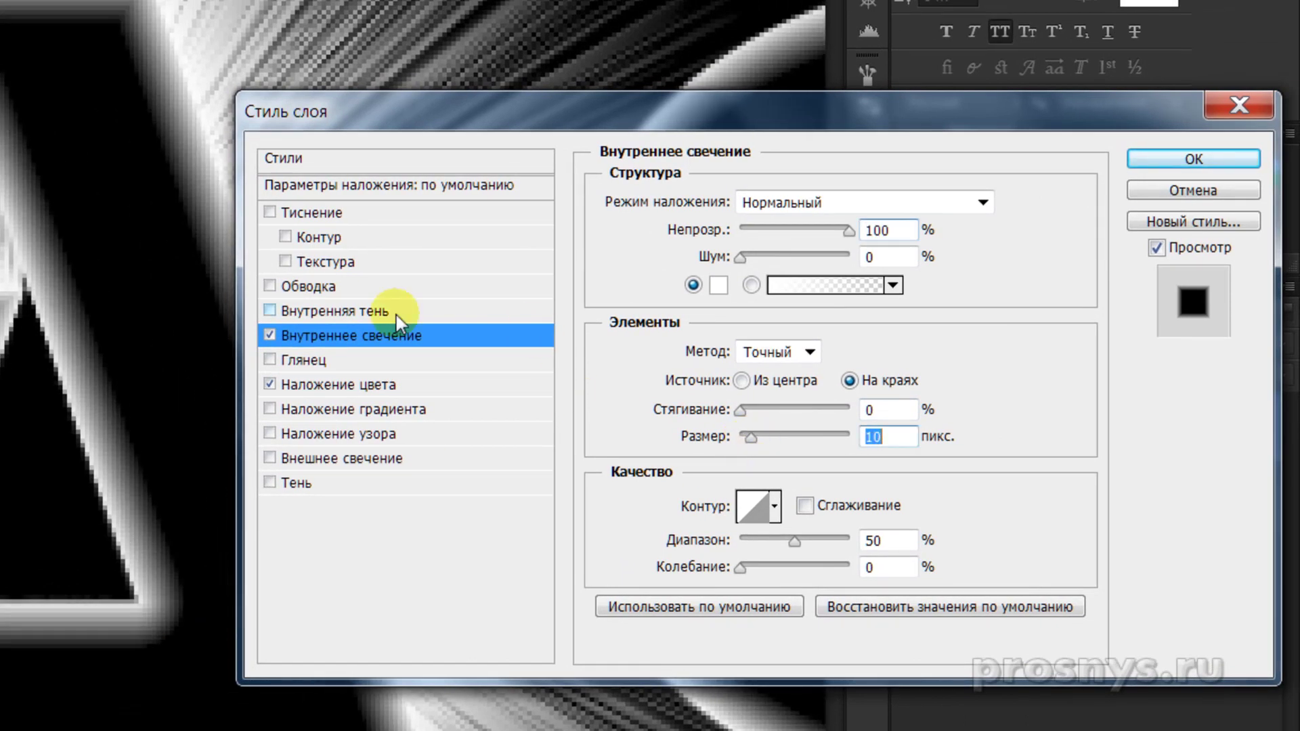
Add a white Outer Glow with Normal blending, 100% opacity and a size of 8 px, apply the styles and preview the whole artwork.
{"action": "left_click", "coordinate": [357, 458]}
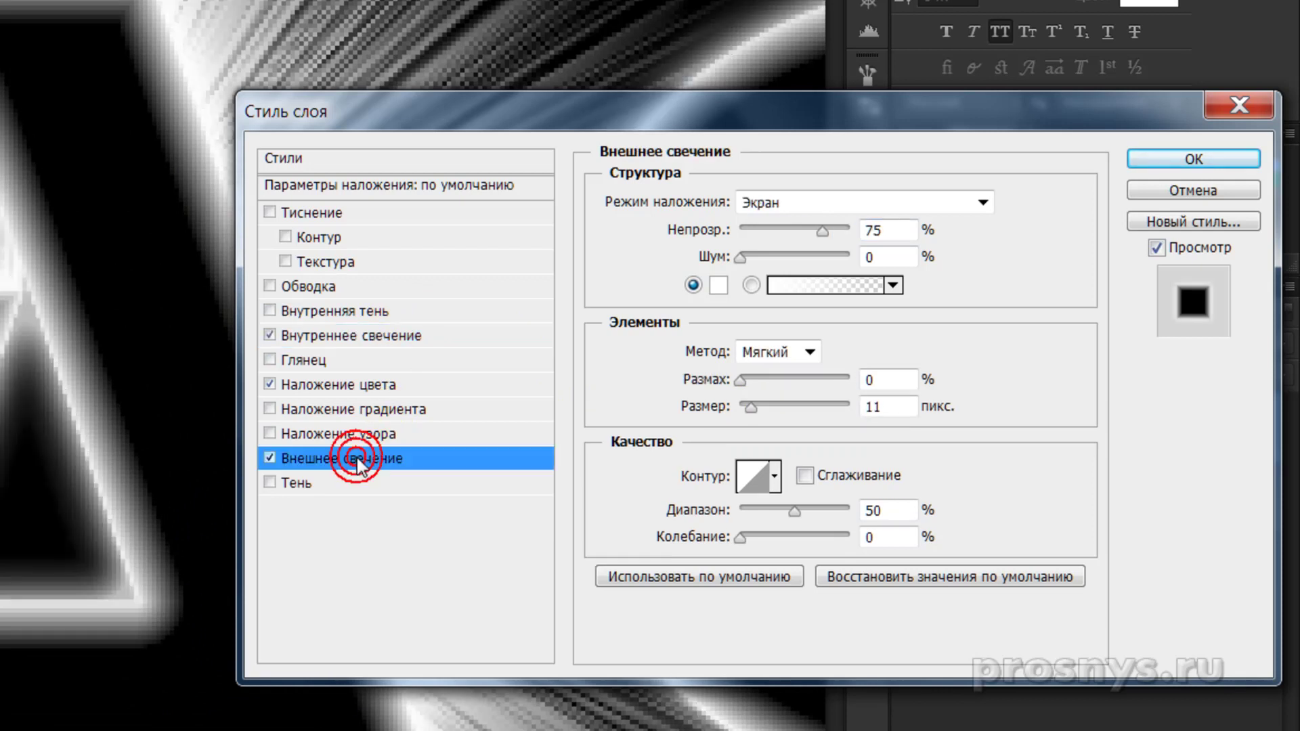
{"action": "left_click", "coordinate": [769, 201]}
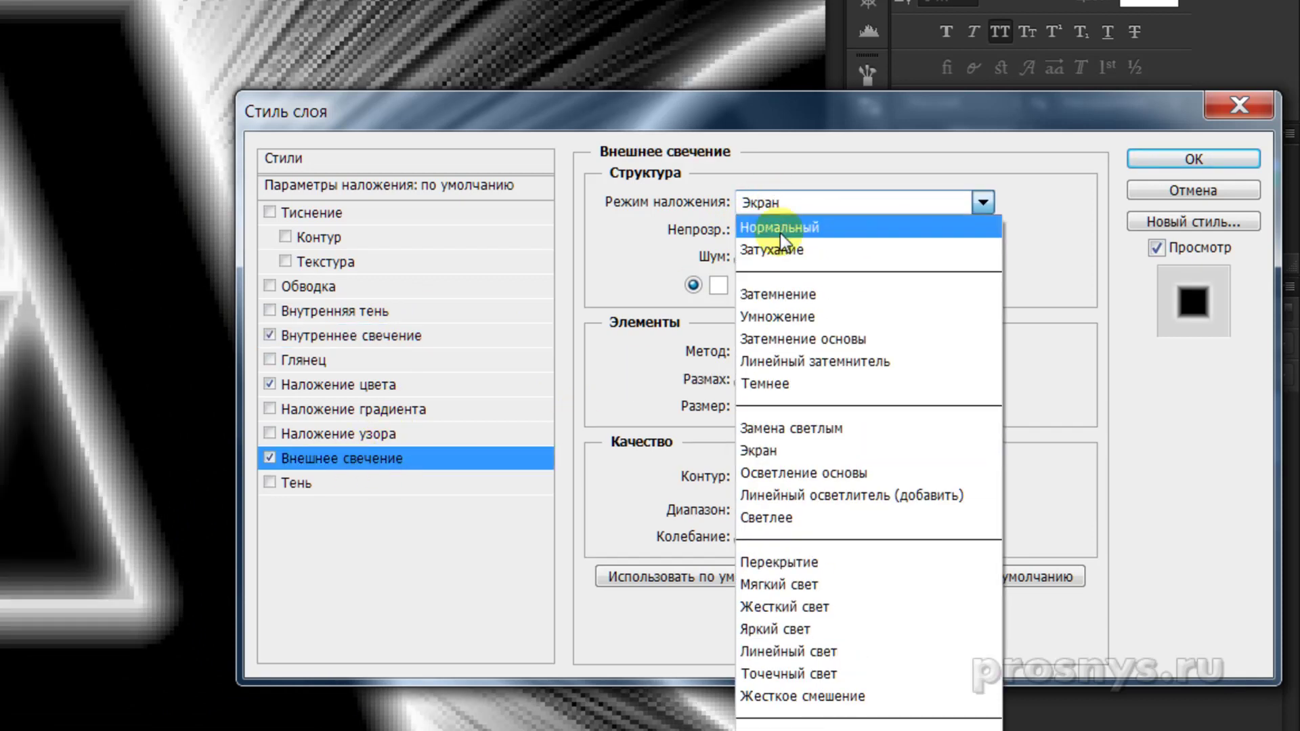
{"action": "left_click", "coordinate": [775, 226]}
{"action": "left_click_drag", "start_coordinate": [820, 231], "coordinate": [862, 231]}
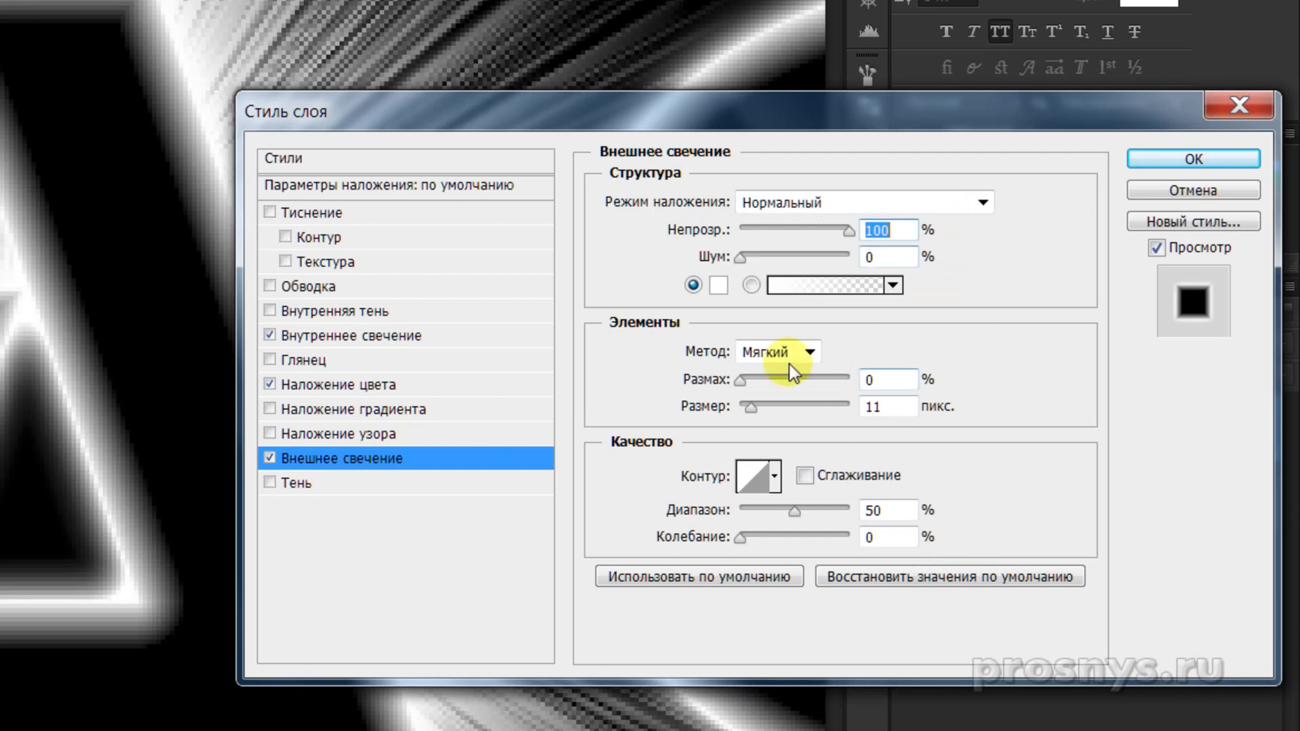
{"action": "left_click_drag", "start_coordinate": [749, 407], "coordinate": [749, 407]}
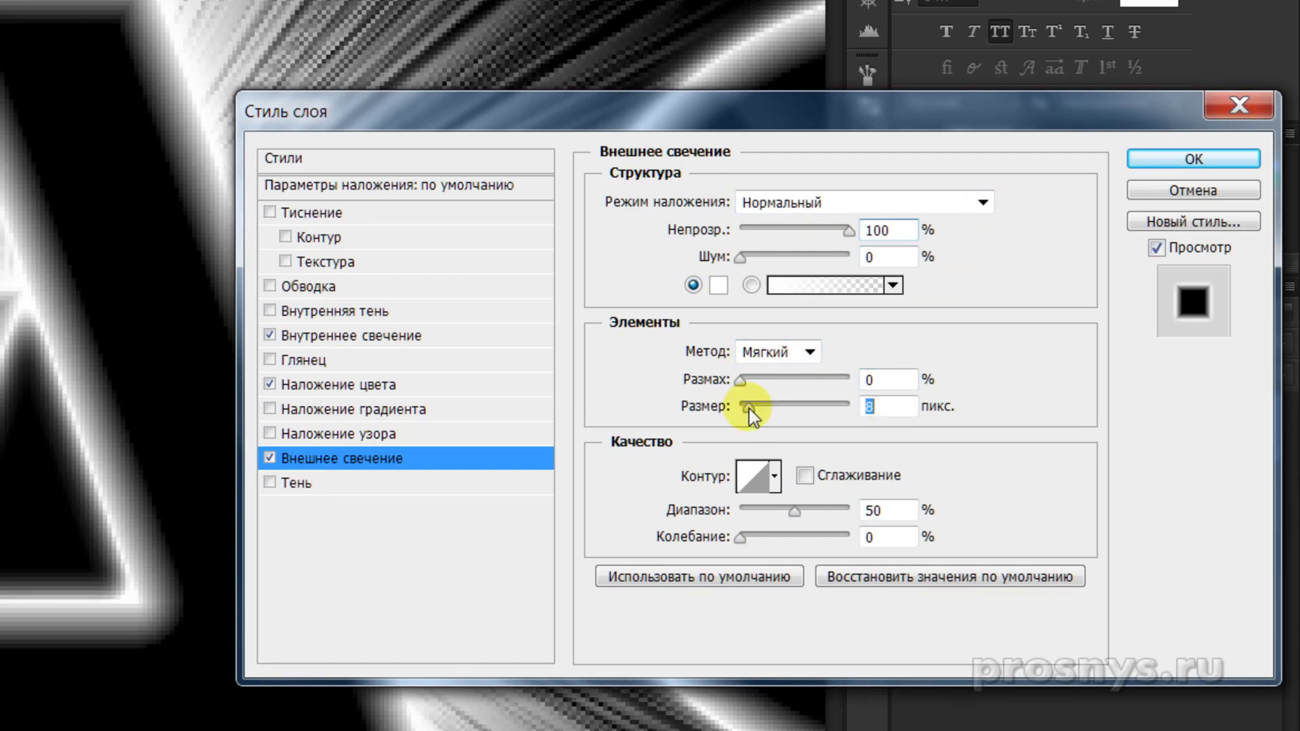
{"action": "left_click", "coordinate": [1199, 163]}
{"action": "key", "text": "Tab"}
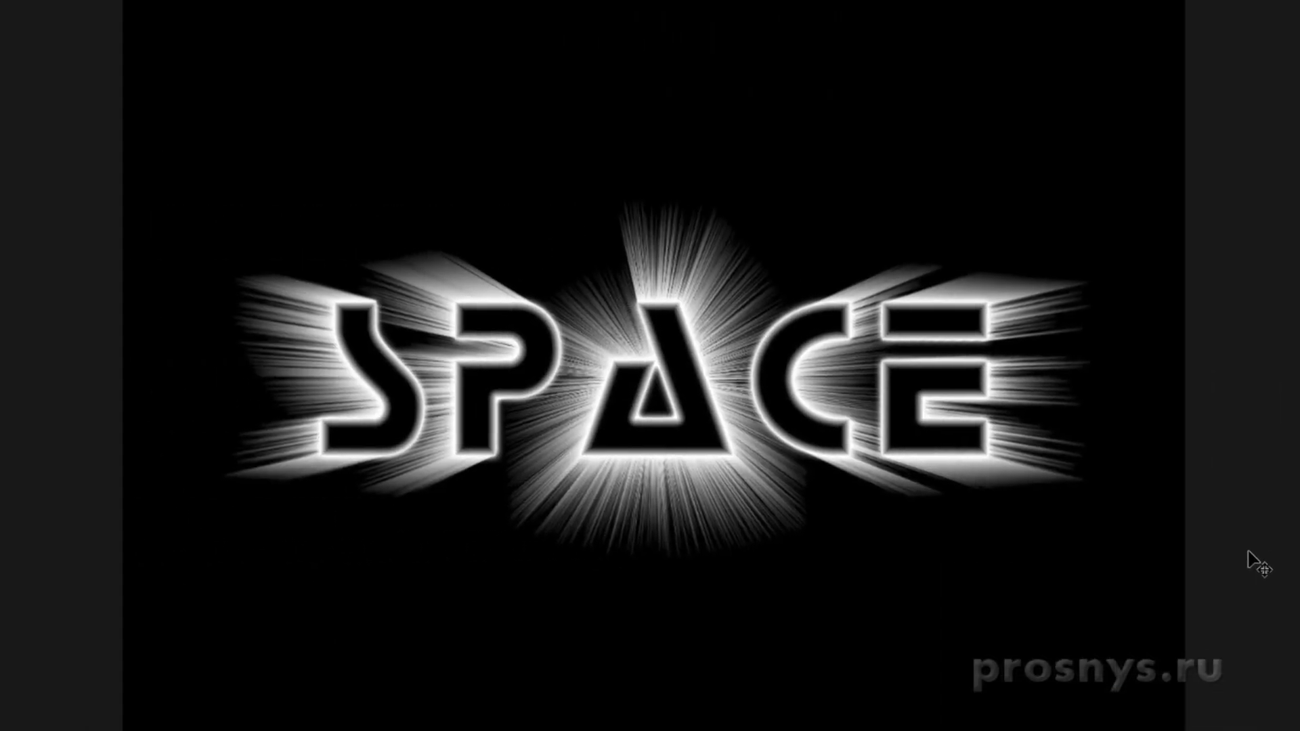
{"action": "key", "text": "Tab"}
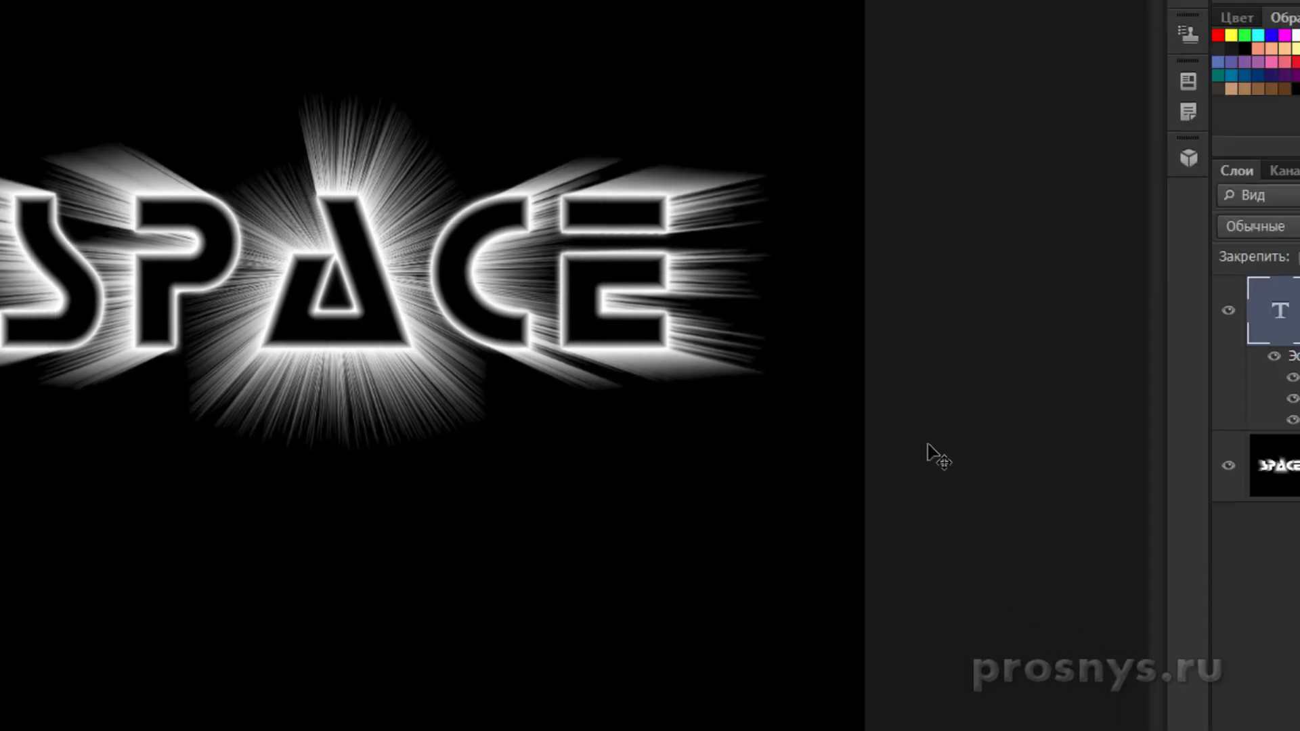
Hide both SPACE layers, create a new layer beneath them and fill it with black.
{"action": "left_click", "coordinate": [1083, 360]}
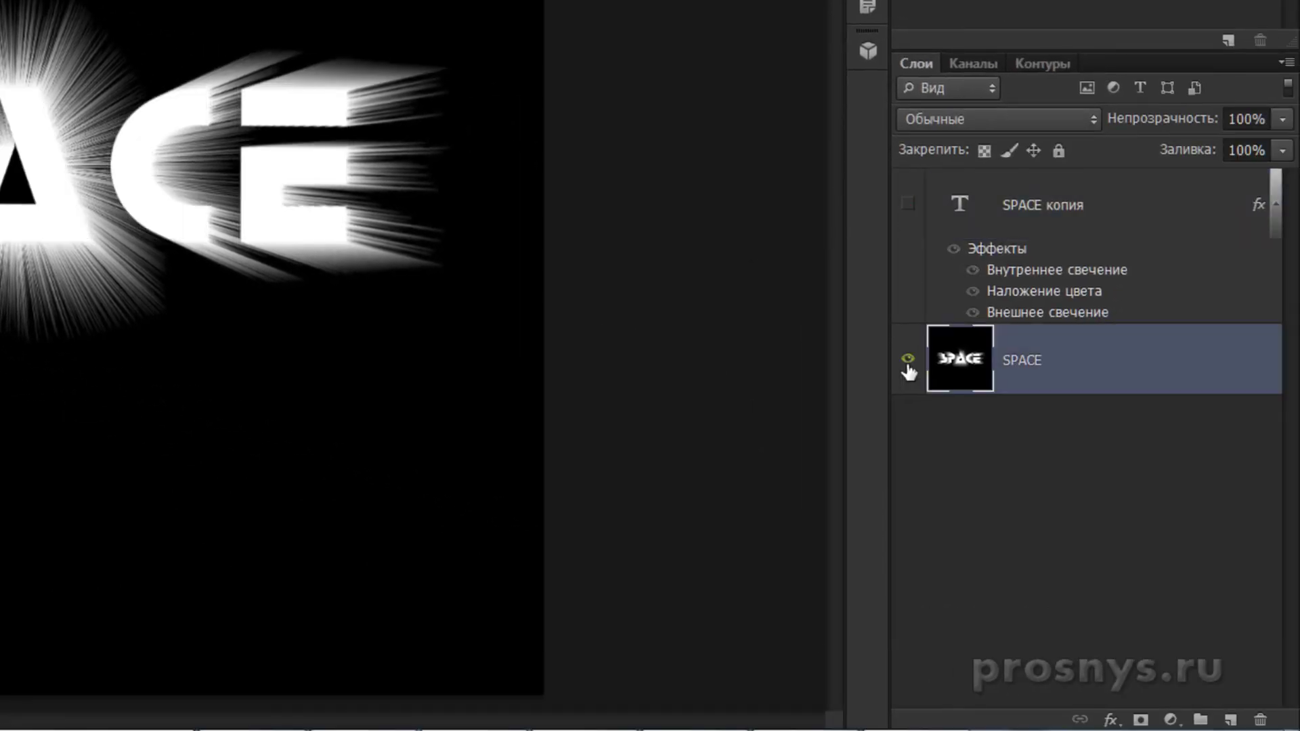
{"action": "left_click", "coordinate": [908, 358]}
{"action": "key", "text": "ctrl"}
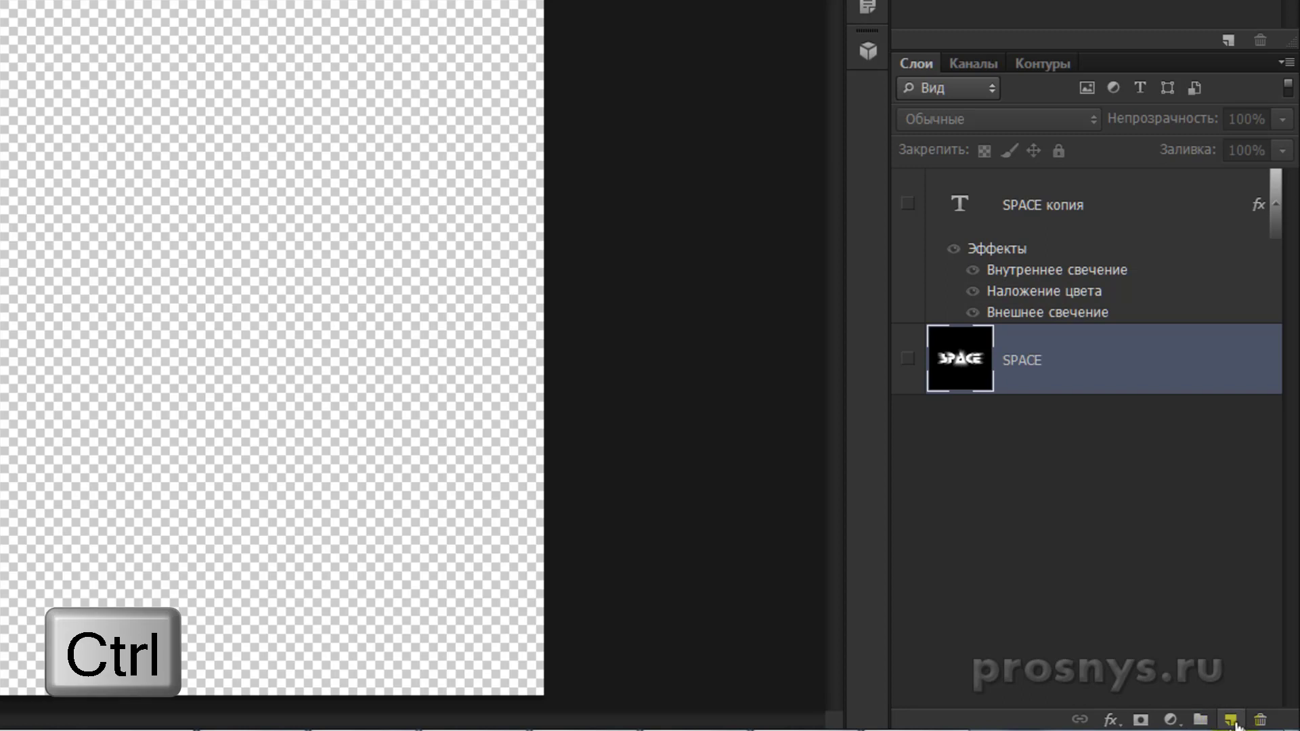
{"action": "left_click", "coordinate": [1230, 720], "text": "ctrl"}
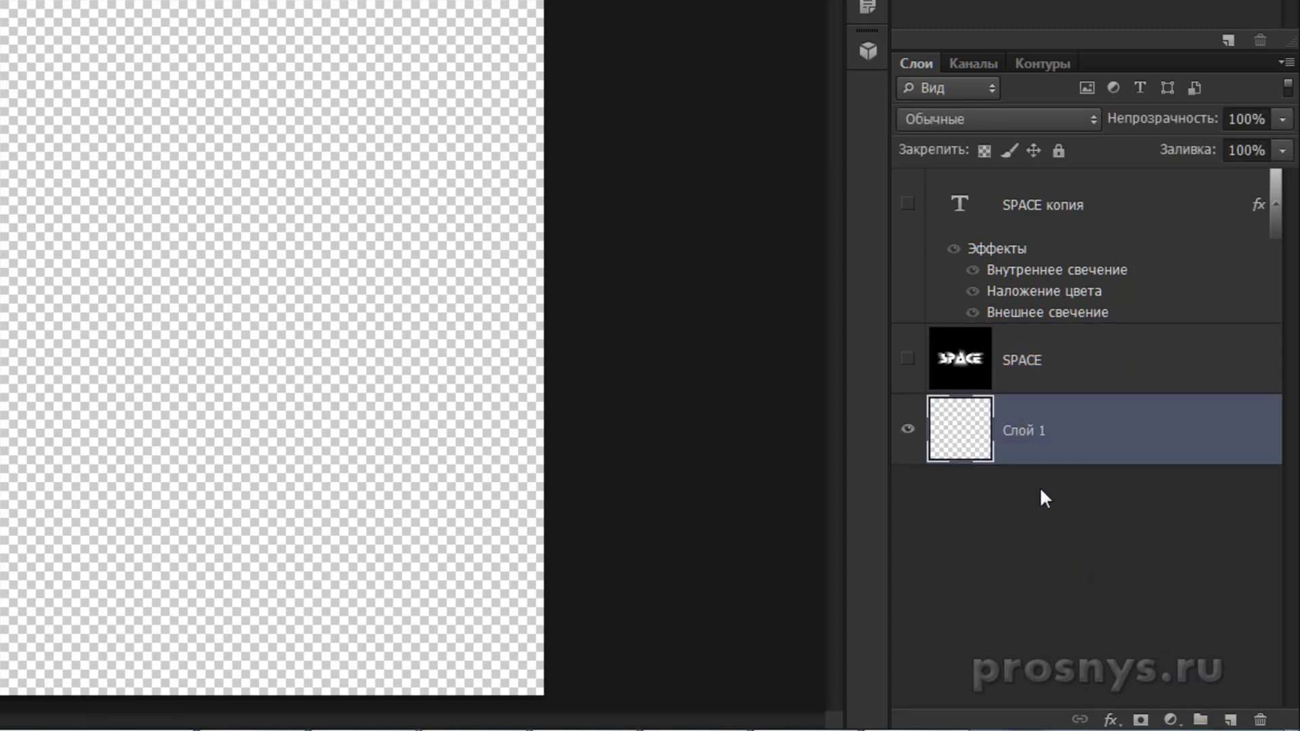
{"action": "key", "text": "ctrl+Delete"}
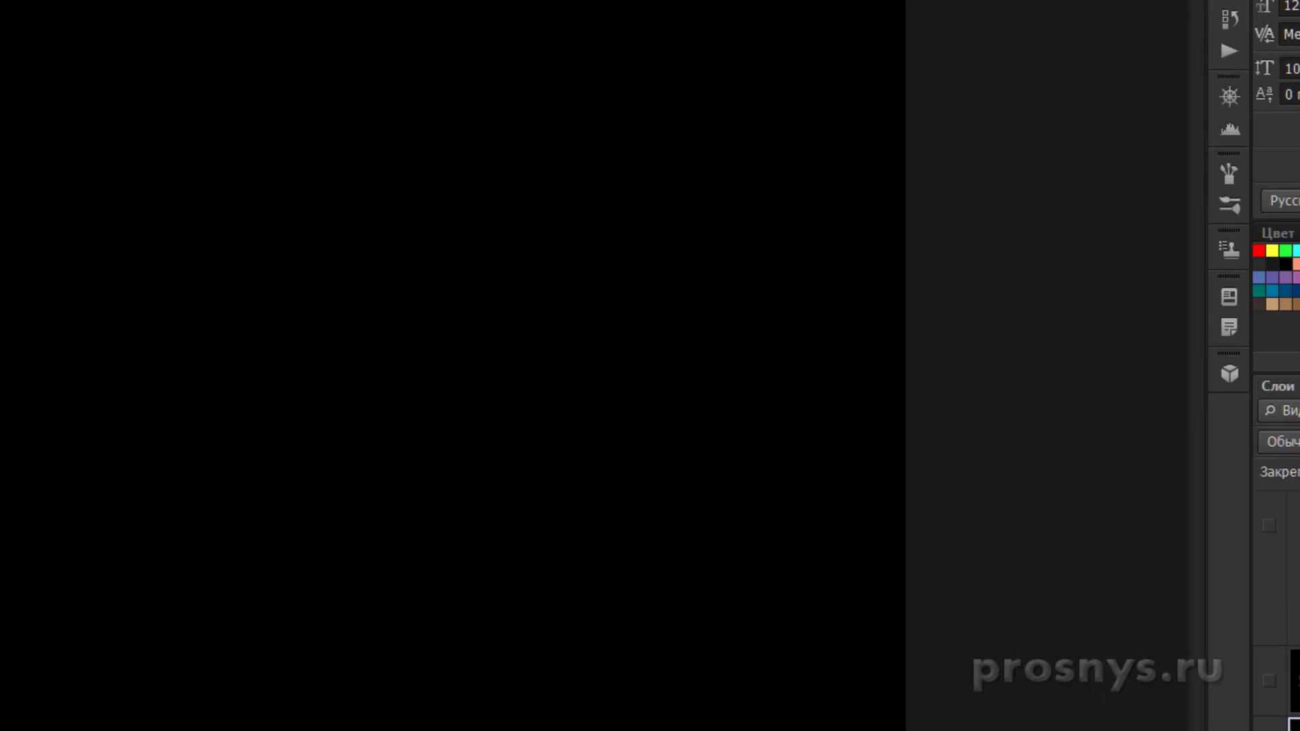
Apply the Add Noise filter to the black layer with Gaussian distribution and the monochromatic option.
{"action": "left_click", "coordinate": [239, 14]}
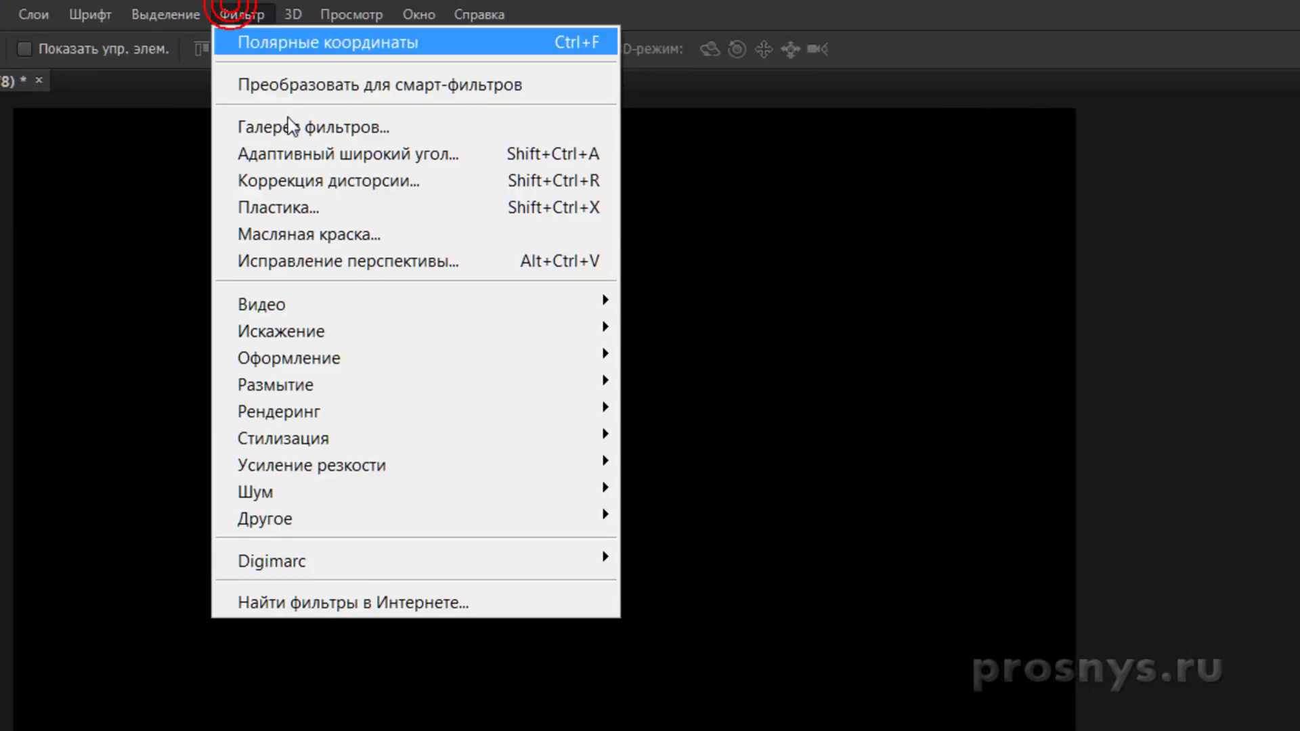
{"action": "left_click", "coordinate": [372, 489]}
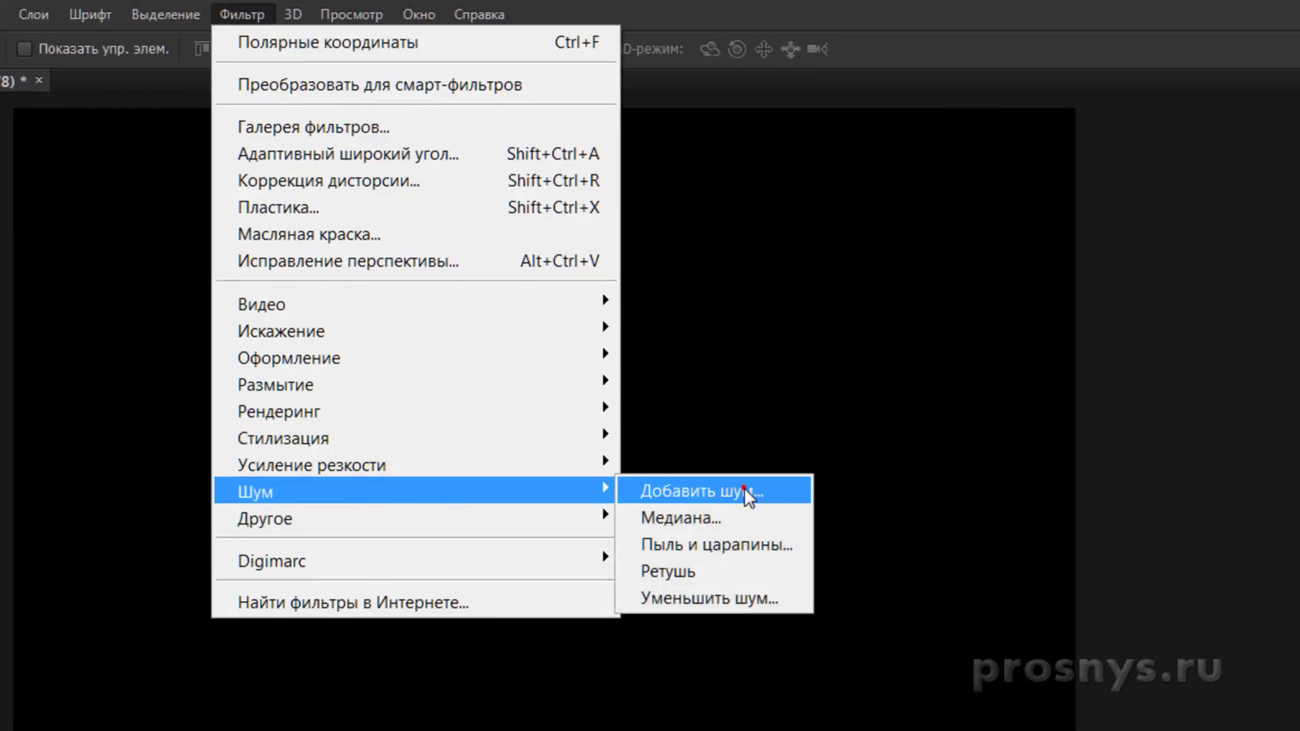
{"action": "left_click", "coordinate": [745, 492]}
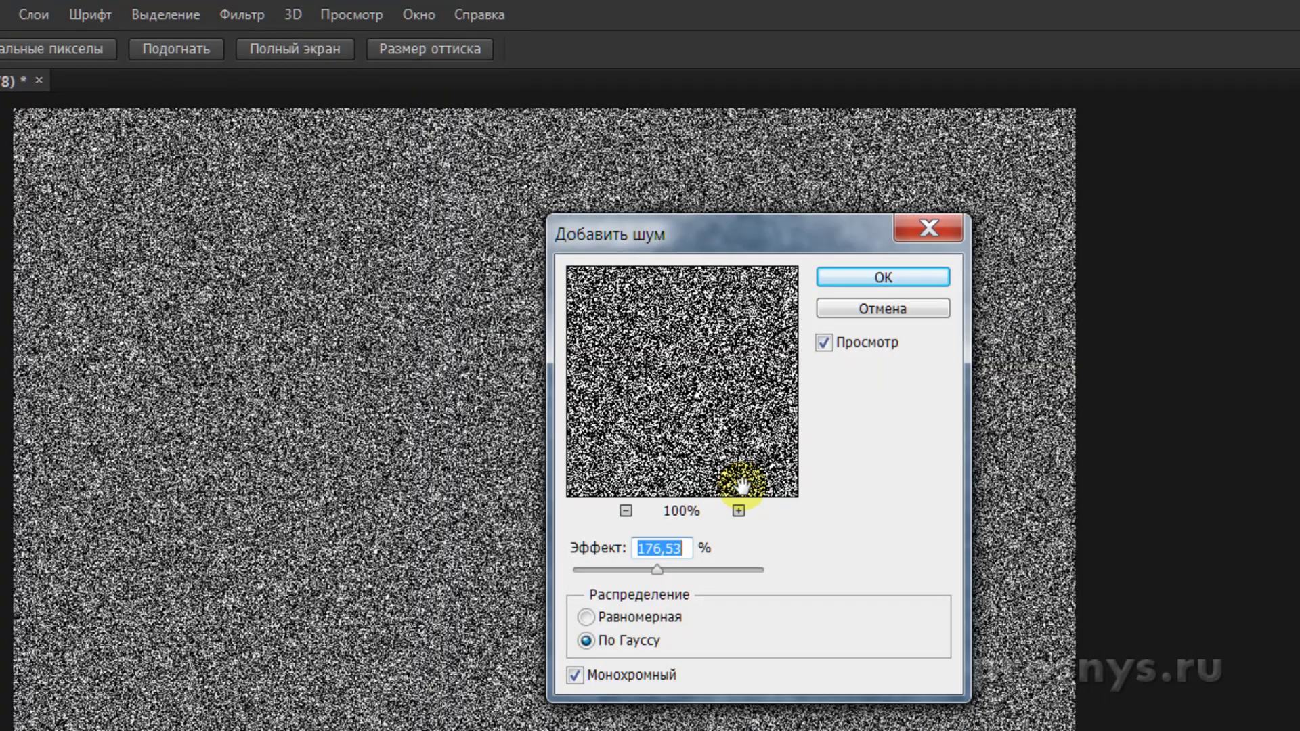
{"action": "left_click", "coordinate": [642, 642]}
{"action": "left_click", "coordinate": [882, 277]}
Apply a Gaussian Blur with a radius of 2.0 pixels to the noise layer.
{"action": "left_click", "coordinate": [241, 14]}
{"action": "mouse_move", "coordinate": [340, 372]}
{"action": "left_click", "coordinate": [880, 614]}
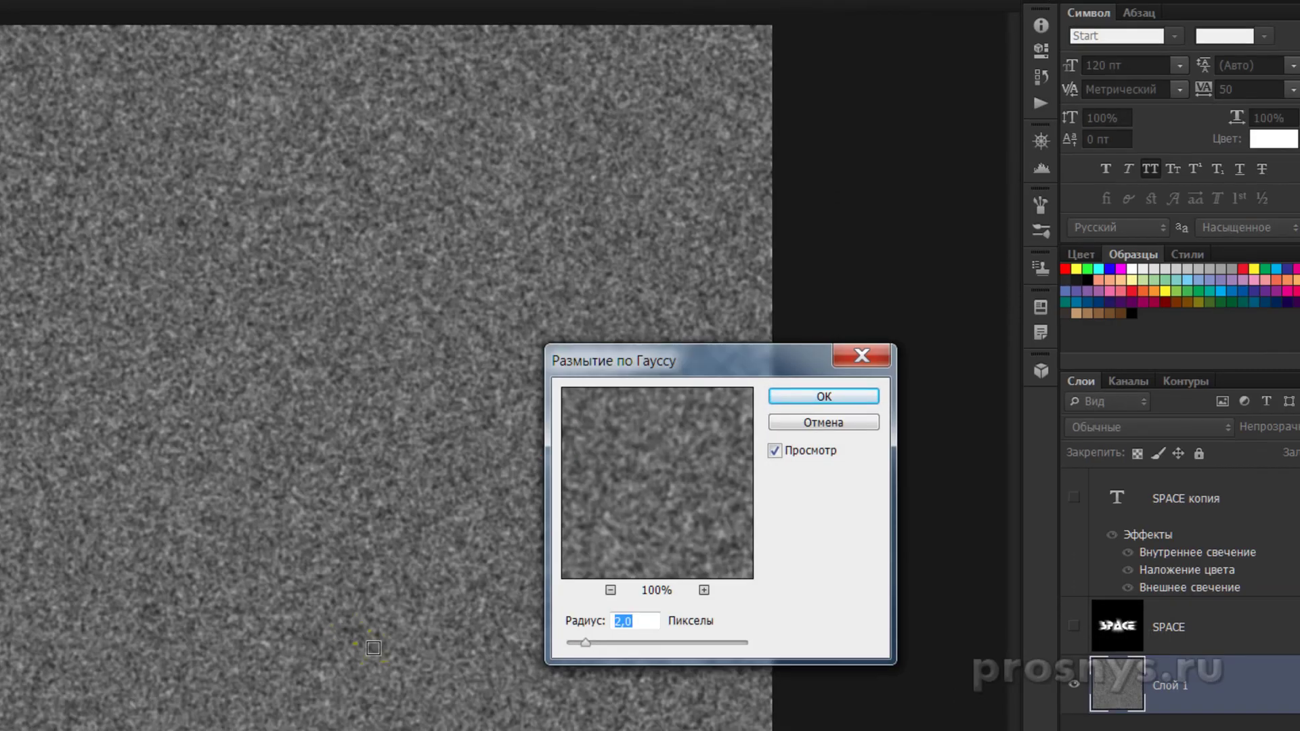
{"action": "left_click", "coordinate": [823, 396]}
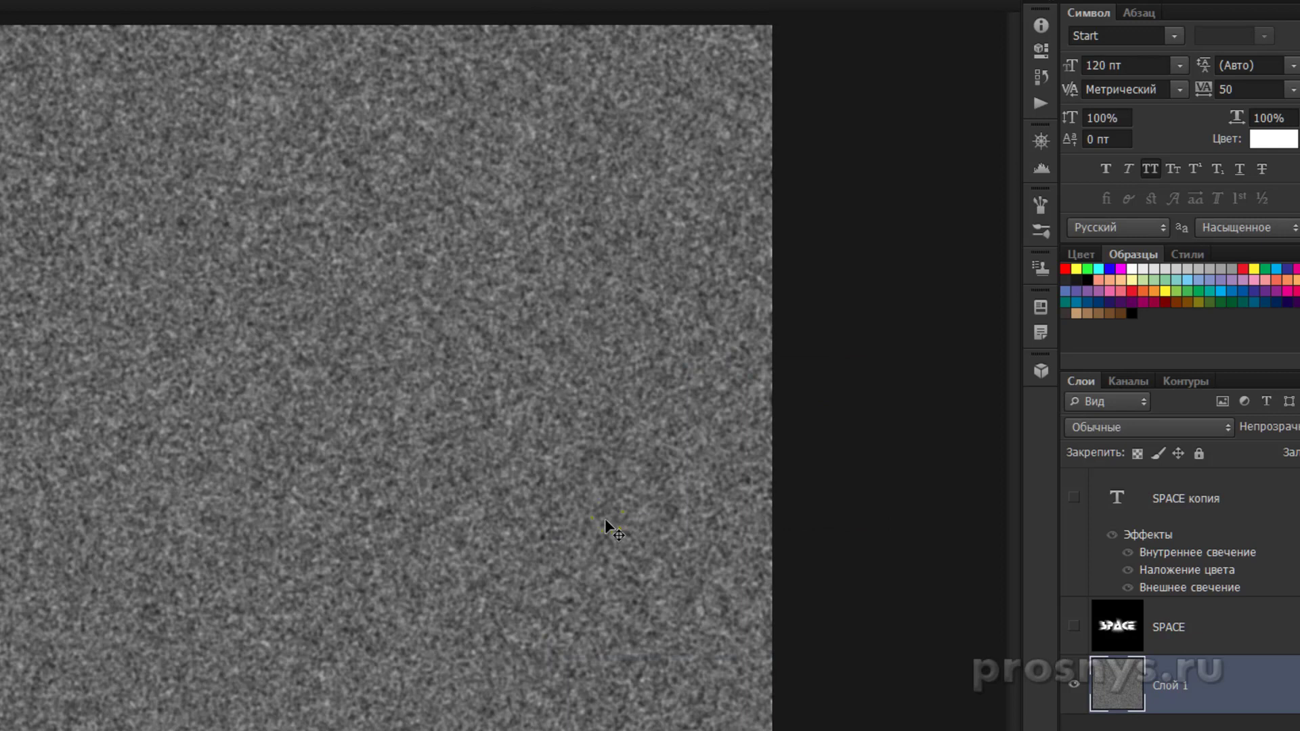
Adjust the noise layer's Levels to a black input of 124 and a white input of 182 to form stars.
{"action": "key", "text": "ctrl+l"}
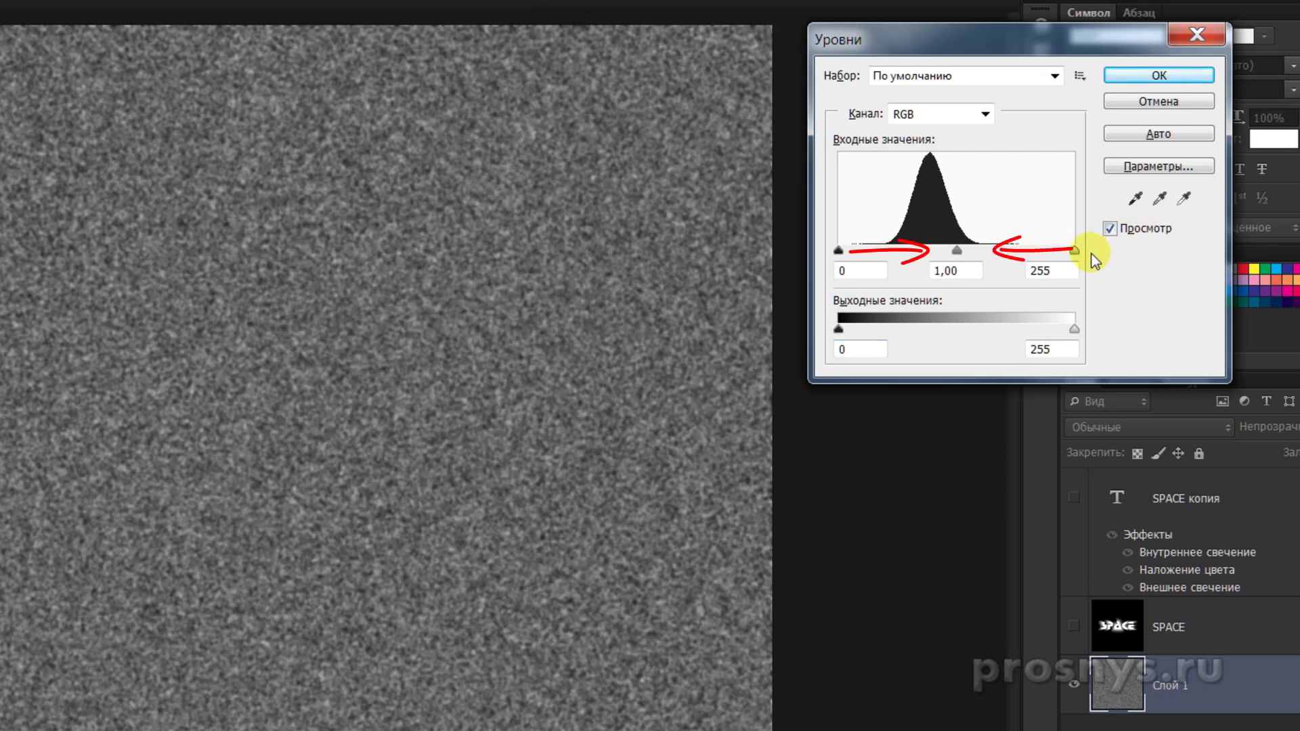
{"action": "left_click_drag", "start_coordinate": [1074, 249], "coordinate": [1006, 250]}
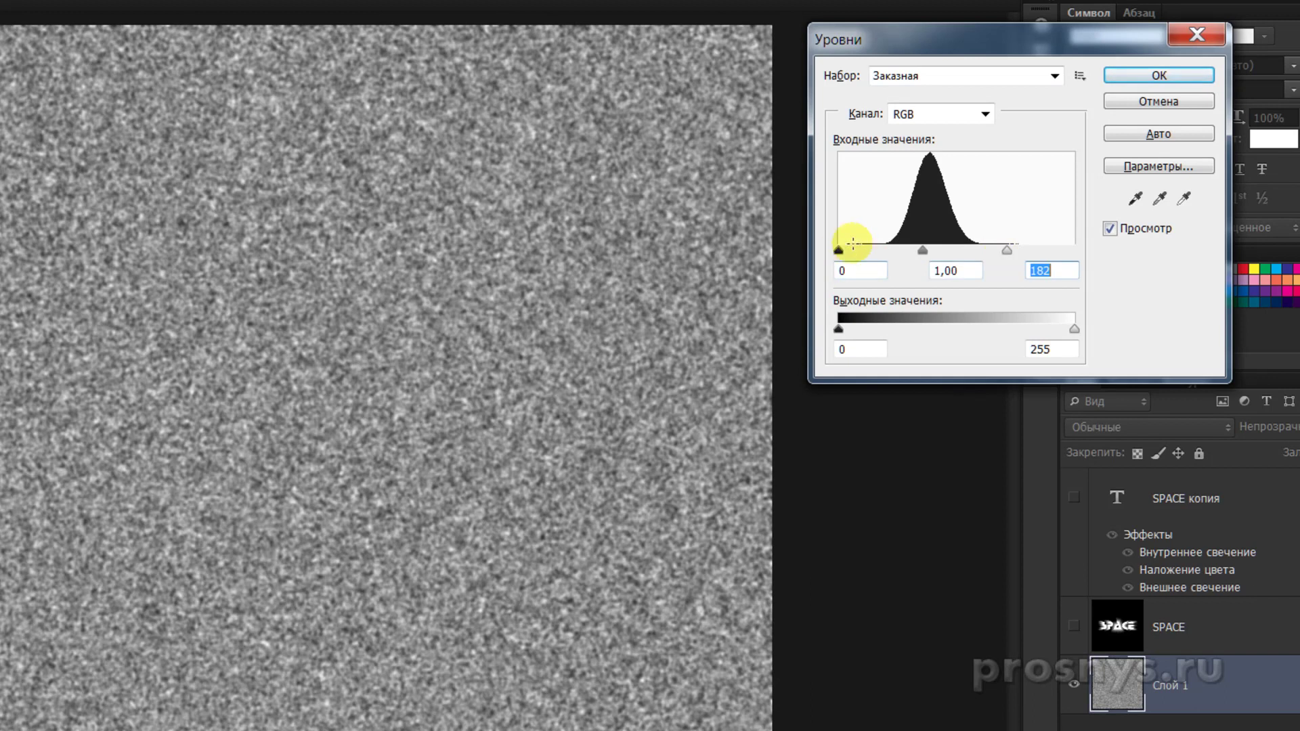
{"action": "left_click_drag", "start_coordinate": [839, 254], "coordinate": [944, 265]}
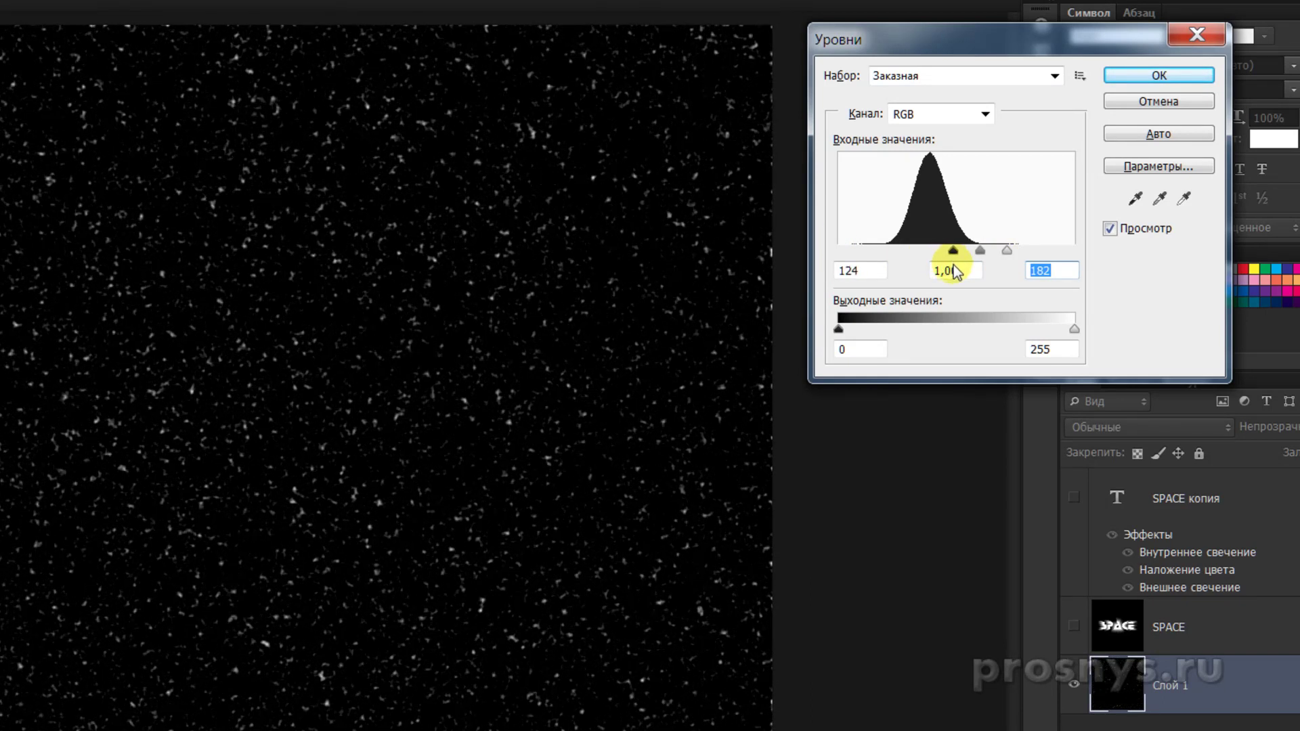
{"action": "left_click", "coordinate": [1182, 76]}
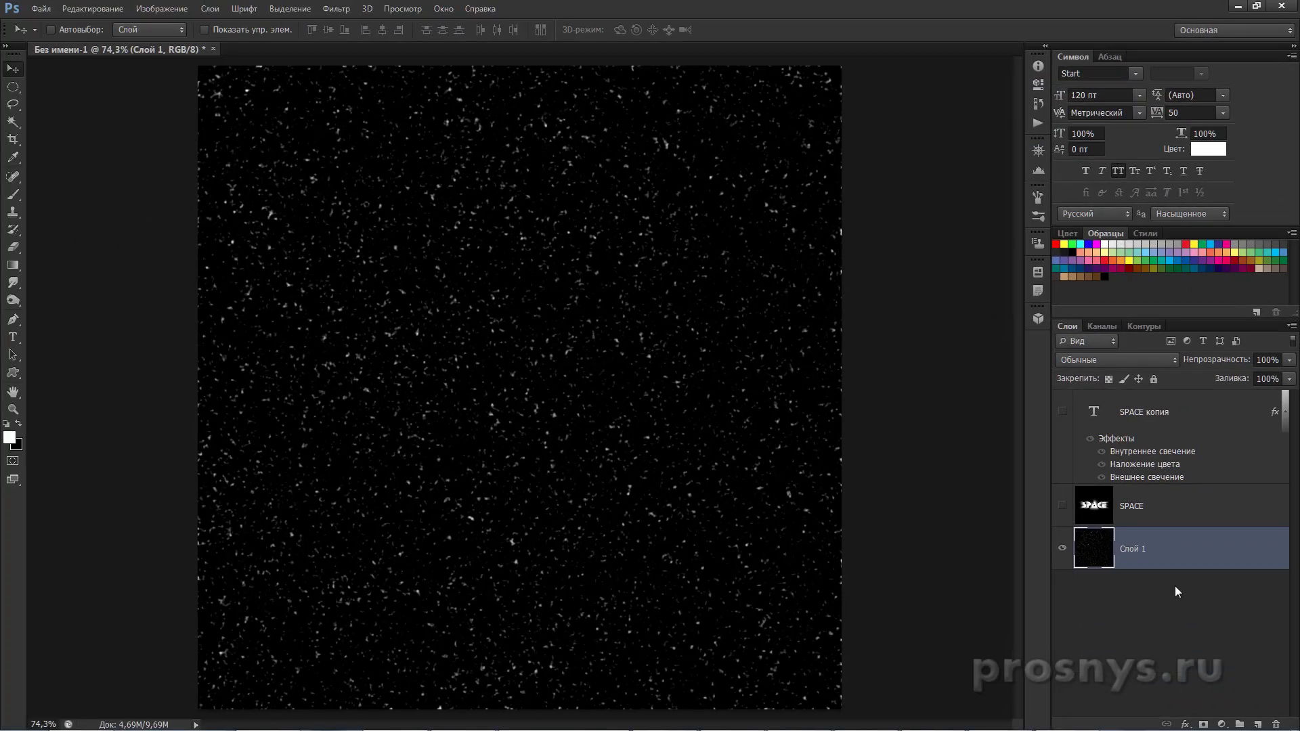
Duplicate the star layer and apply monochromatic Gaussian noise of 183.58% to the copy.
{"action": "key", "text": "ctrl+j"}
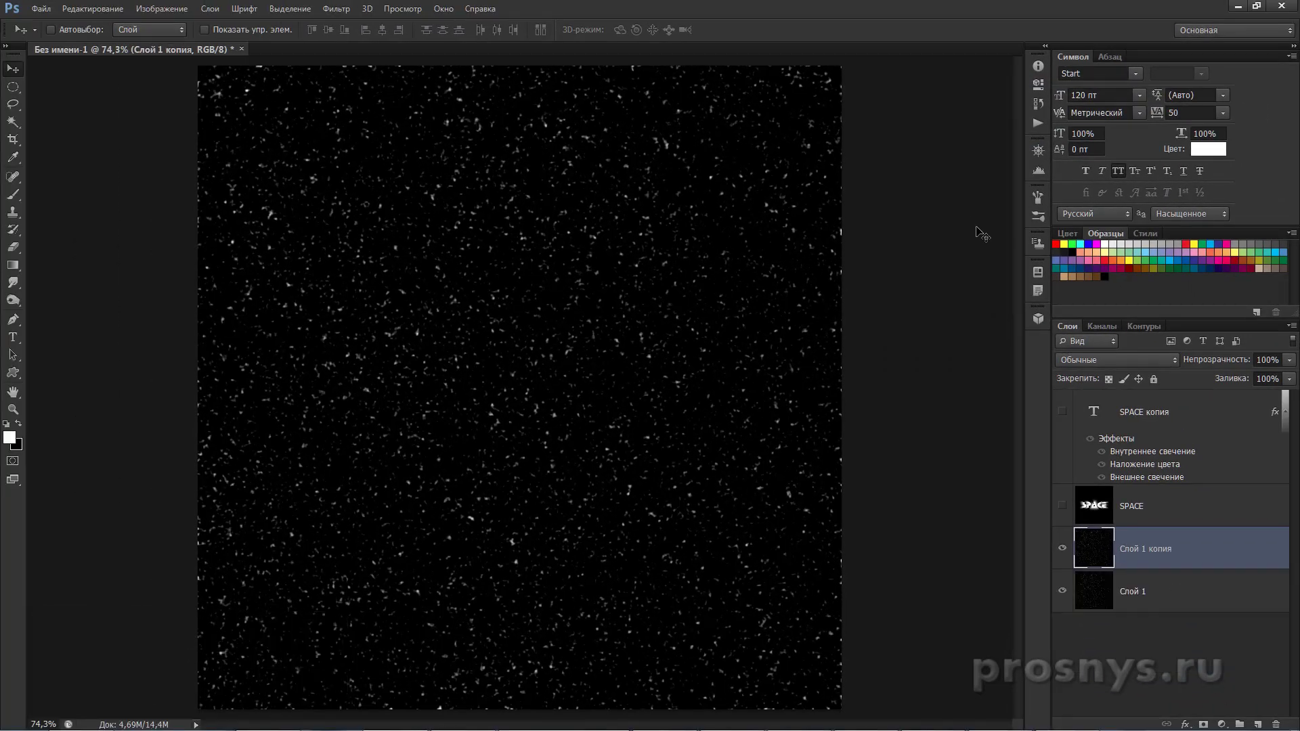
{"action": "left_click", "coordinate": [336, 9]}
{"action": "left_click", "coordinate": [376, 298]}
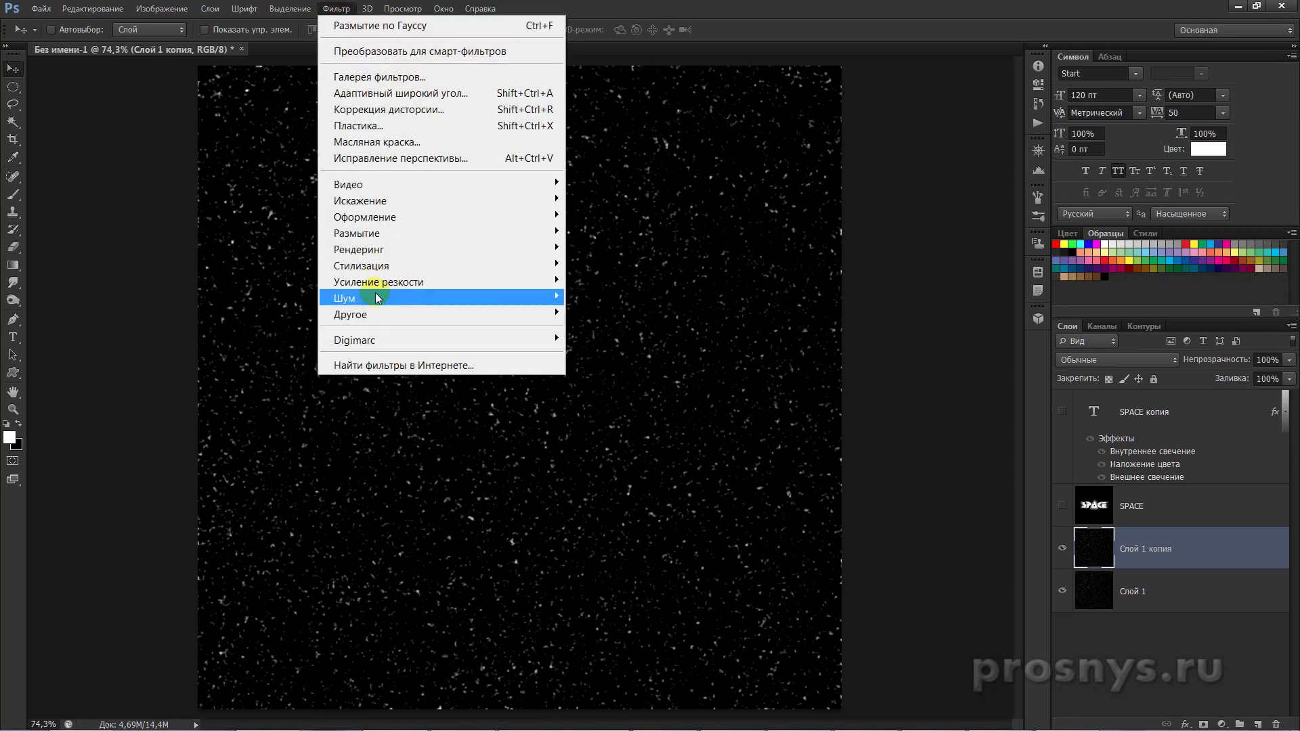
{"action": "left_click", "coordinate": [666, 303]}
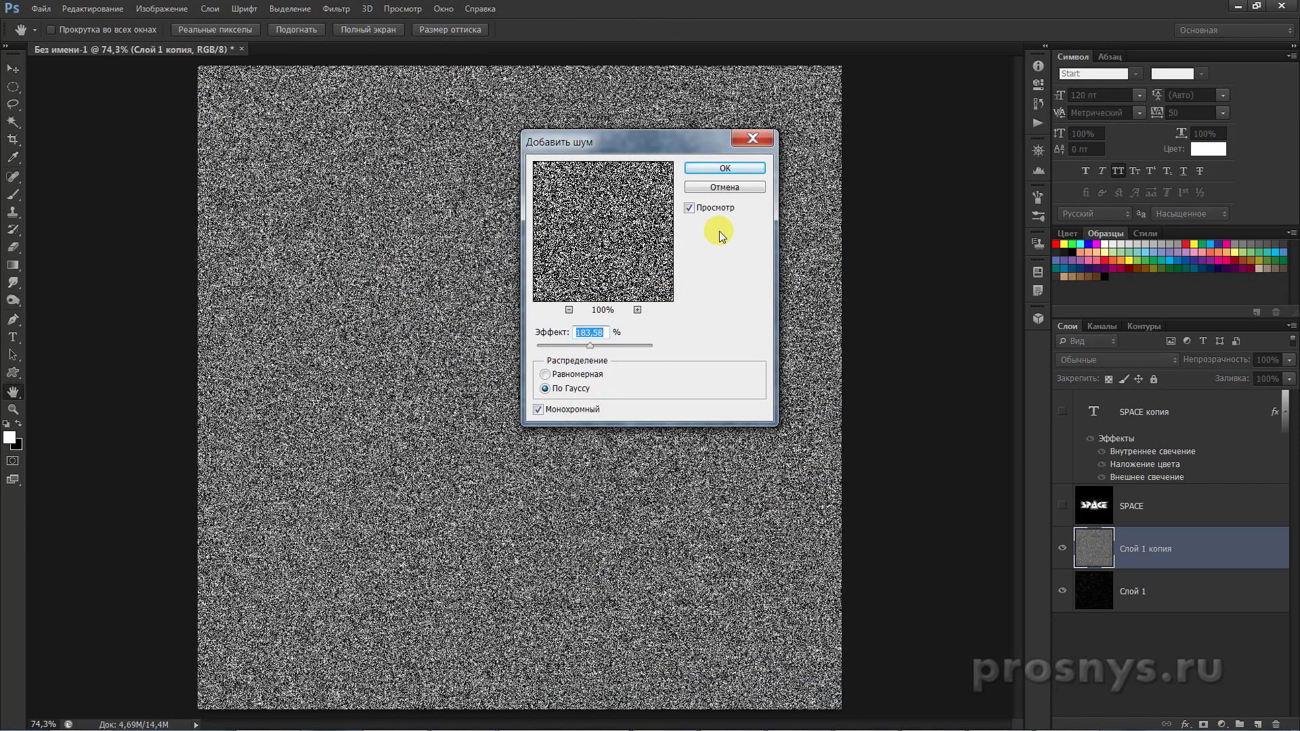
{"action": "left_click", "coordinate": [726, 166]}
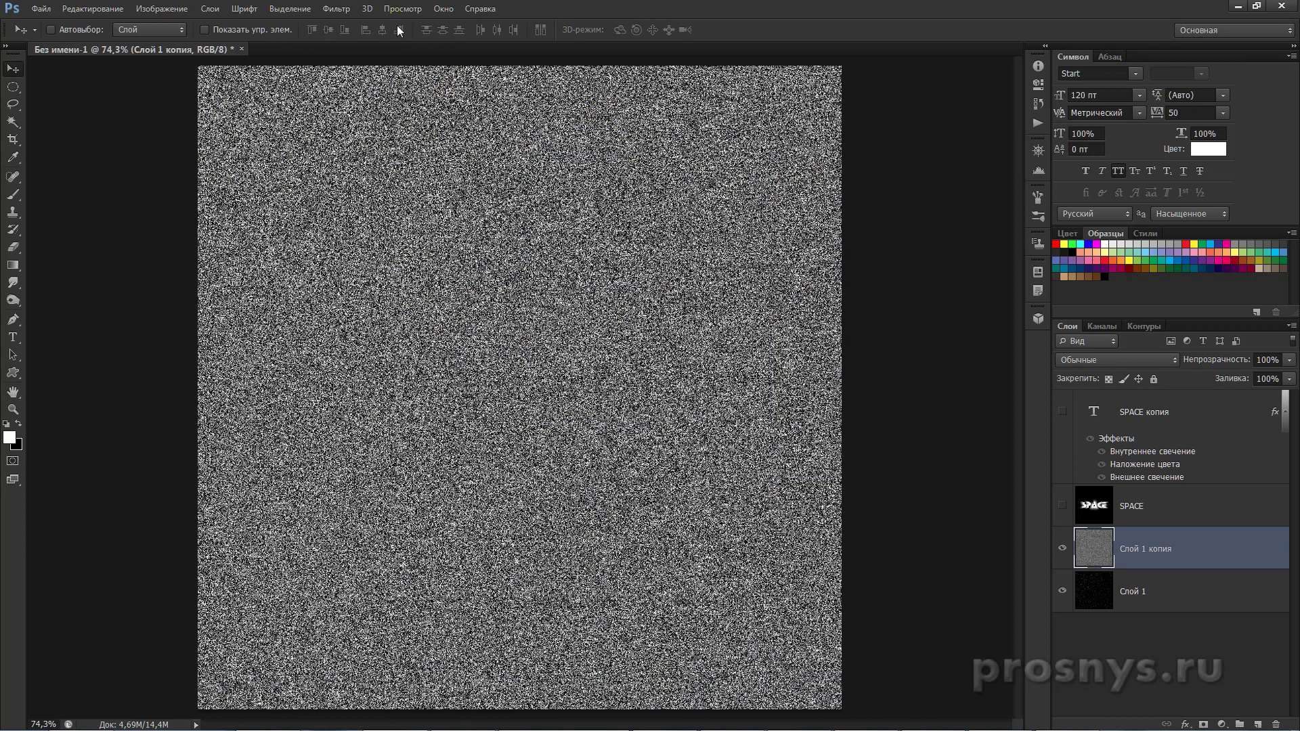
Apply a Motion Blur to the noise copy layer with an angle of 90° and a distance of 2000 pixels.
{"action": "left_click", "coordinate": [336, 9]}
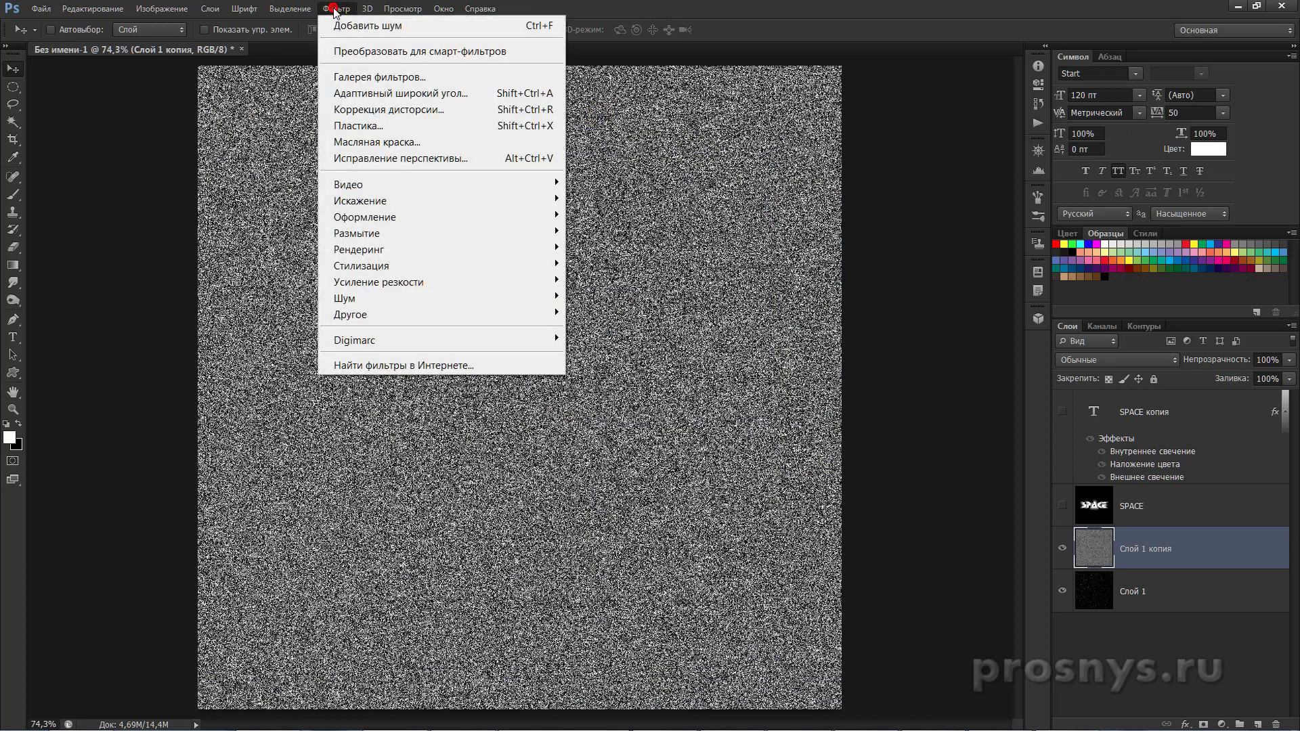
{"action": "left_click", "coordinate": [385, 231]}
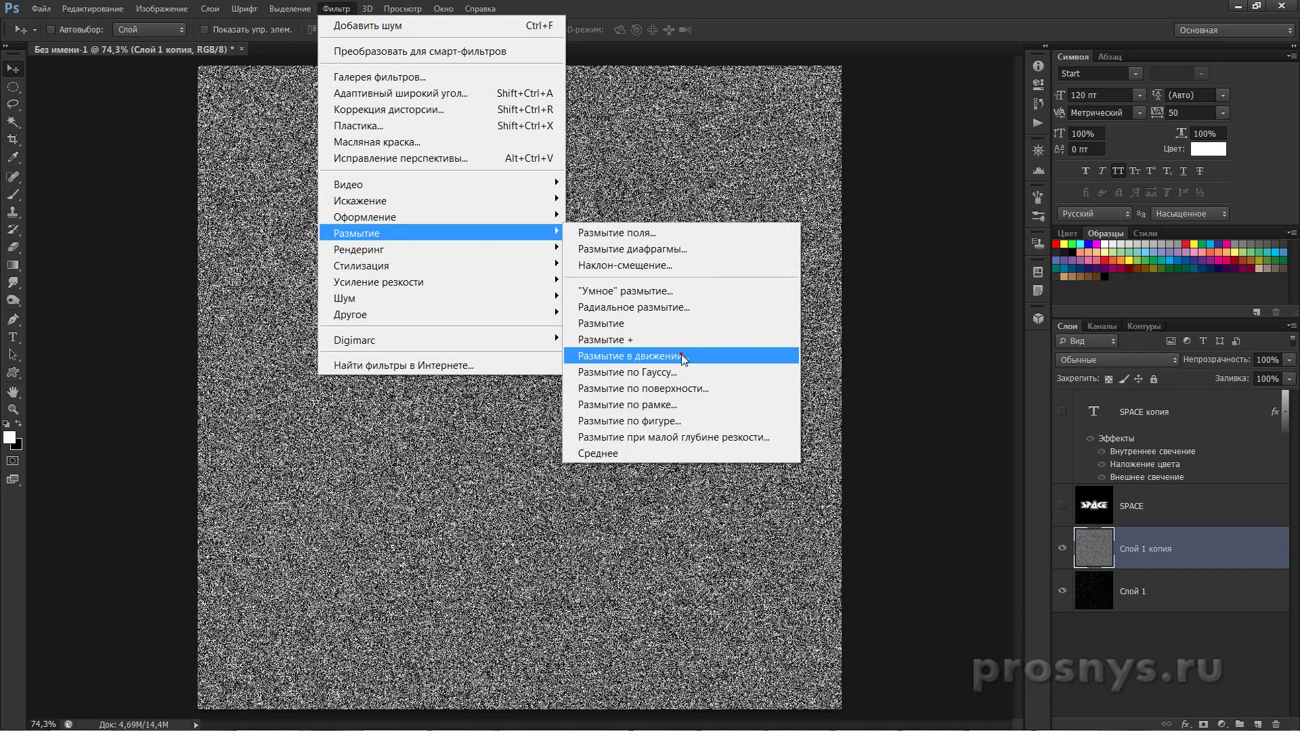
{"action": "left_click", "coordinate": [680, 355]}
{"action": "left_click", "coordinate": [834, 513]}
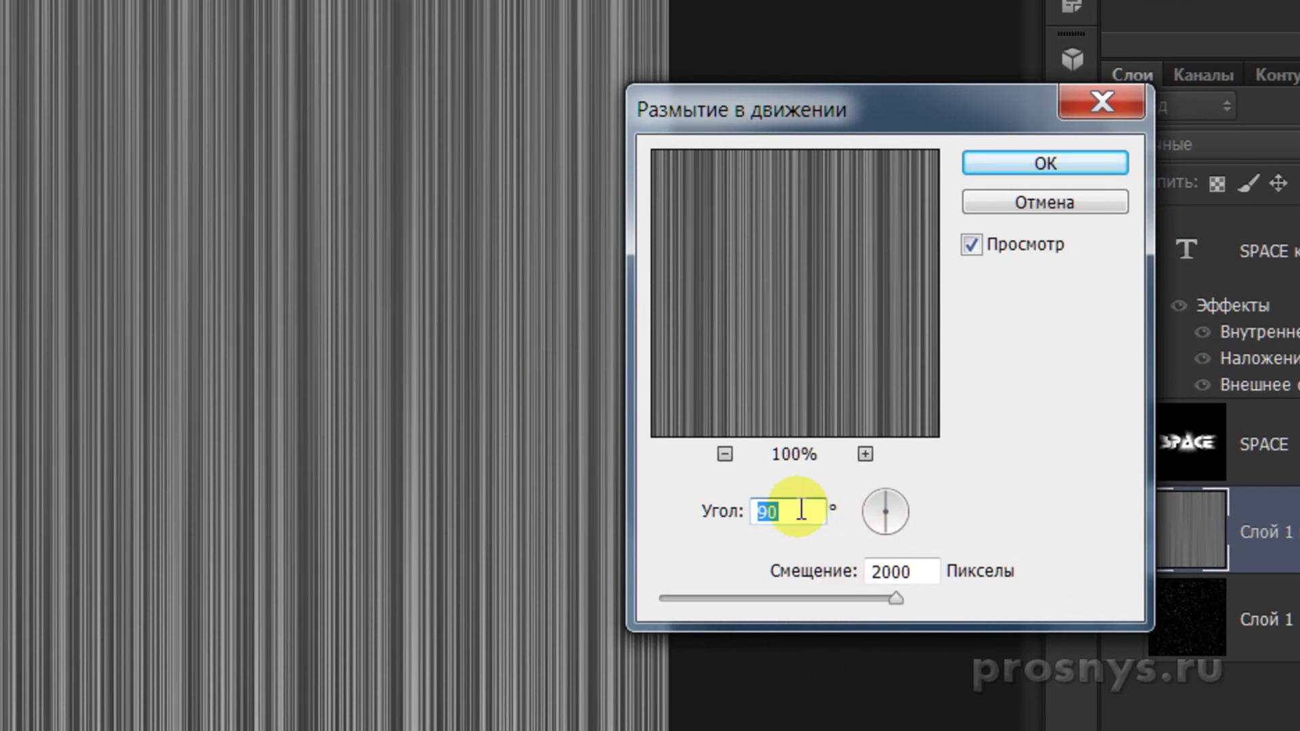
{"action": "left_click_drag", "start_coordinate": [896, 602], "coordinate": [940, 608]}
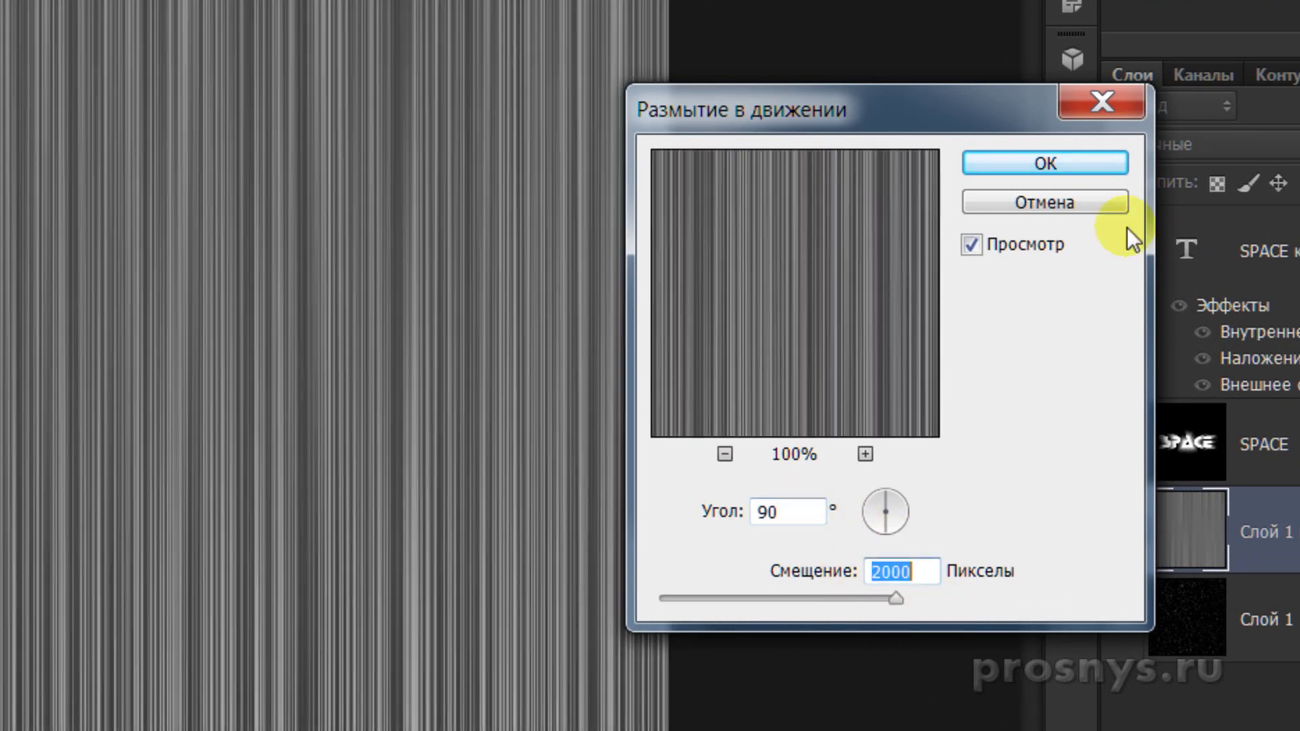
{"action": "left_click", "coordinate": [1054, 168]}
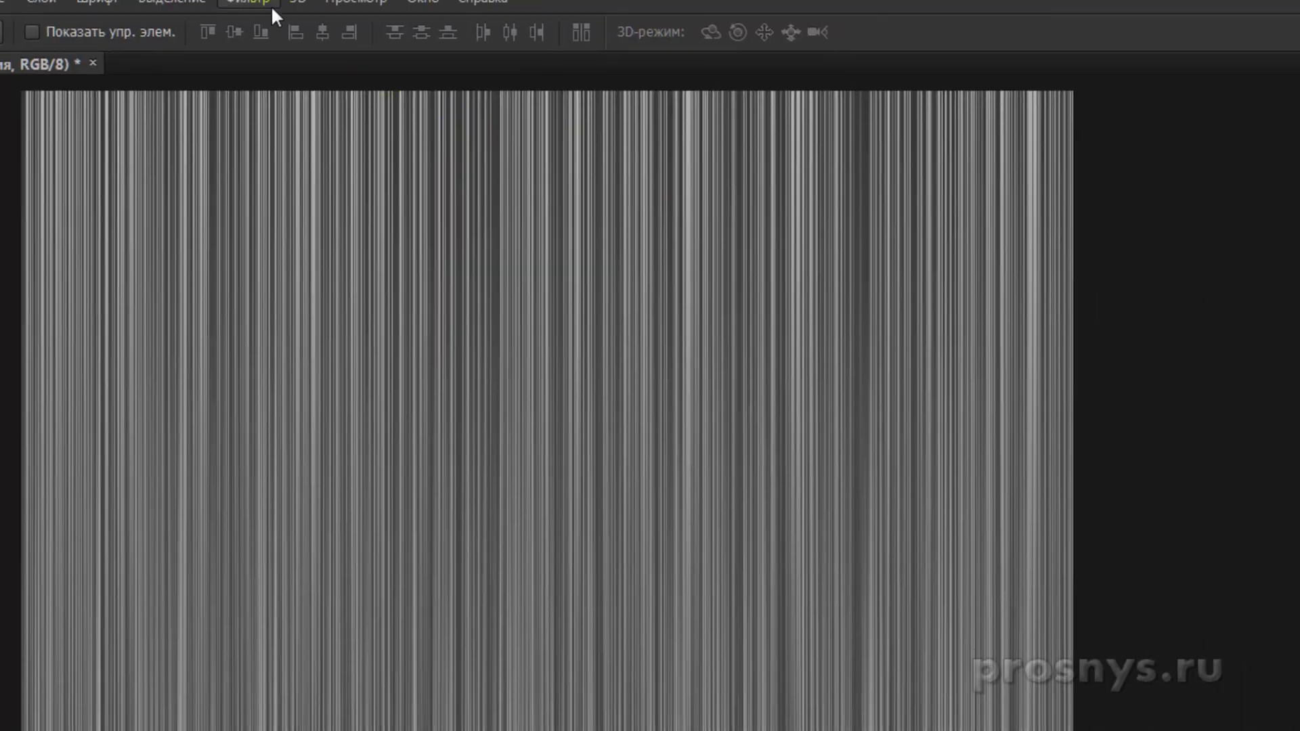
Apply the Polar Coordinates filter to the streaked layer, converting rectangular to polar.
{"action": "left_click", "coordinate": [260, 3]}
{"action": "mouse_move", "coordinate": [369, 312]}
{"action": "left_click", "coordinate": [725, 416]}
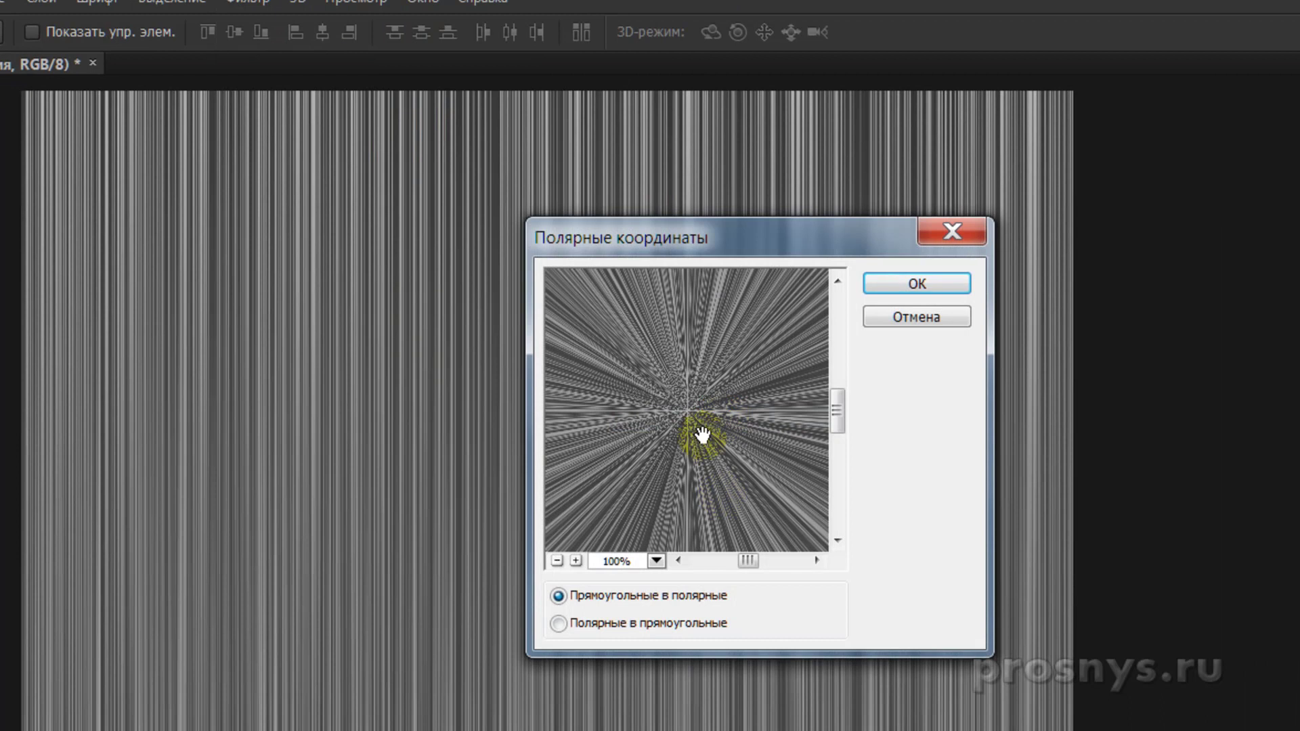
{"action": "left_click", "coordinate": [917, 285]}
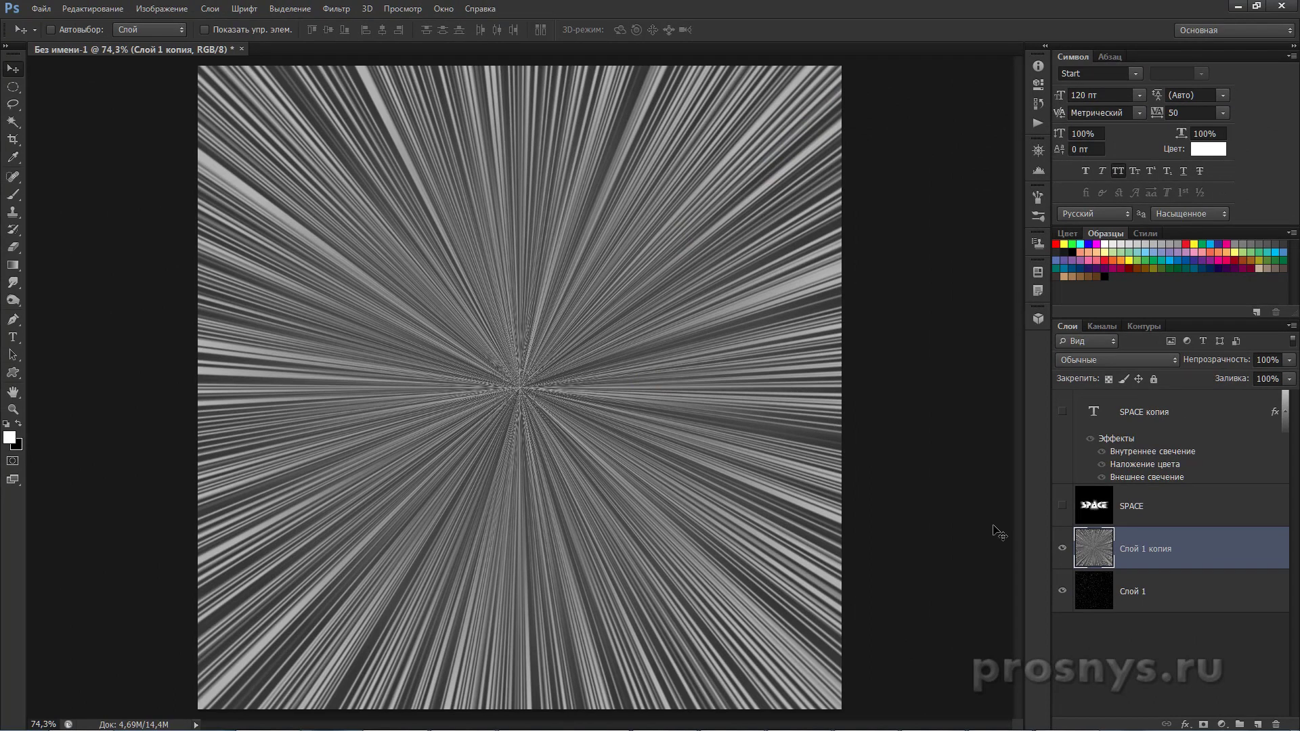
Adjust the rays layer's Levels to a black input of 100 and a white input of 226, and set its blend mode to Screen.
{"action": "key", "text": "ctrl+l"}
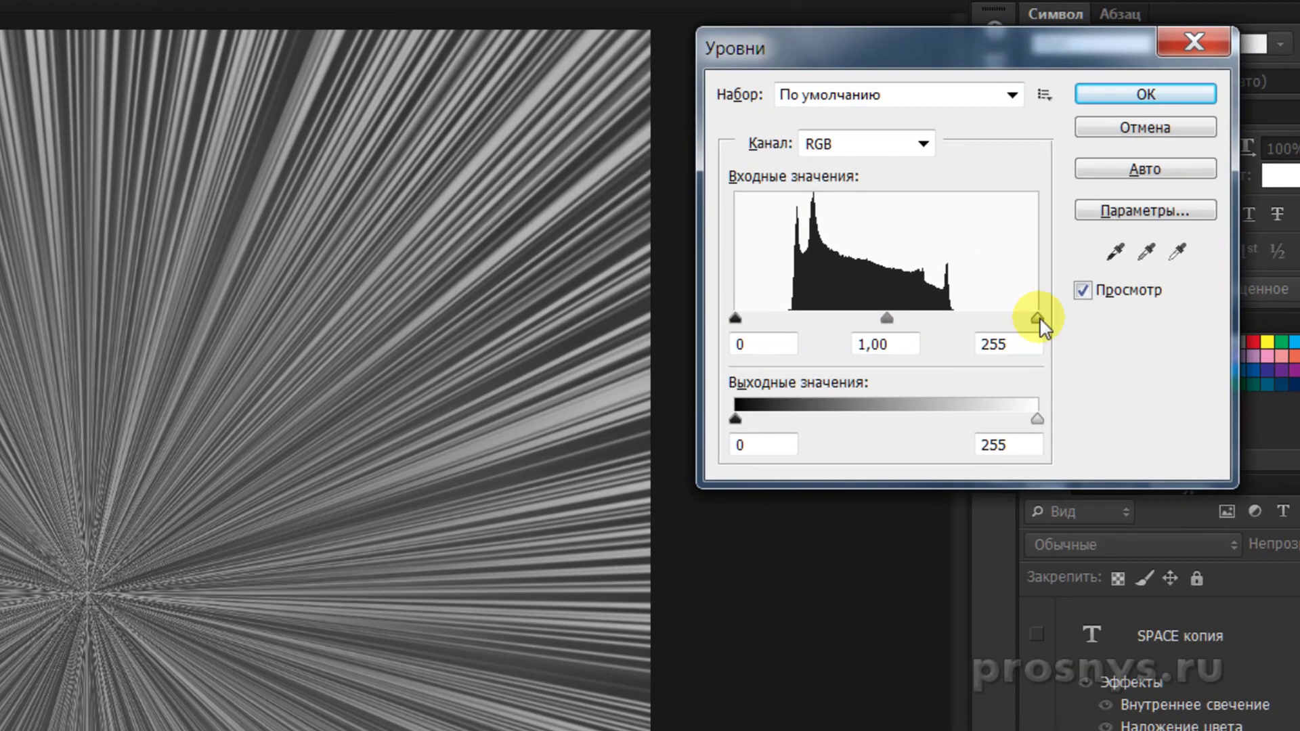
{"action": "left_click_drag", "start_coordinate": [1047, 284], "coordinate": [1002, 320]}
{"action": "left_click_drag", "start_coordinate": [735, 318], "coordinate": [857, 378]}
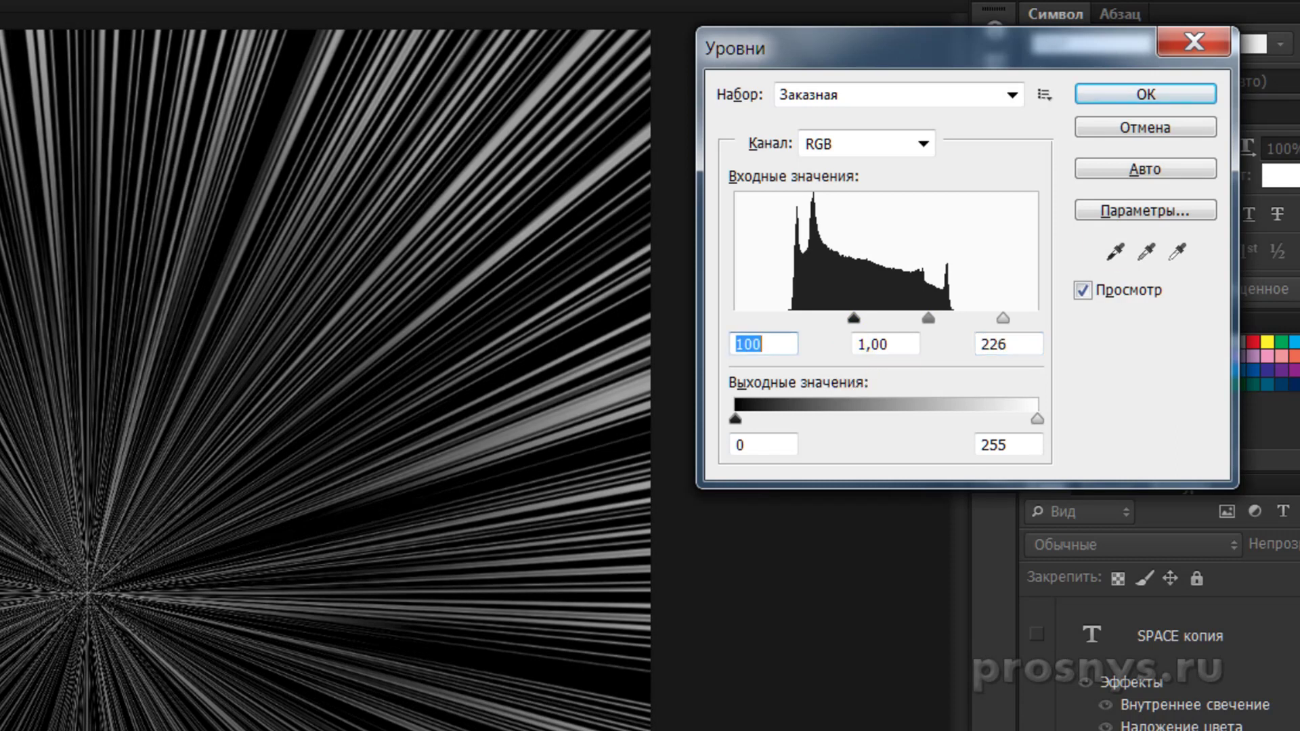
{"action": "left_click", "coordinate": [1143, 103]}
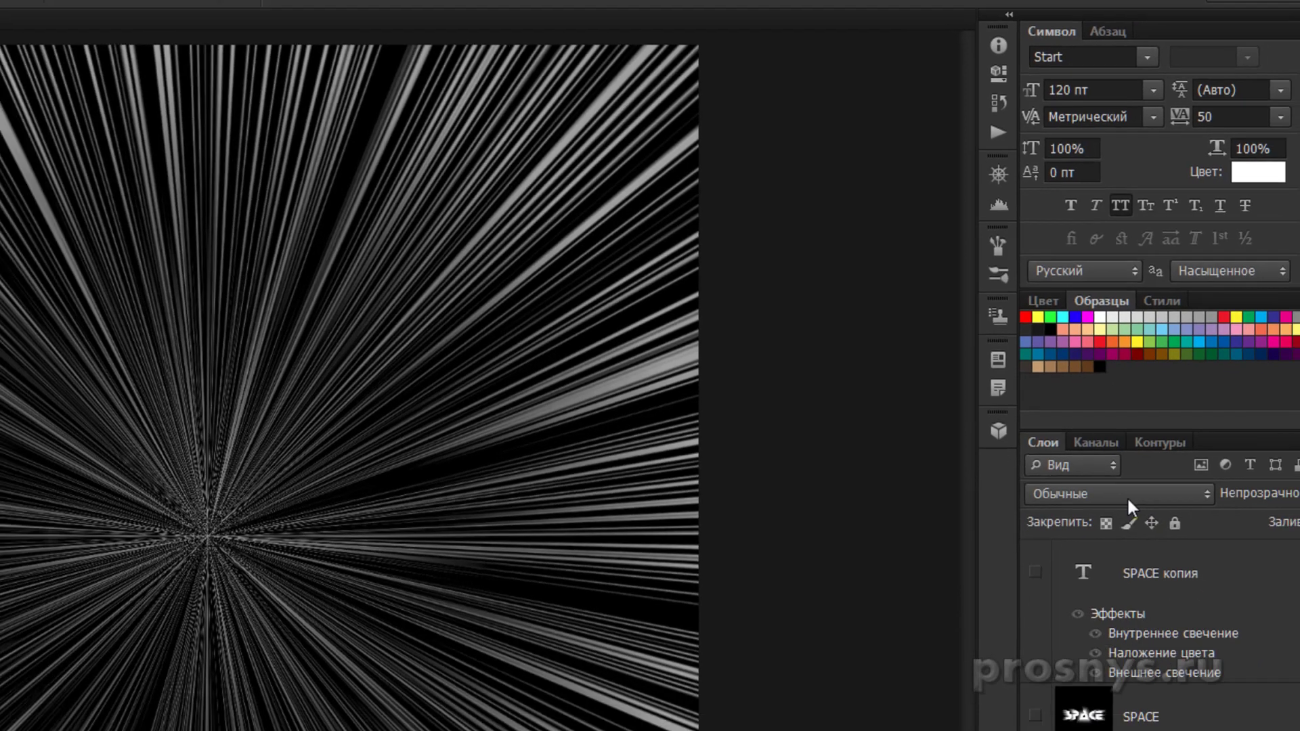
{"action": "left_click", "coordinate": [1127, 544]}
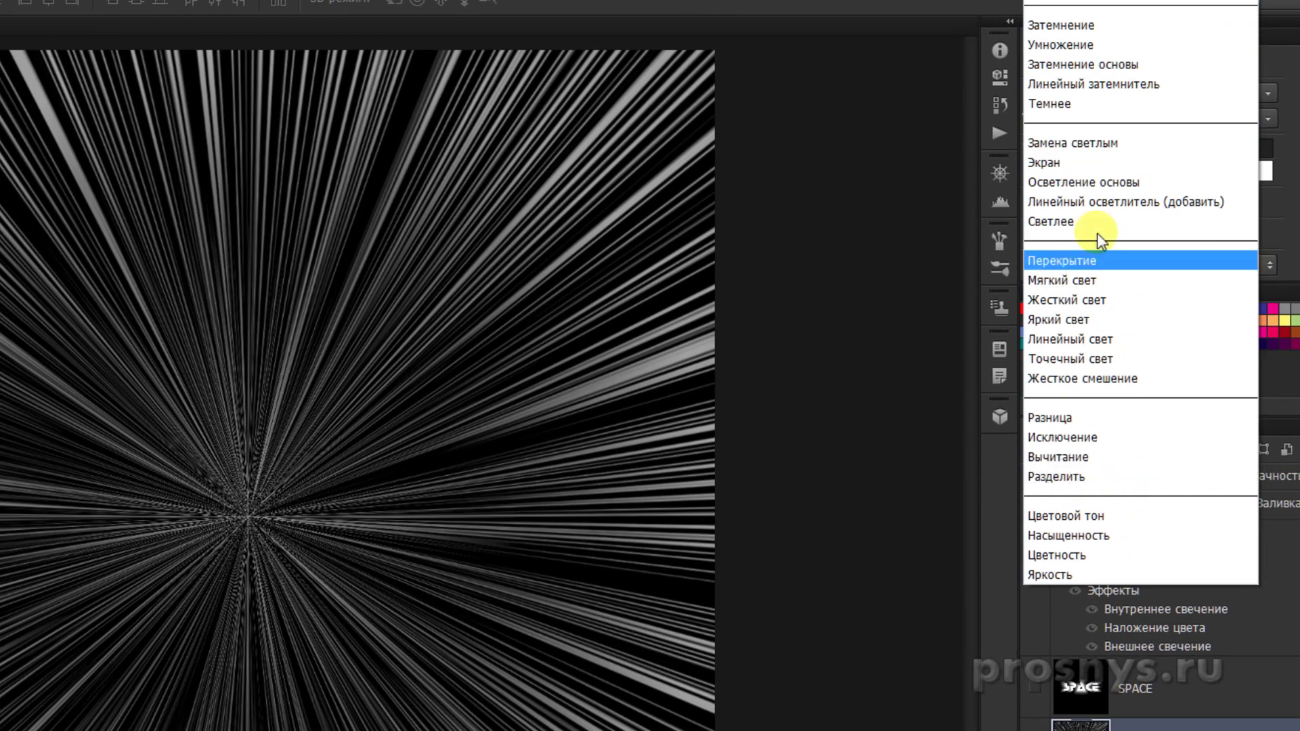
{"action": "left_click", "coordinate": [1070, 163]}
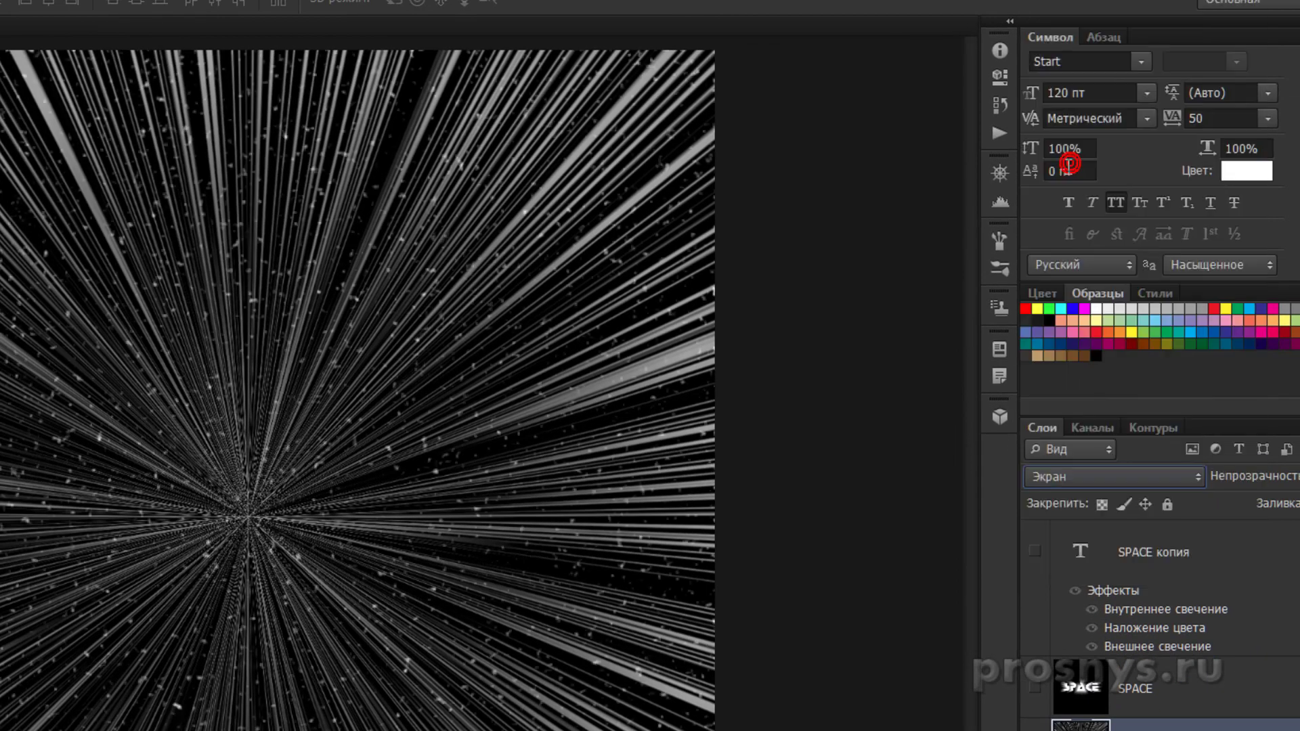
Show the SPACE layer with its blend mode set to Screen, and make the SPACE text copy visible.
{"action": "left_click", "coordinate": [1034, 687]}
{"action": "left_click", "coordinate": [1181, 691]}
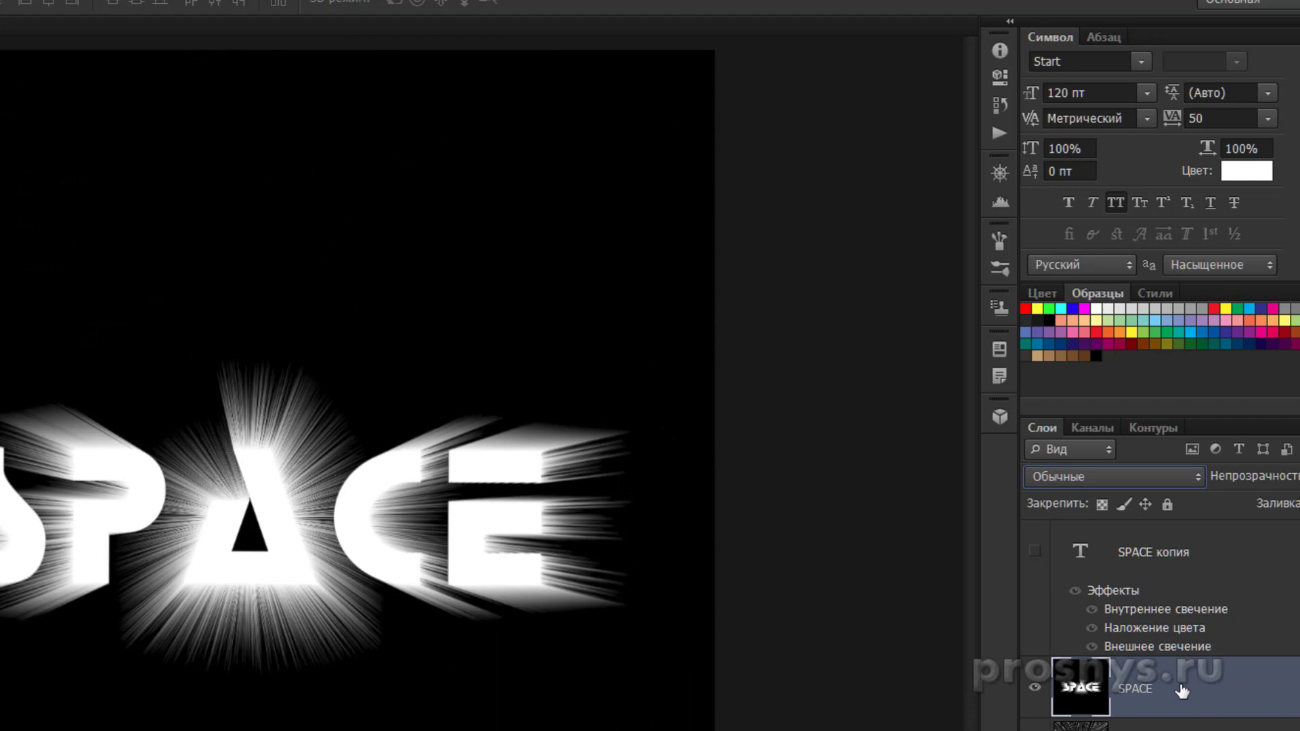
{"action": "left_click", "coordinate": [1122, 479]}
{"action": "left_click", "coordinate": [1101, 161]}
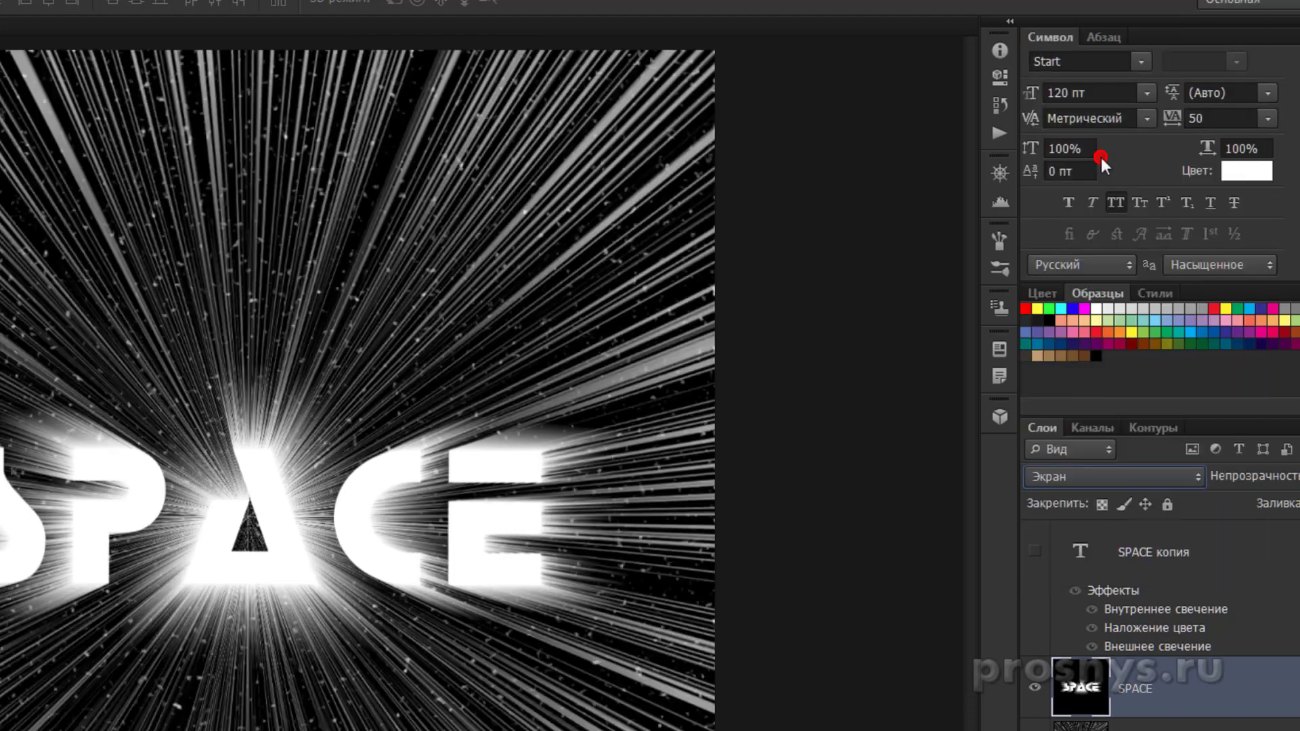
{"action": "left_click", "coordinate": [1035, 552]}
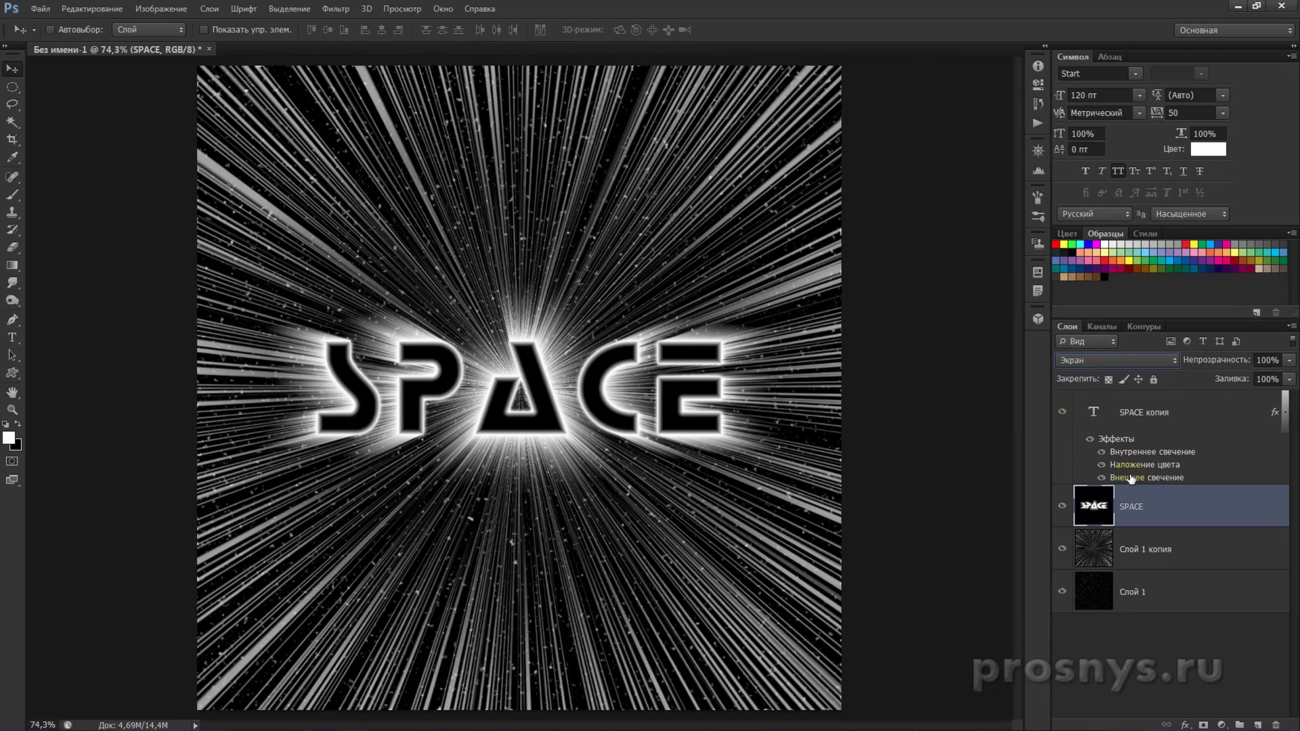
Add a Hue/Saturation adjustment layer above the text copy, with Colorize enabled, saturation 66 and a blue hue.
{"action": "left_click", "coordinate": [1203, 417]}
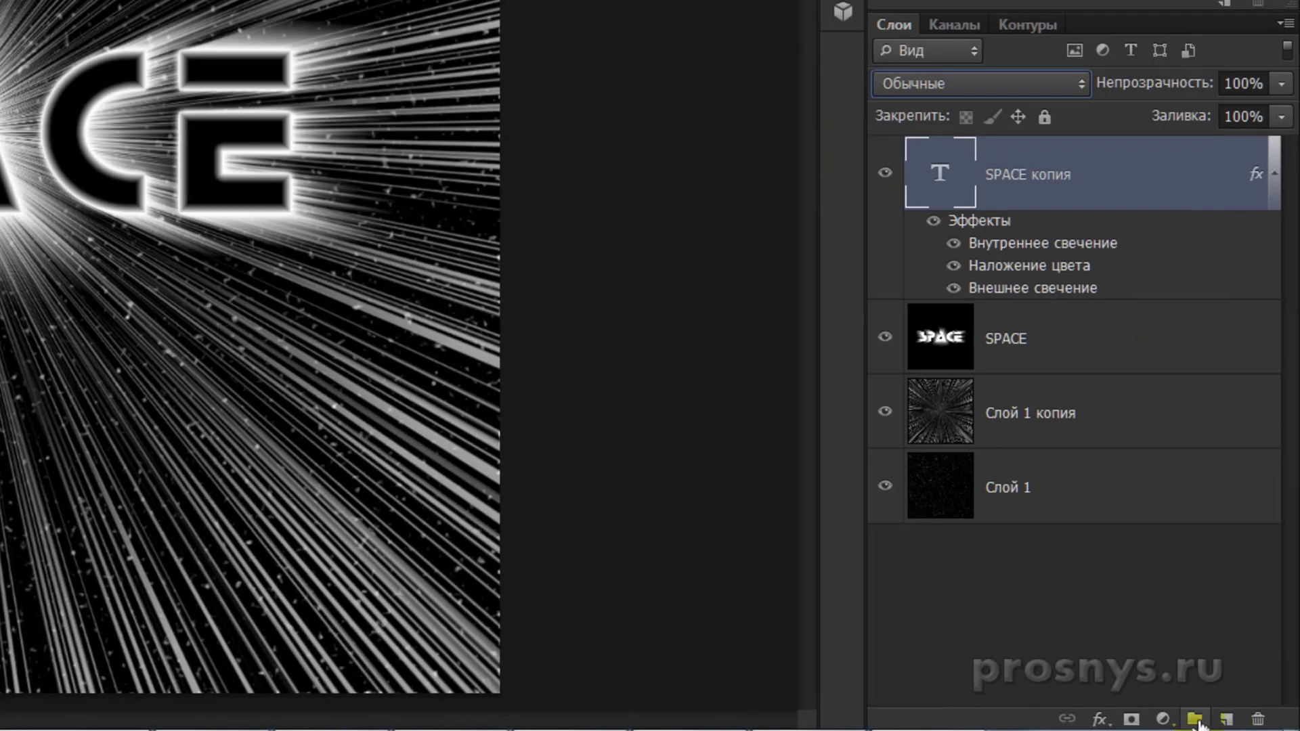
{"action": "left_click", "coordinate": [1163, 719]}
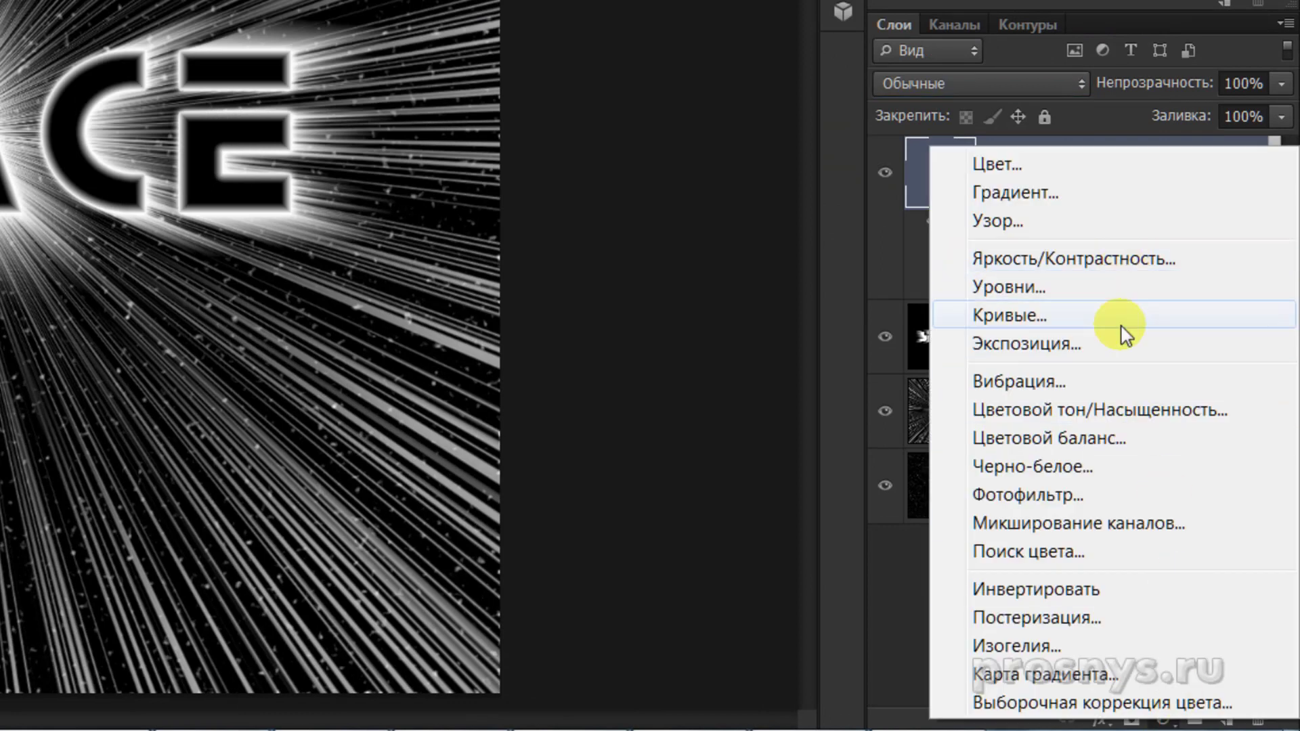
{"action": "left_click", "coordinate": [1124, 411]}
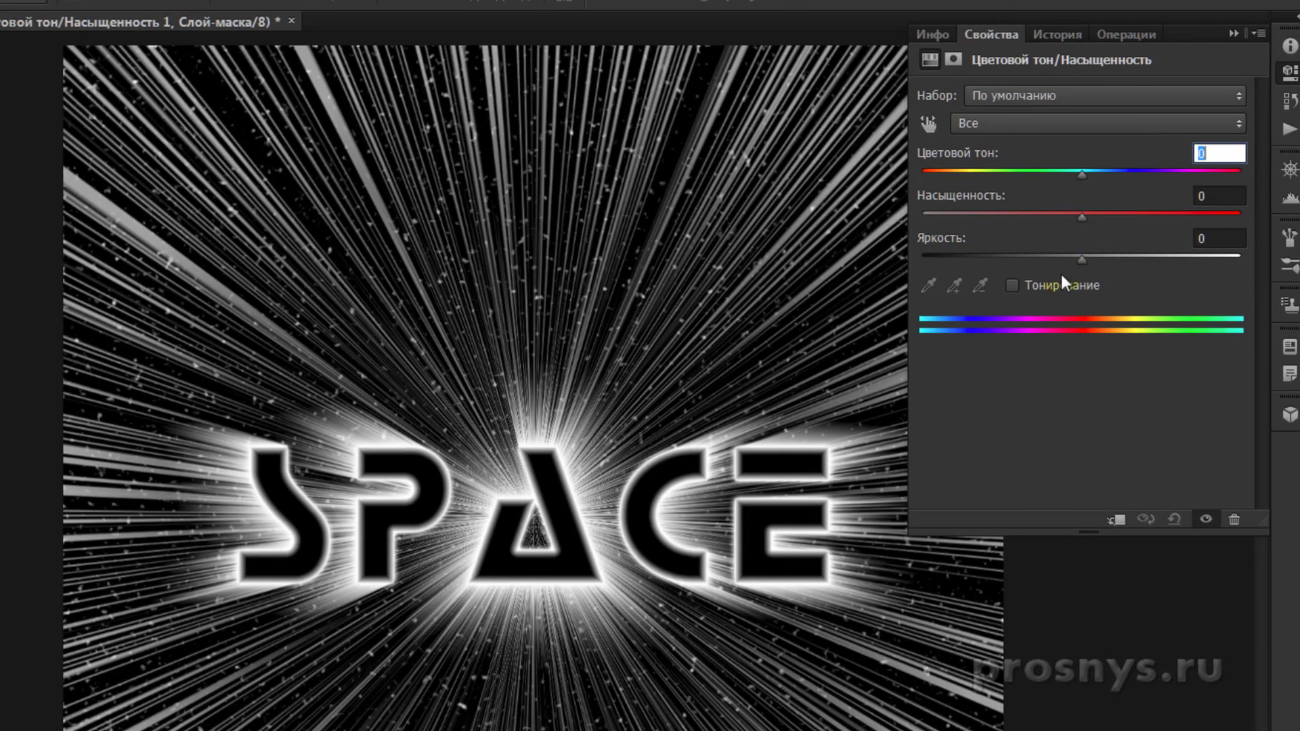
{"action": "left_click", "coordinate": [1012, 286]}
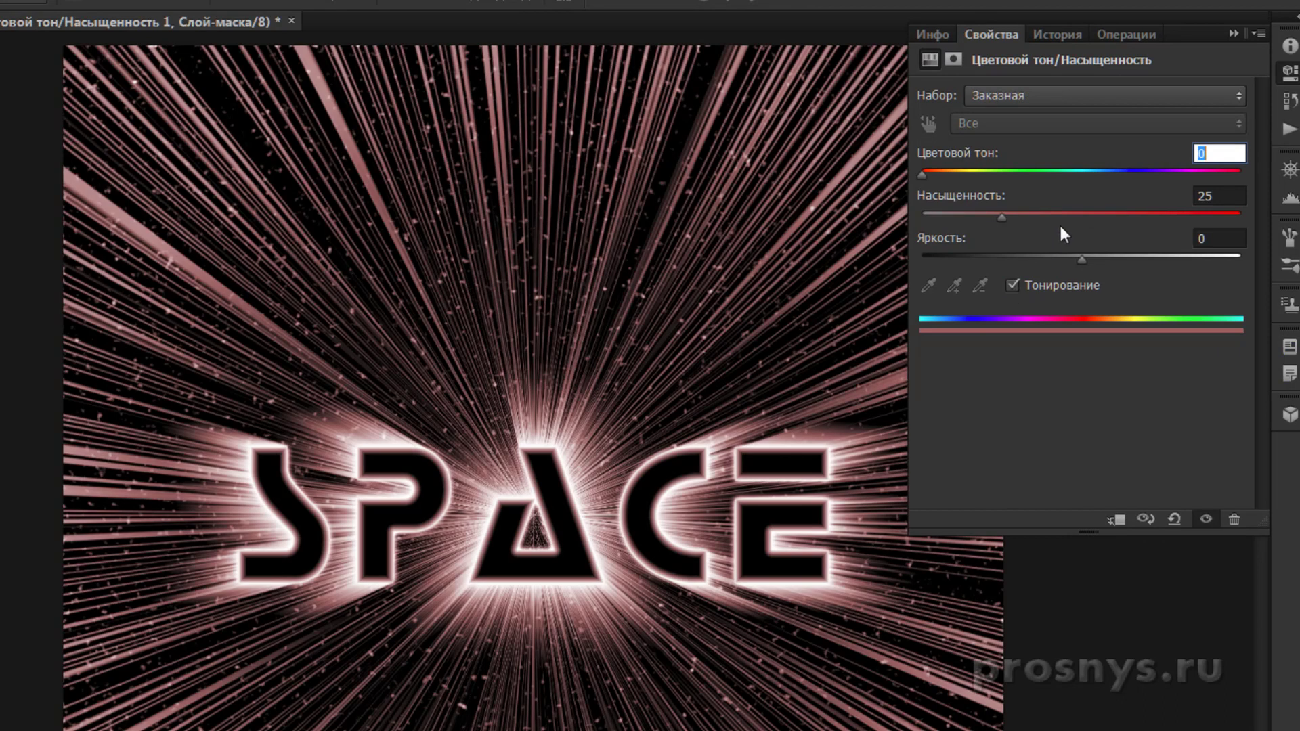
{"action": "left_click_drag", "start_coordinate": [1002, 217], "coordinate": [1120, 227]}
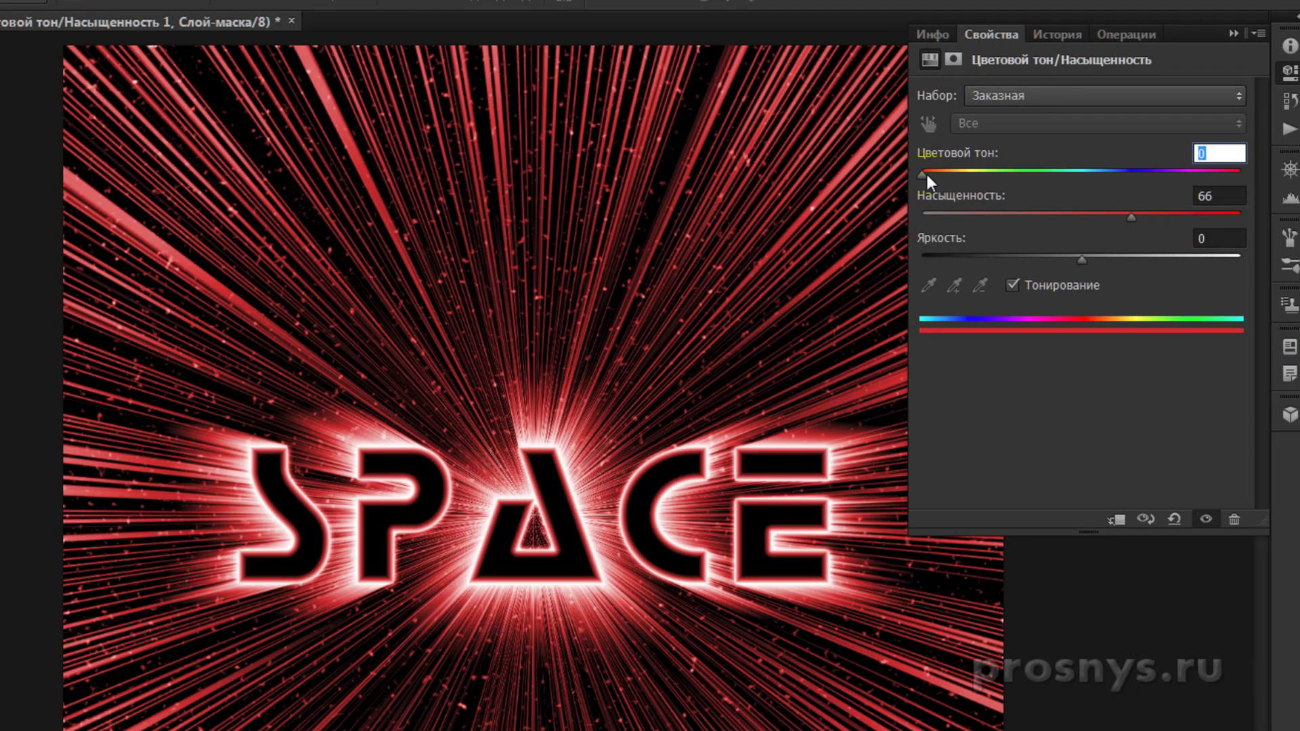
{"action": "left_click_drag", "start_coordinate": [923, 176], "coordinate": [1103, 189]}
{"action": "left_click", "coordinate": [1233, 34]}
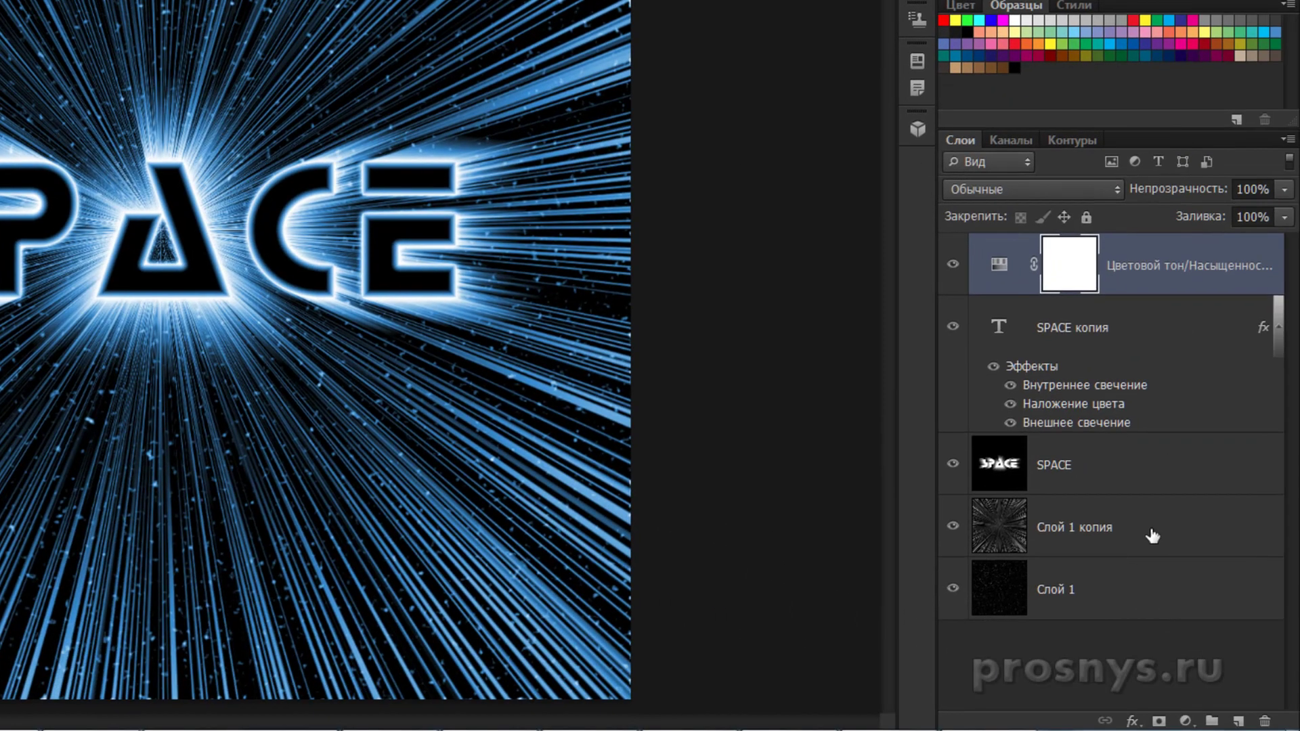
Add a layer mask to the rays layer and make the mask active.
{"action": "left_click", "coordinate": [1149, 531]}
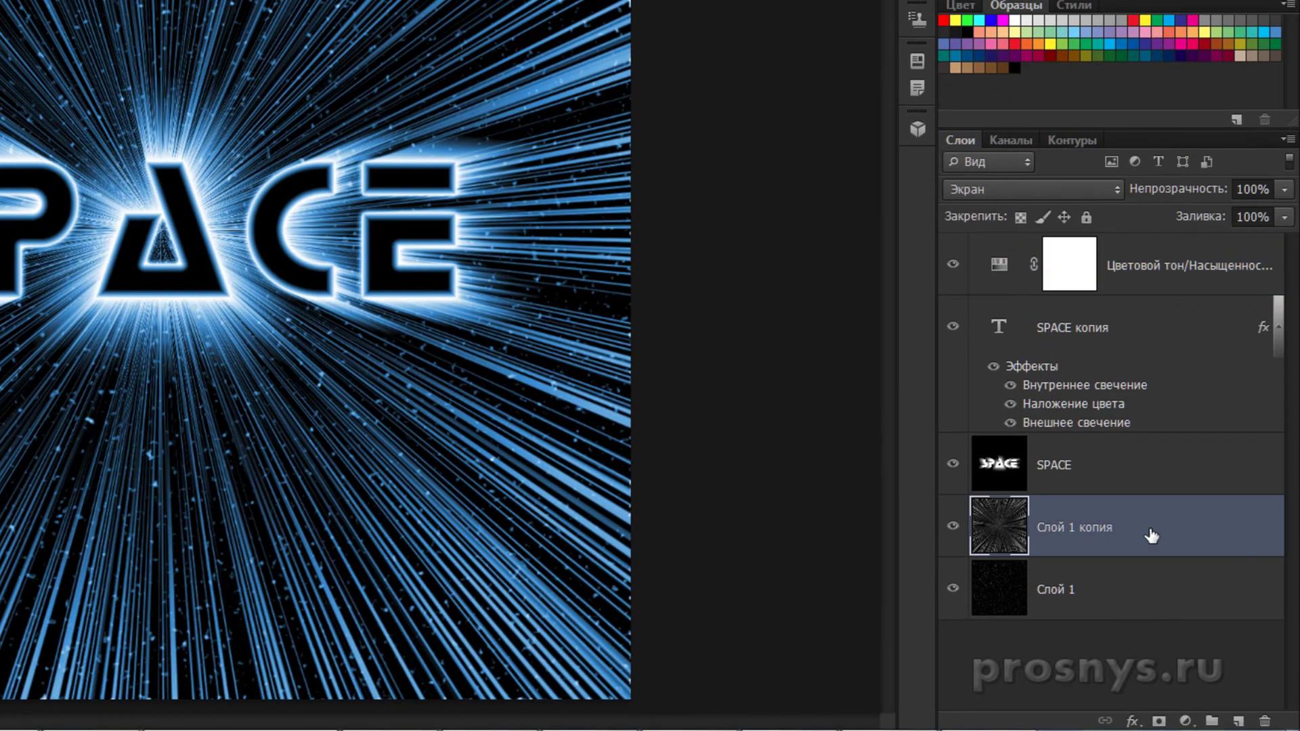
{"action": "left_click", "coordinate": [1159, 721]}
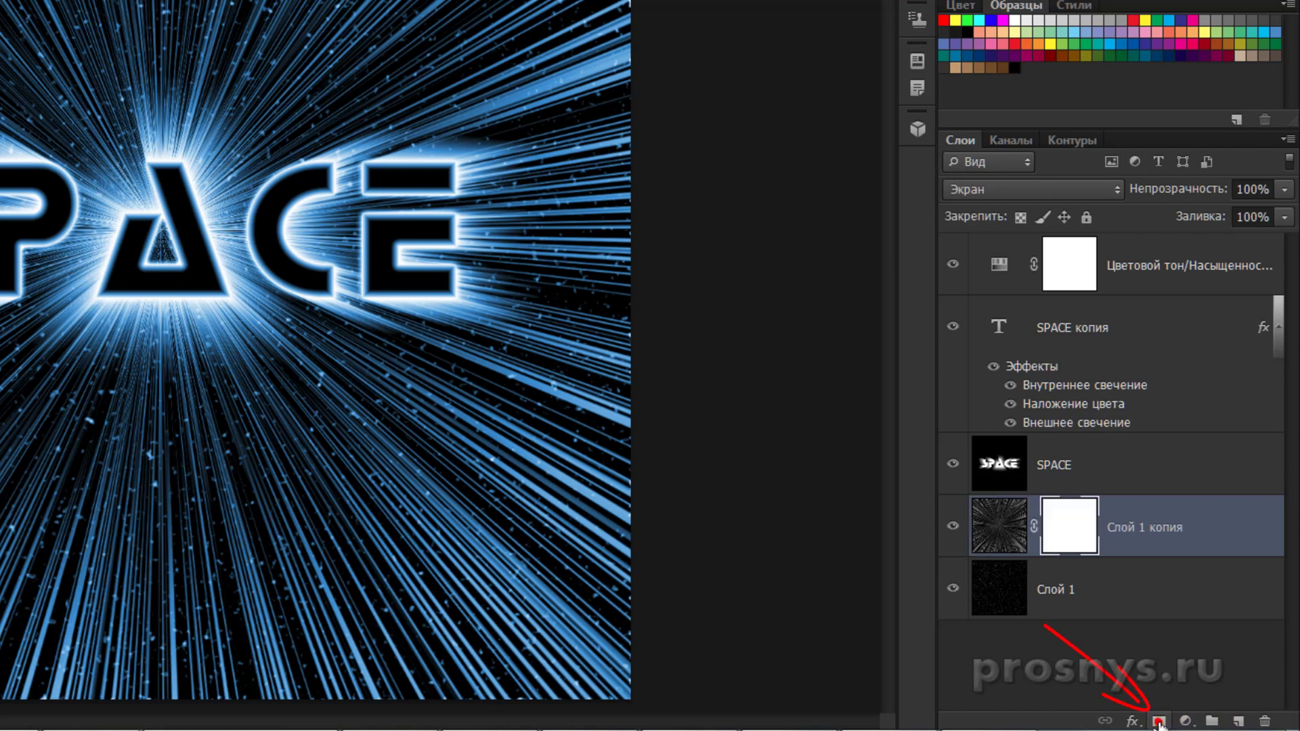
{"action": "left_click", "coordinate": [1080, 545]}
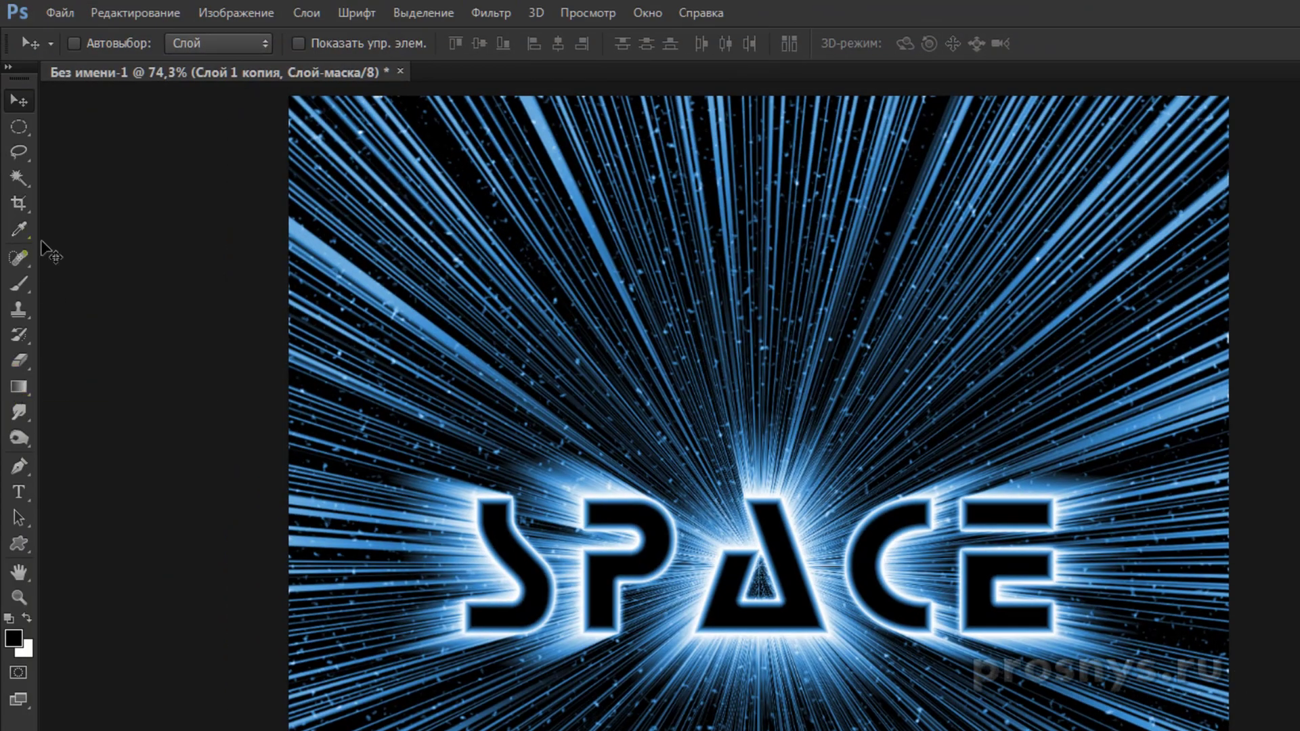
Draw a circular selection spanning nearly the whole canvas with the Elliptical Marquee tool.
{"action": "left_click_drag", "start_coordinate": [20, 125], "coordinate": [104, 145]}
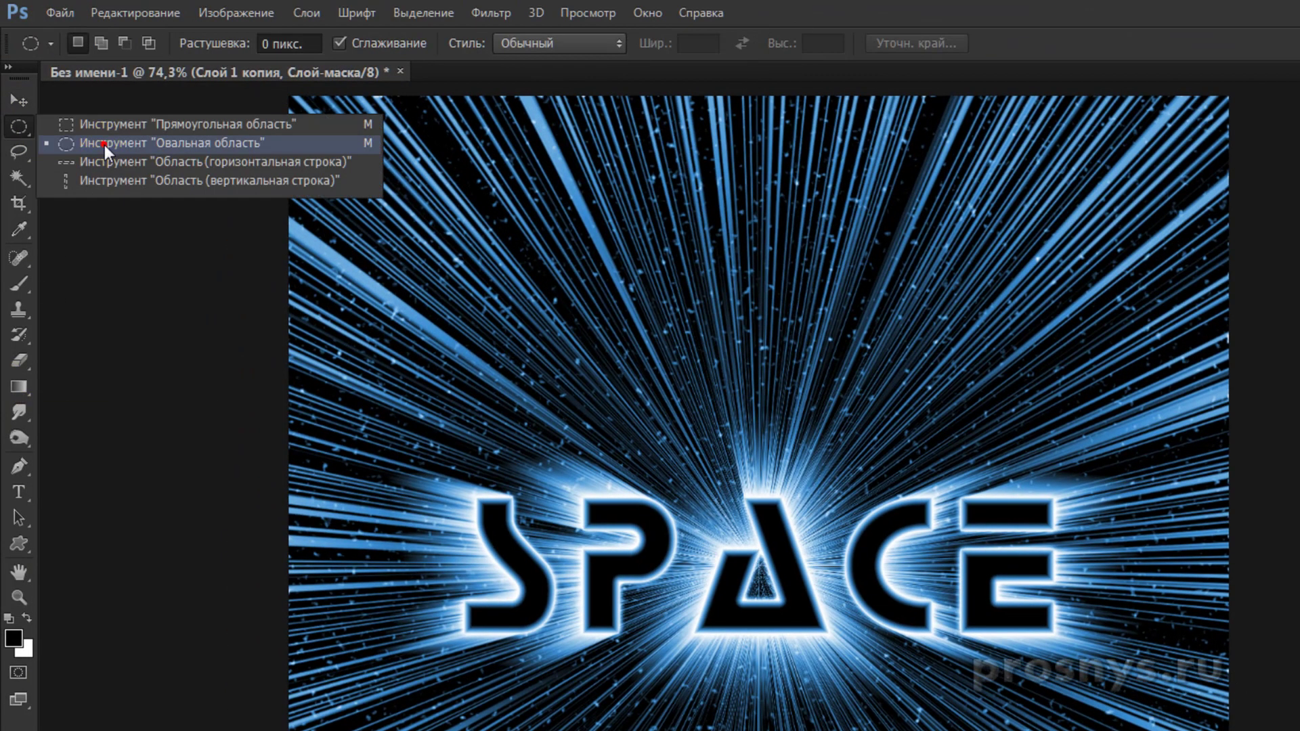
{"action": "left_click", "coordinate": [104, 145]}
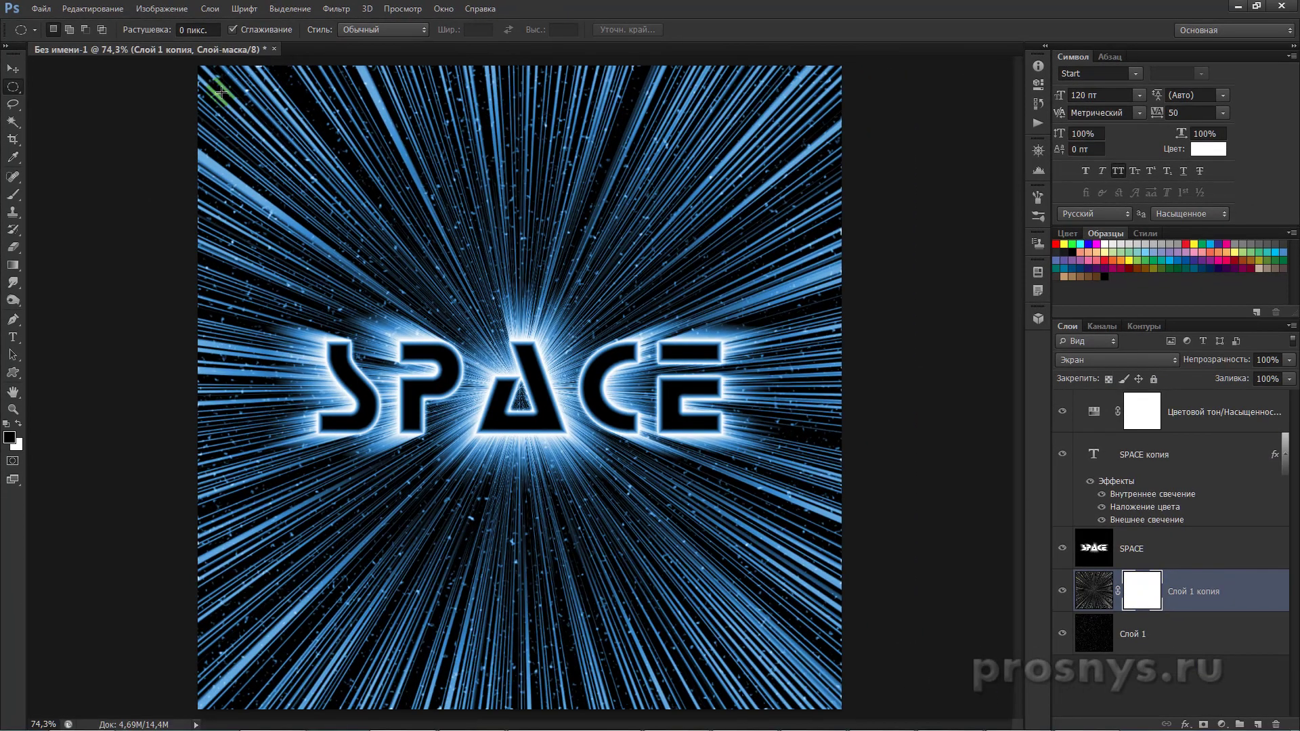
{"action": "mouse_move", "coordinate": [199, 69]}
{"action": "left_mouse_down"}
{"action": "mouse_move", "coordinate": [732, 608]}
{"action": "mouse_move", "coordinate": [785, 680]}
{"action": "mouse_move", "coordinate": [837, 705]}
{"action": "left_mouse_up"}
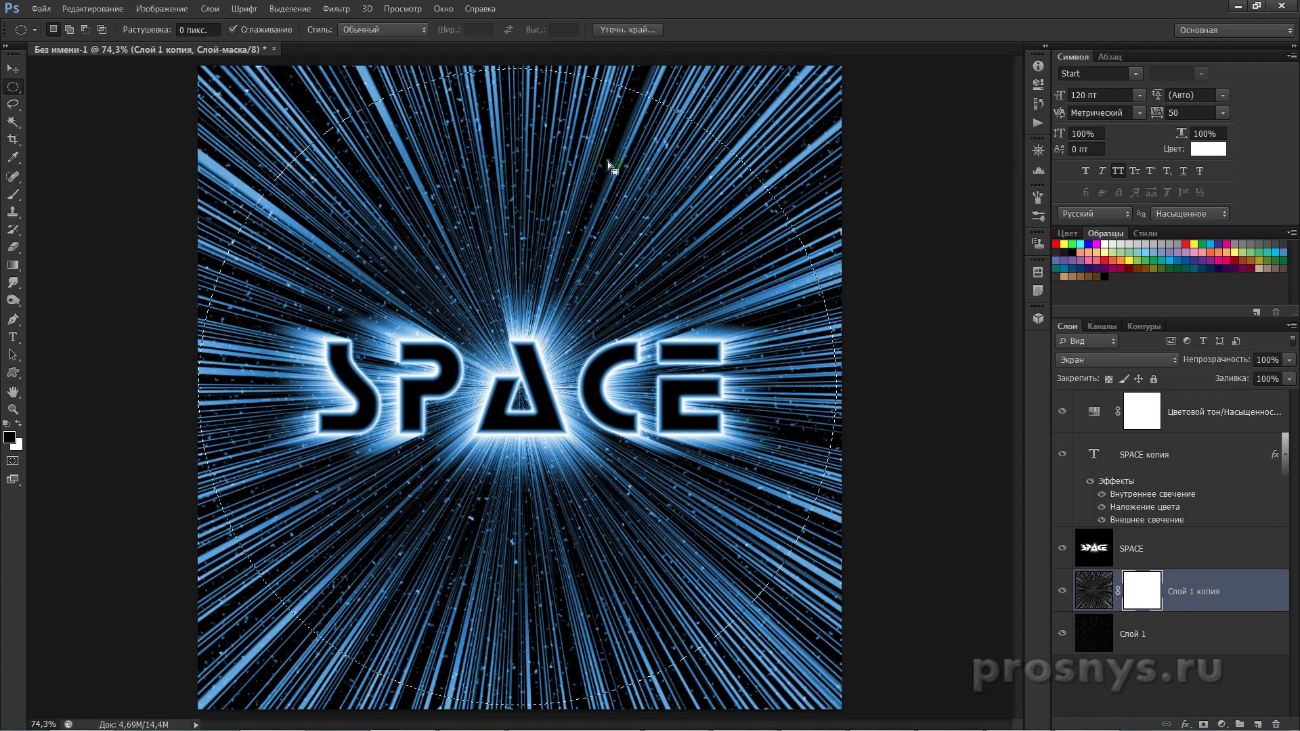
Feather the circular selection's border with Refine Edge.
{"action": "right_click", "coordinate": [504, 209]}
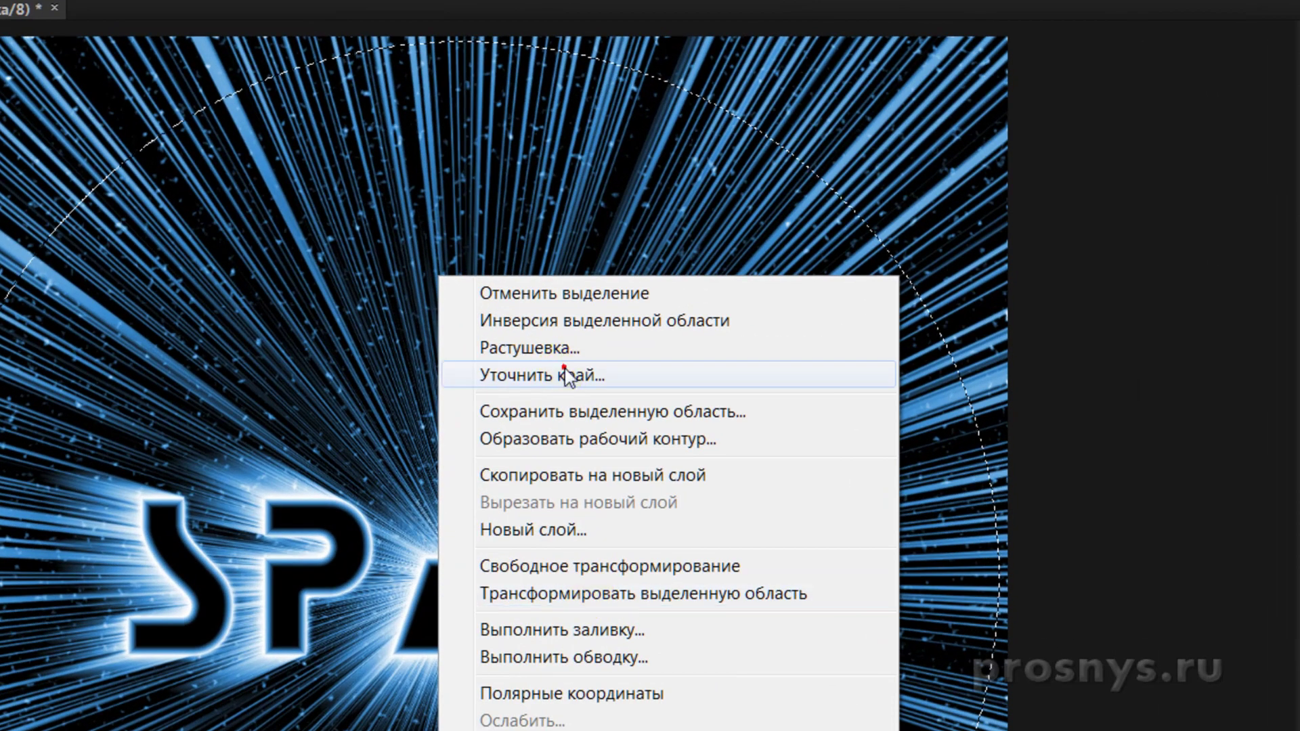
{"action": "left_click", "coordinate": [568, 375]}
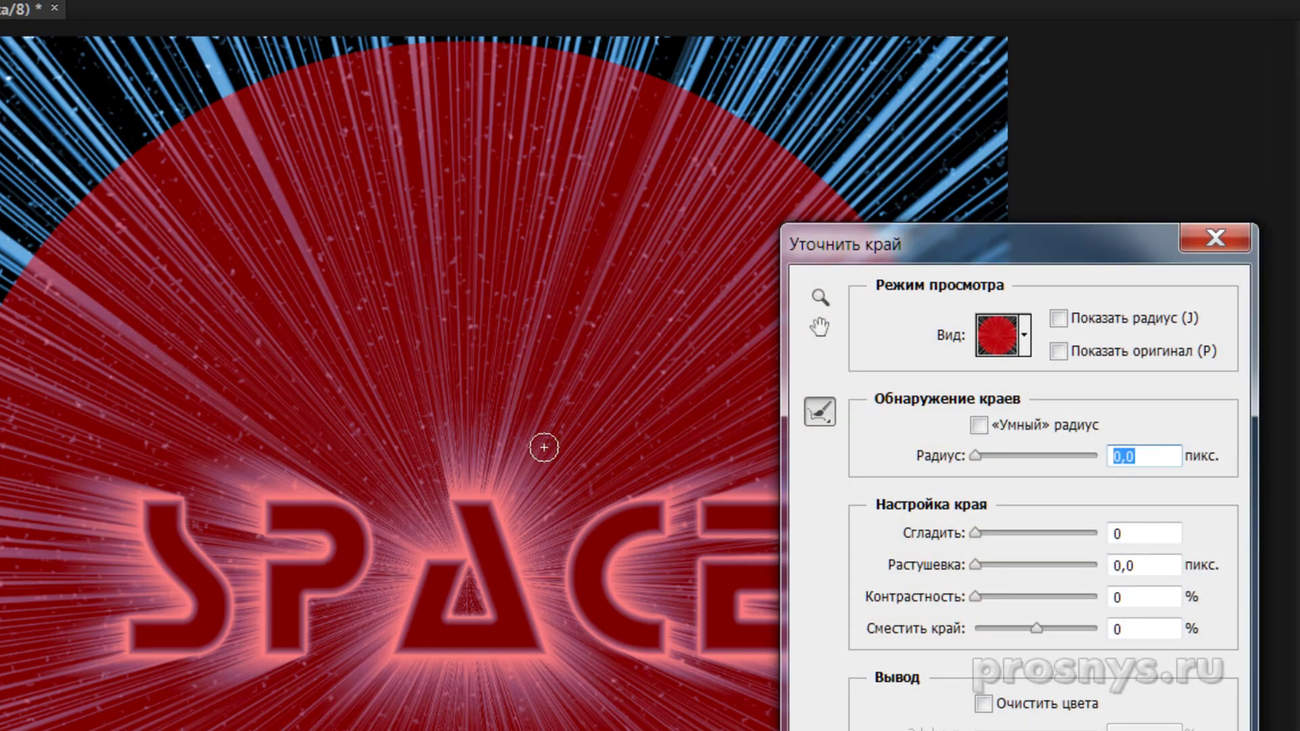
{"action": "left_click_drag", "start_coordinate": [973, 566], "coordinate": [1034, 568]}
{"action": "key", "text": "Return"}
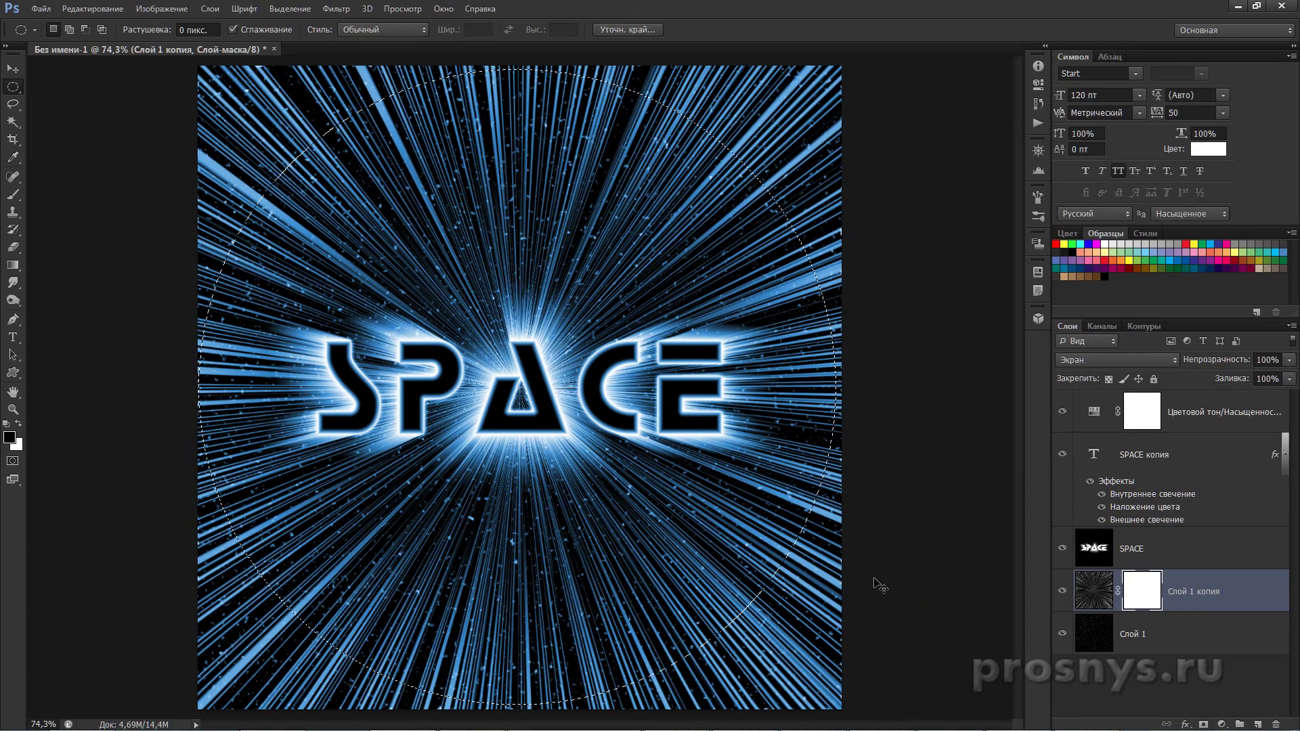
Invert the selection, fill it twice with black on the rays layer's mask, and deselect.
{"action": "key", "text": "ctrl+shift+i"}
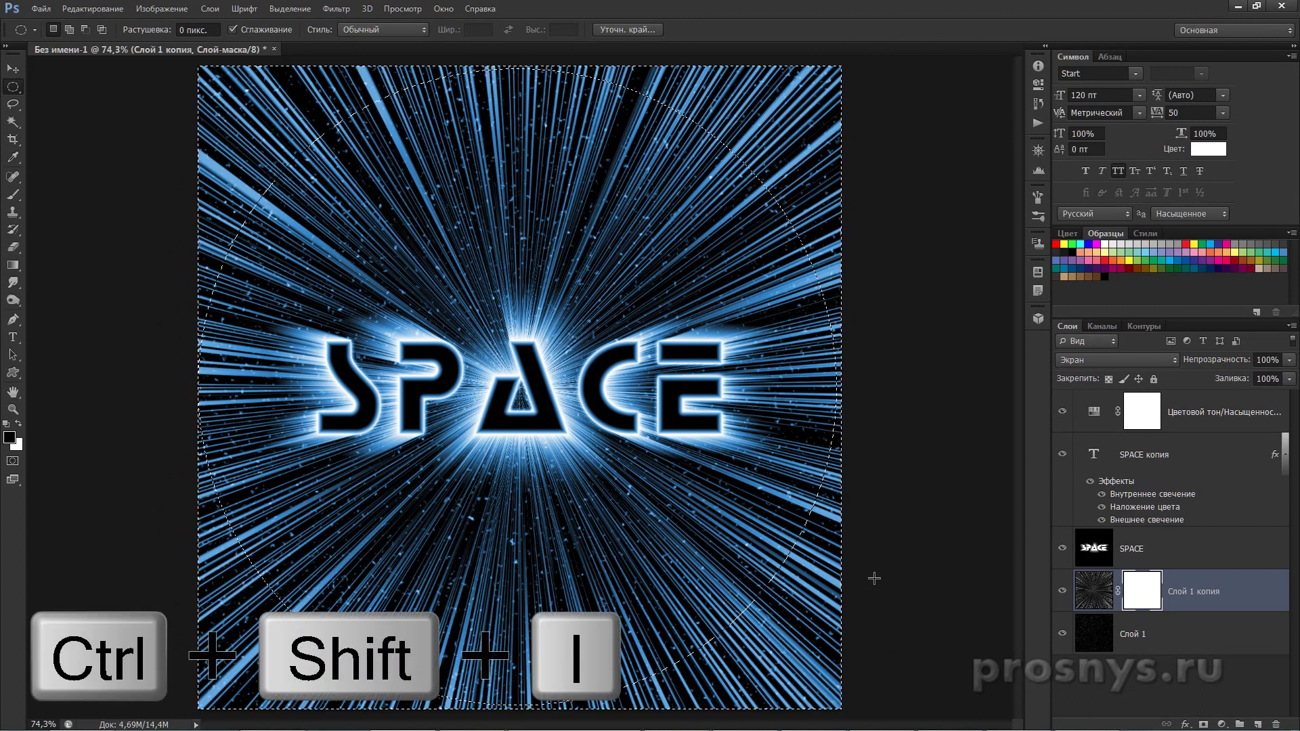
{"action": "key", "text": "alt+BackSpace"}
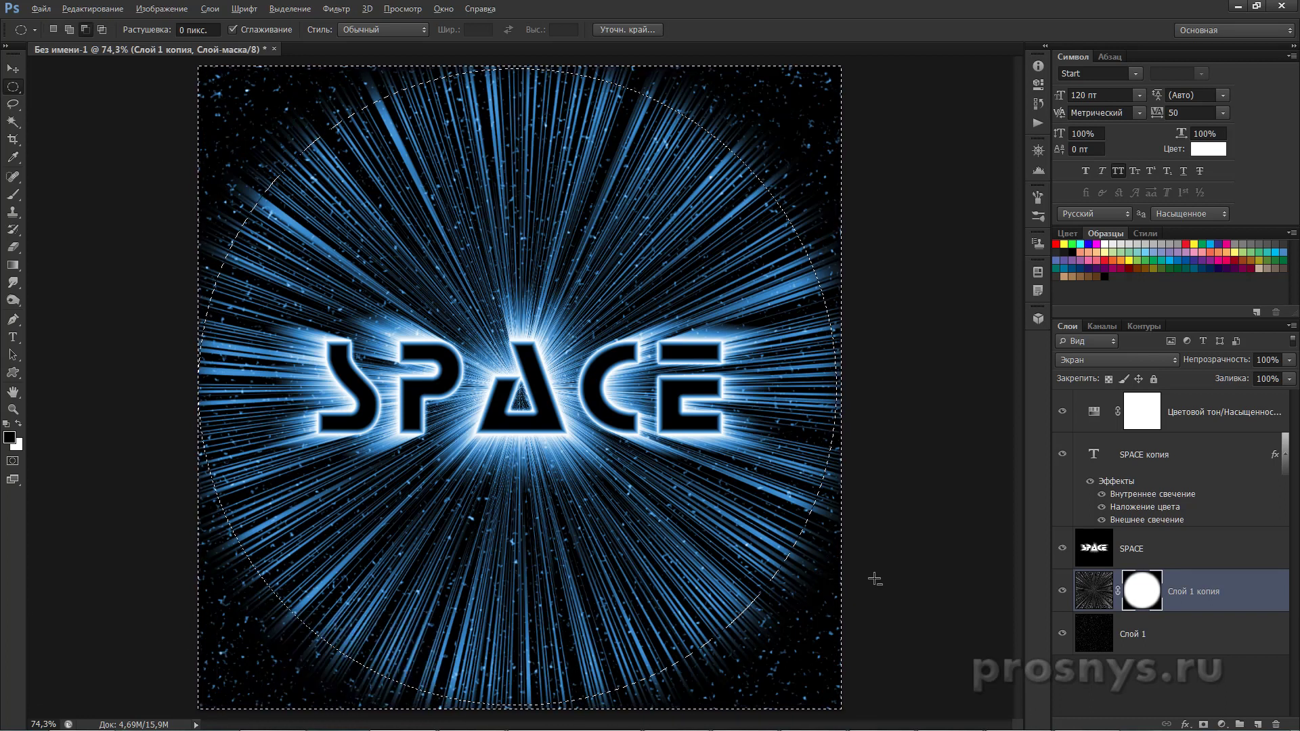
{"action": "key", "text": "alt+BackSpace"}
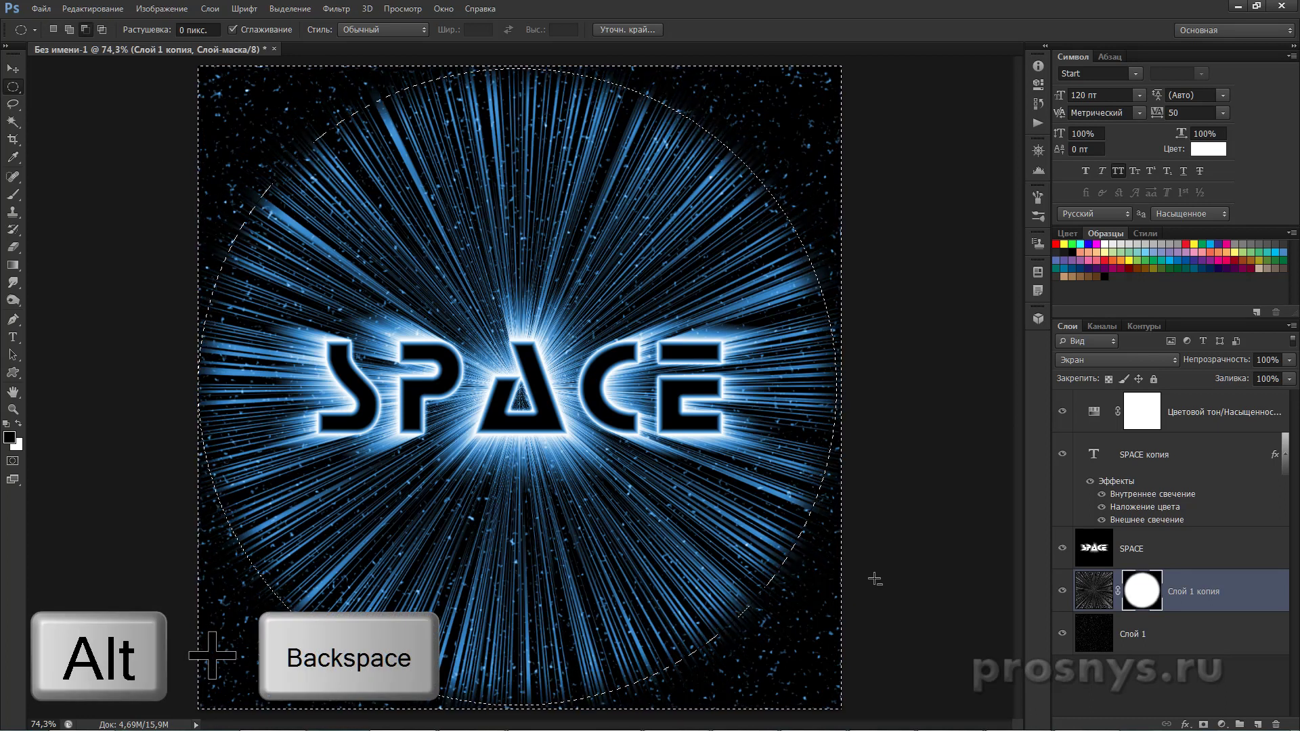
{"action": "key", "text": "ctrl+d"}
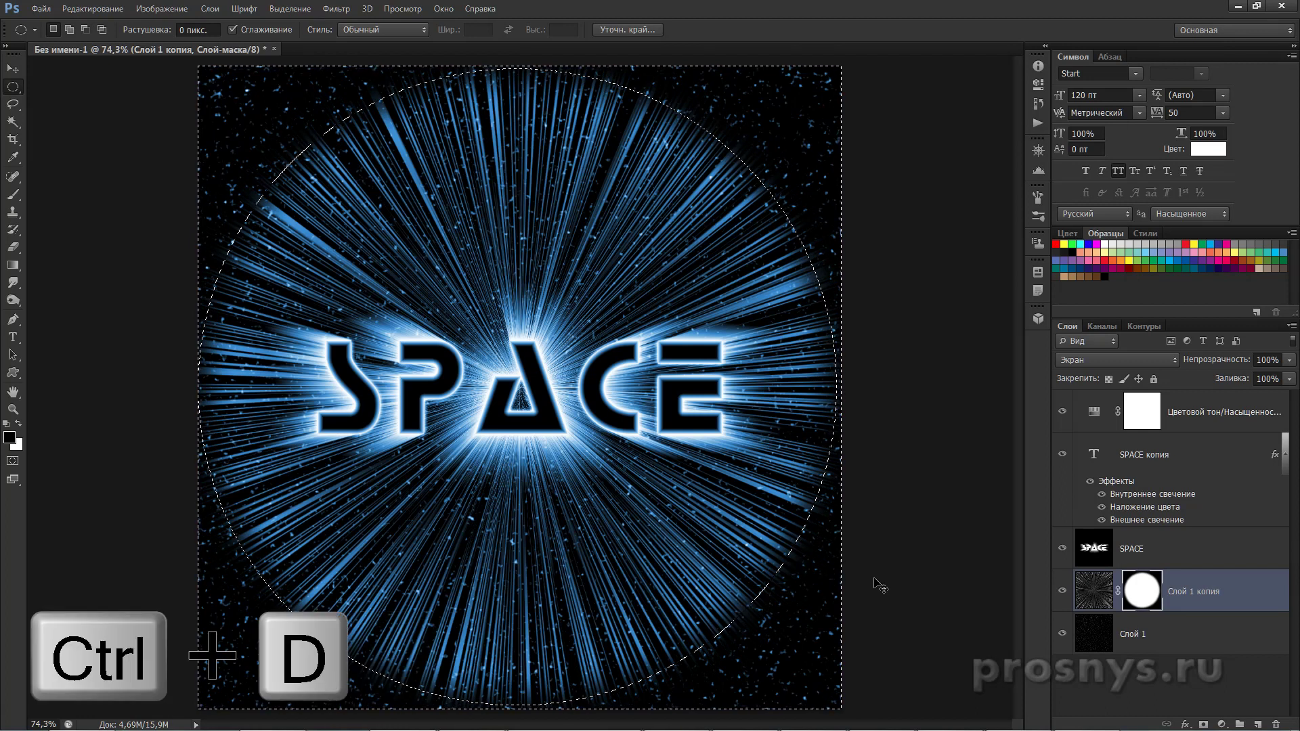